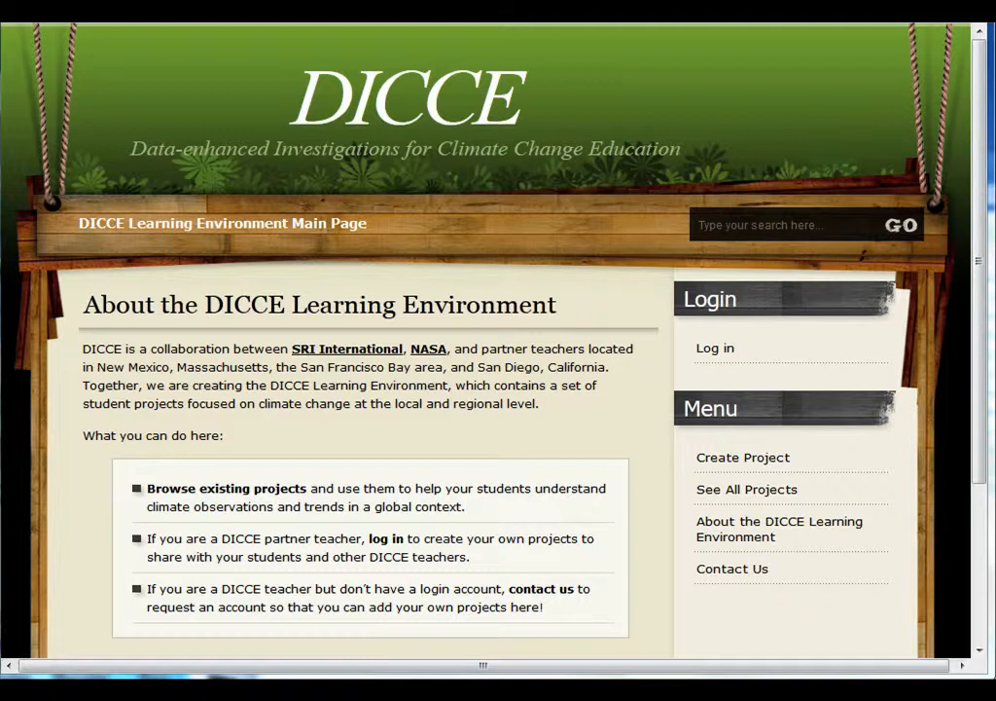
- Log in with the partner teacher's username and password, skip saving the password, and go to Create Project
click(706, 352)
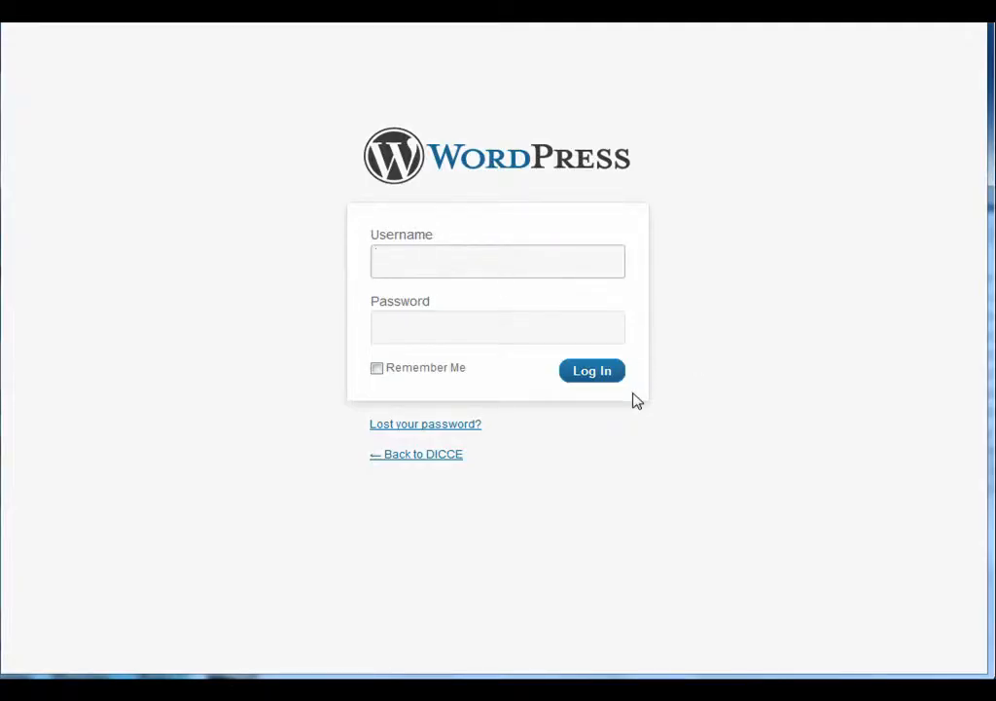
text(Dan)
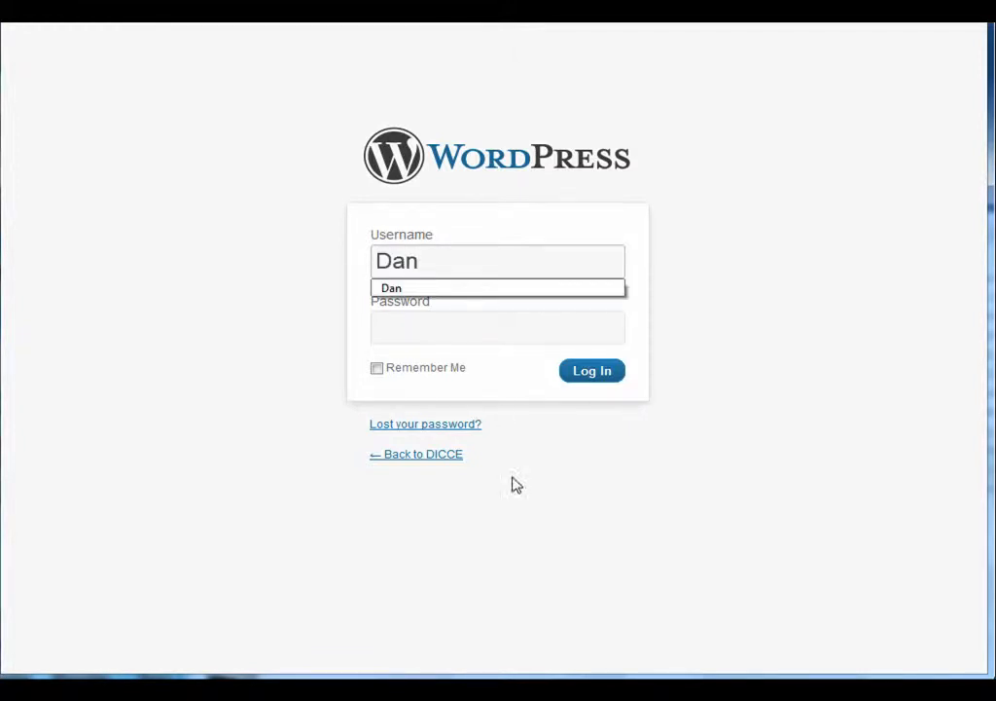
click(431, 327)
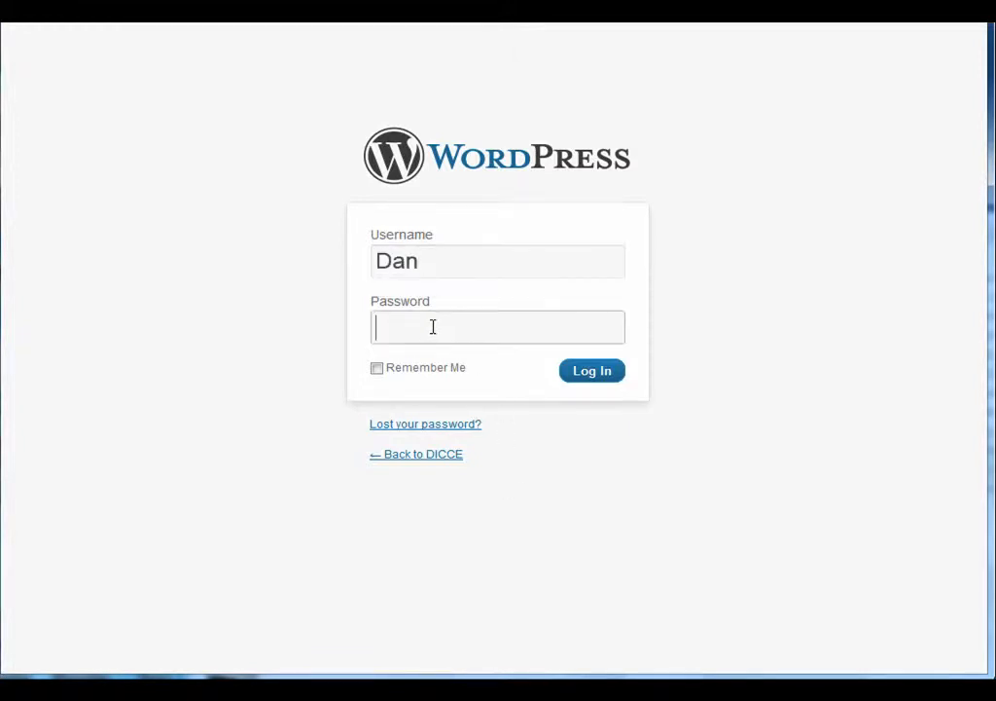
text(passwo)
click(581, 376)
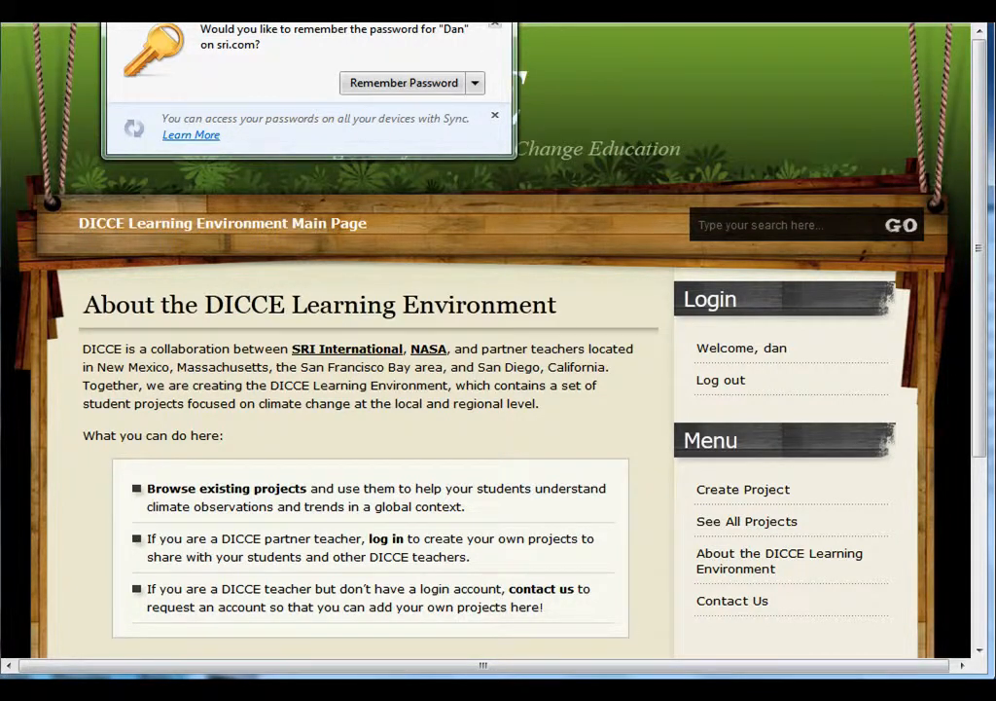
click(495, 22)
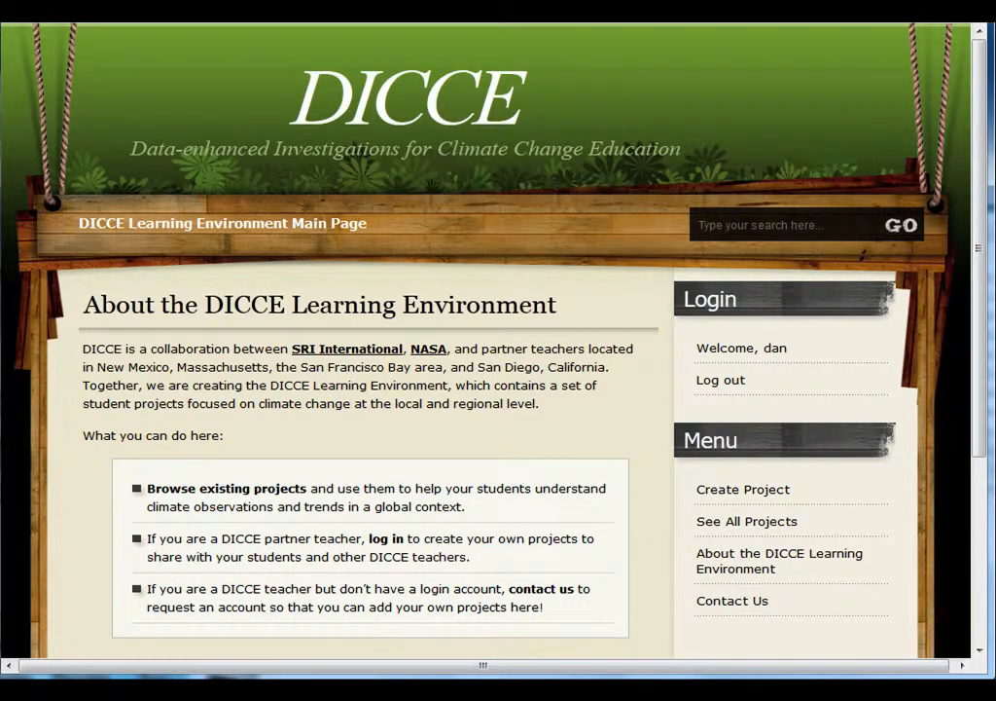
click(720, 492)
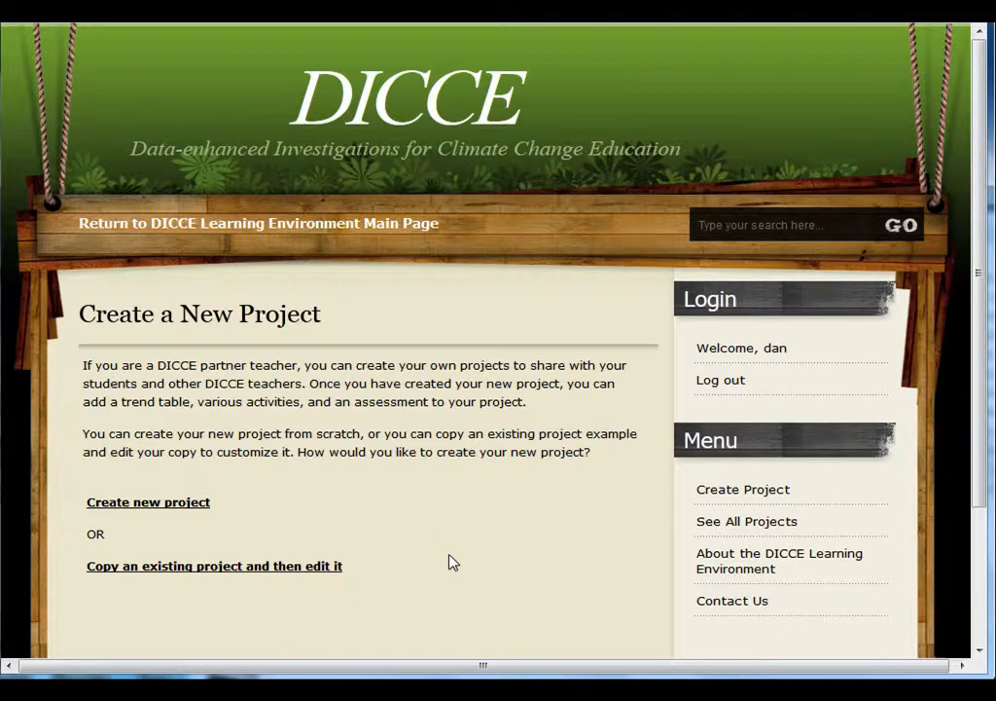
- Start a project from scratch titled 'Analyzing temps in greater LA area, CA' with status Not reviewed
click(127, 507)
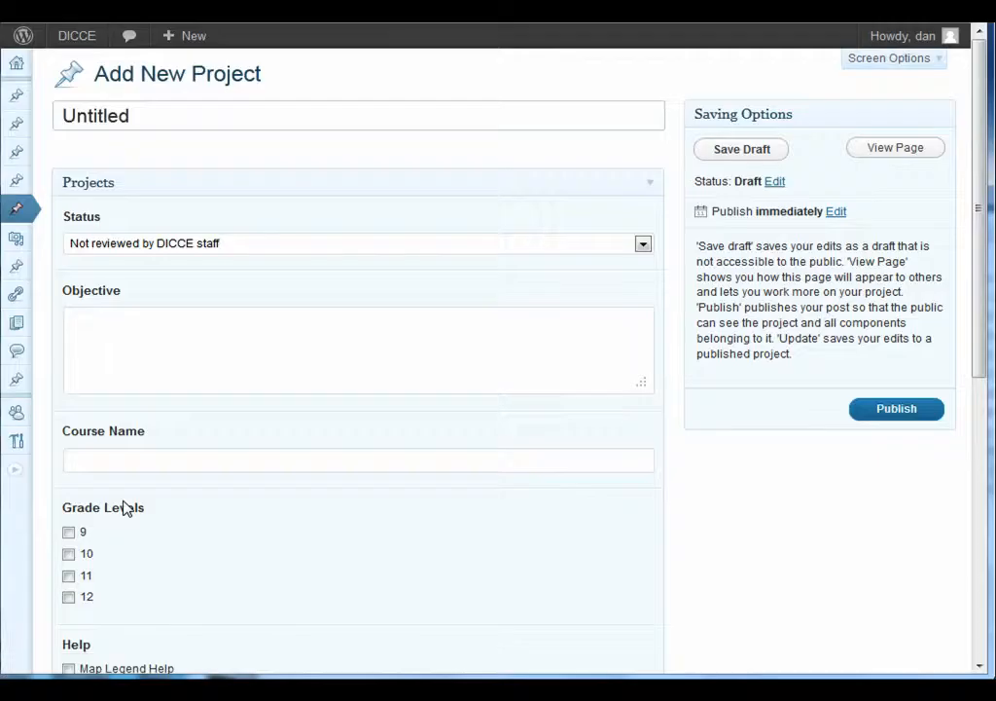
drag(145, 115, 38, 113)
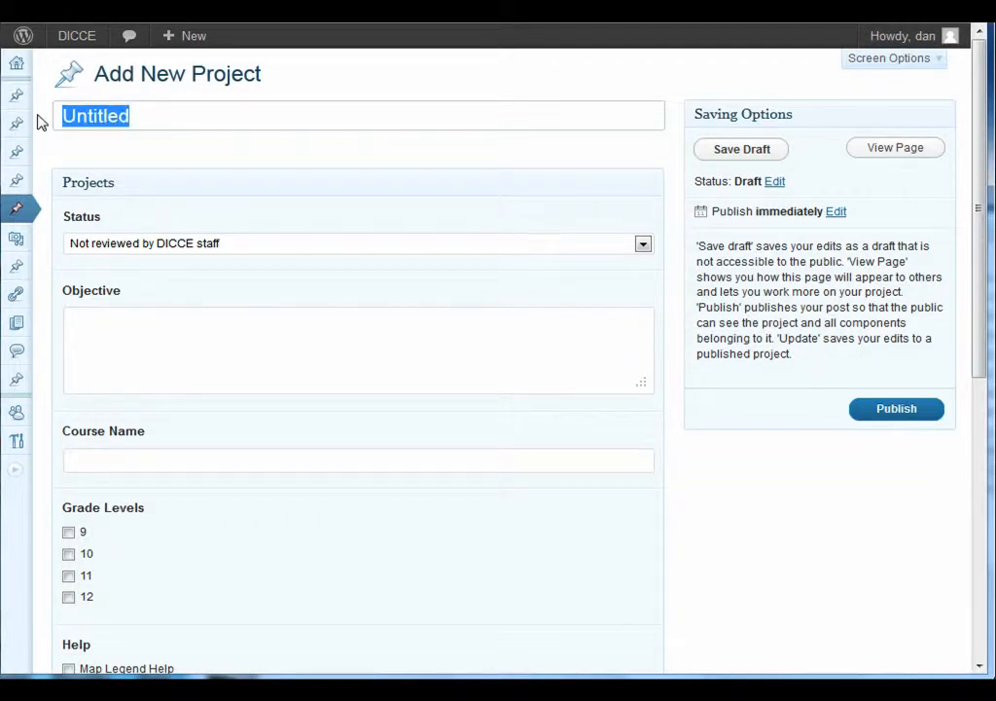
text(Analy)
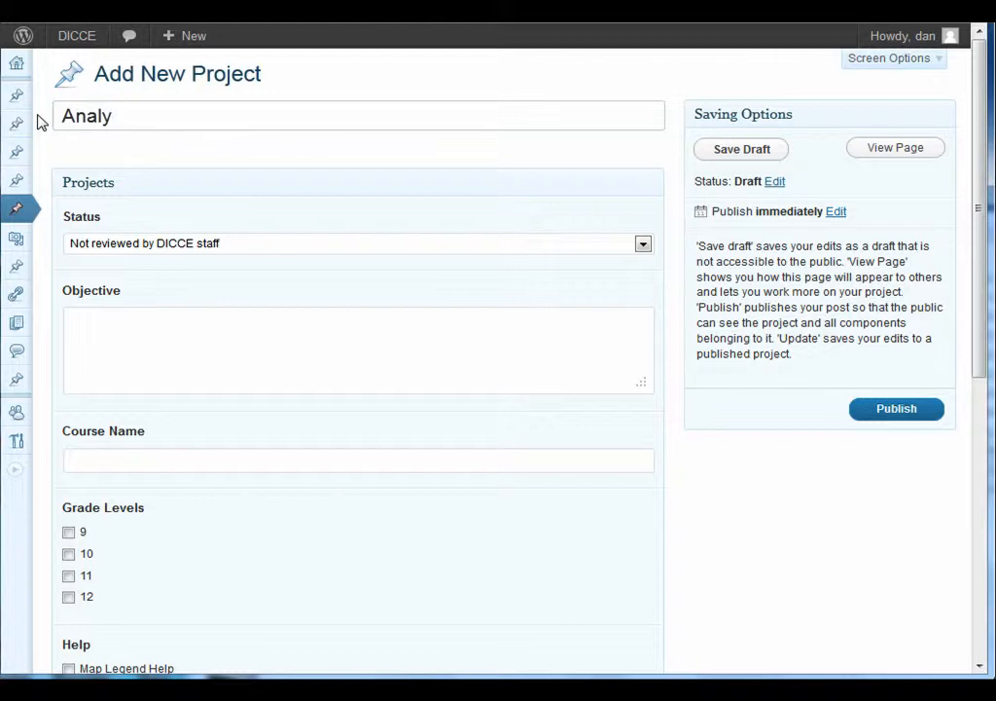
text(zing temp)
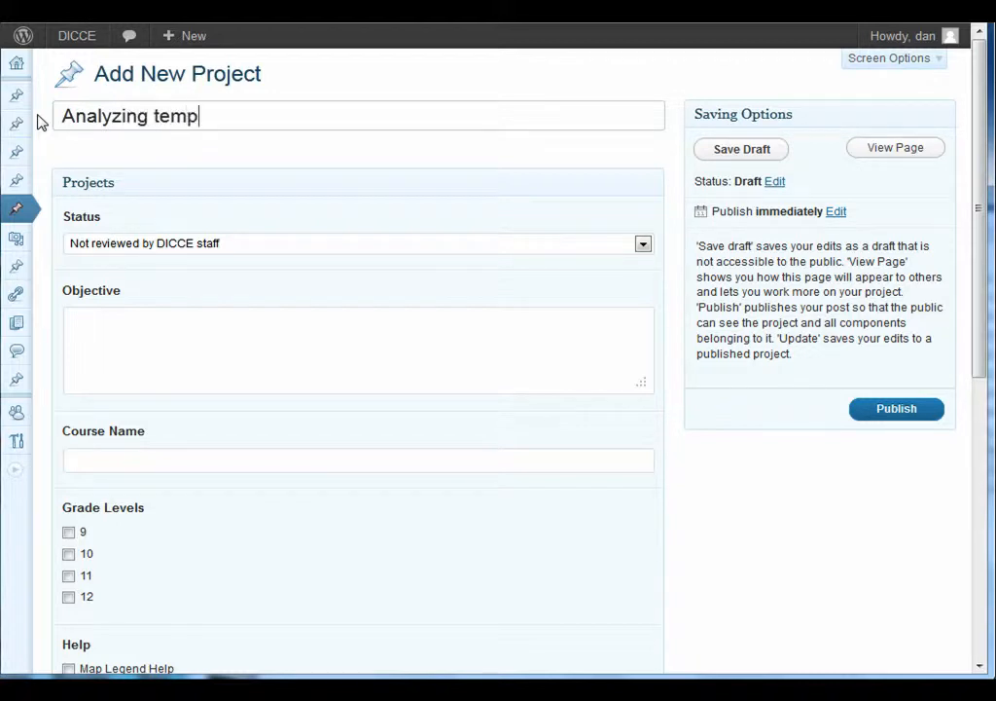
text(s in )
text(Los)
key(BackSpace)
key(BackSpace)
key(BackSpace)
text(greater )
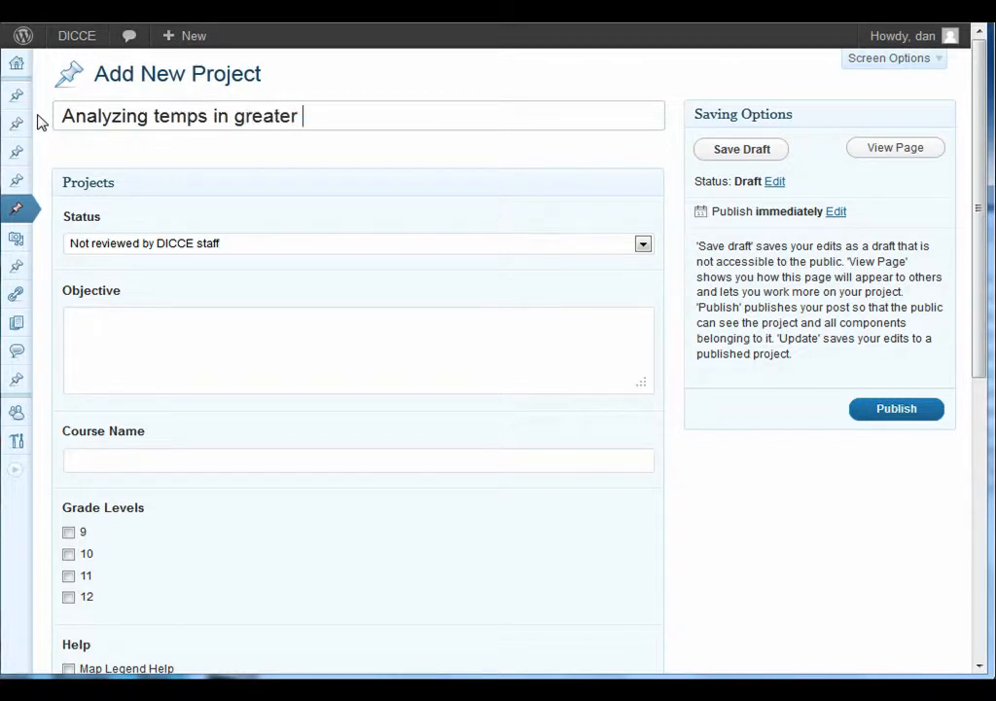
text(LA area)
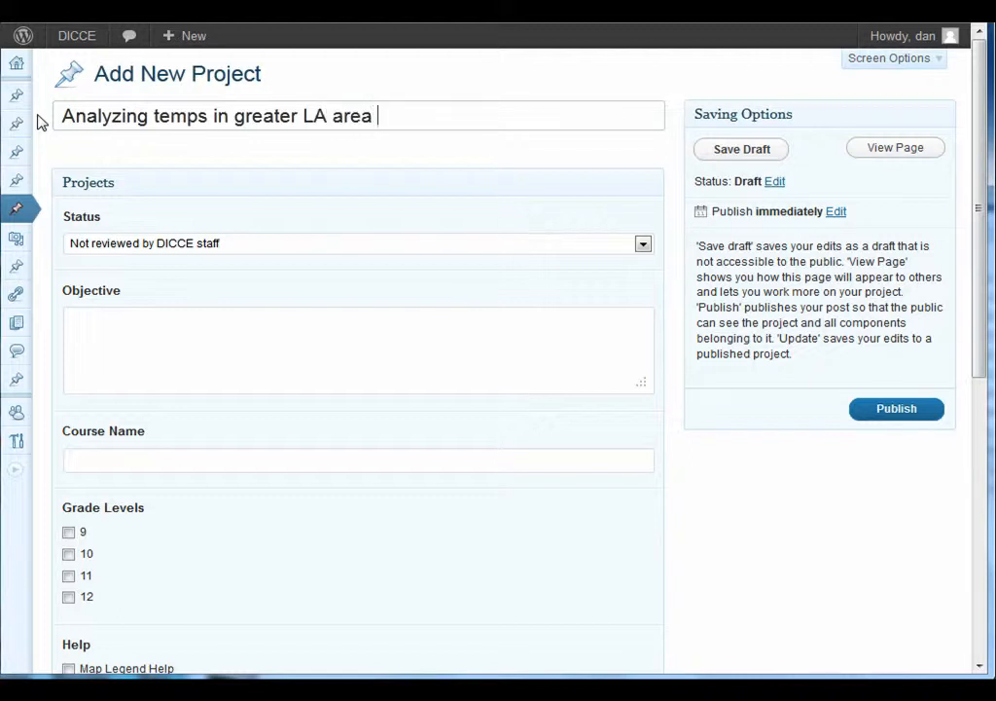
key(BackSpace)
text(, CA)
click(643, 244)
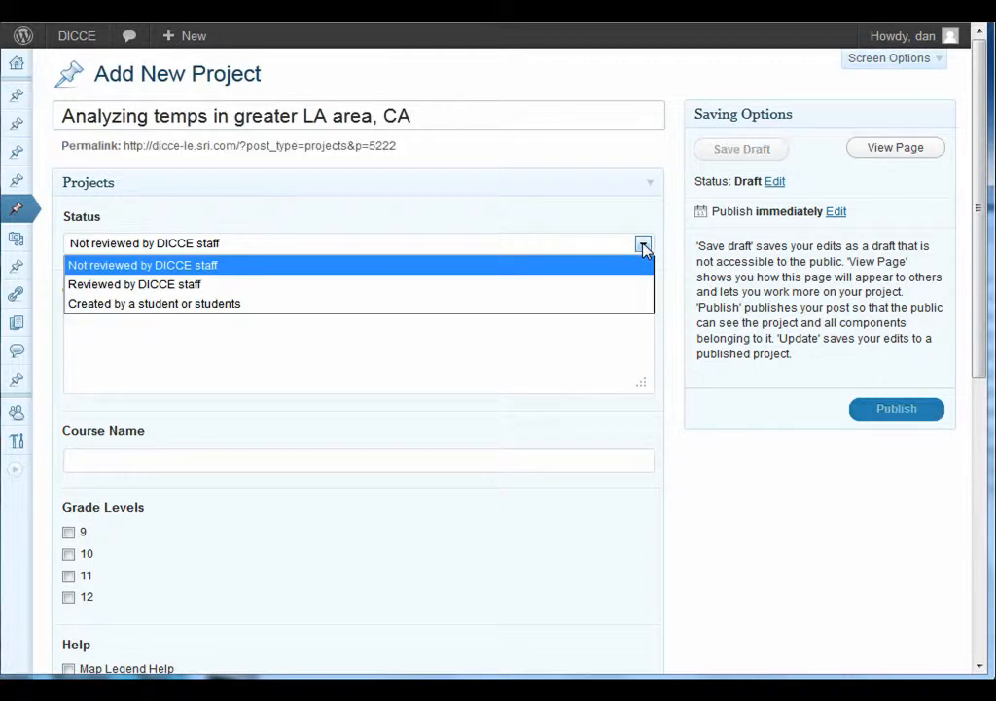
click(643, 249)
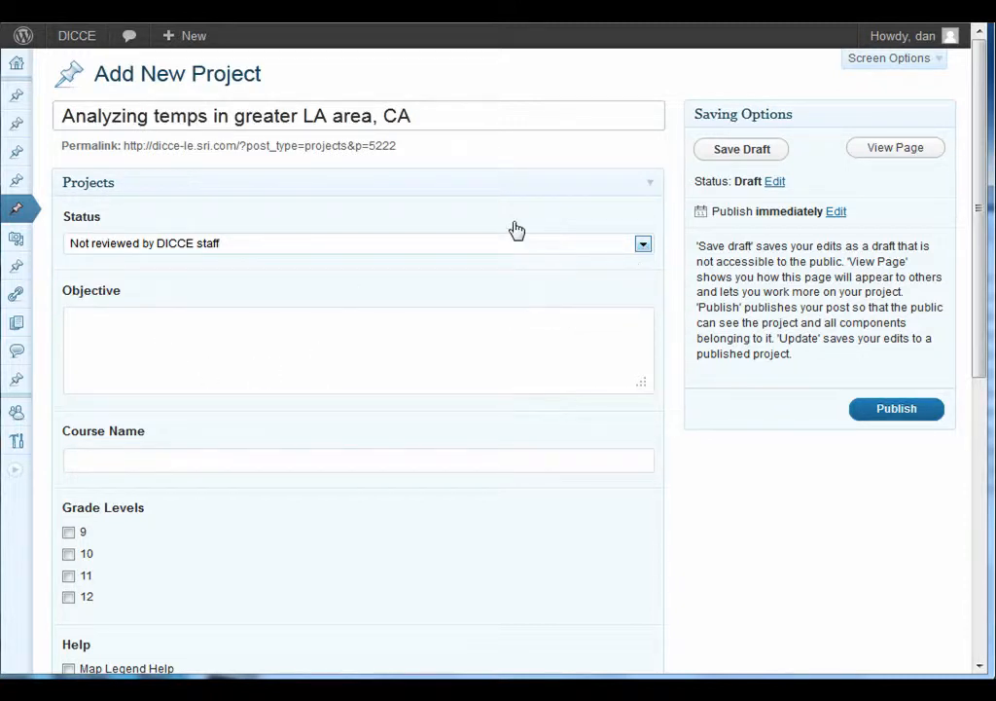
- Enter the objective 'Understand diffs between night and day temps', correcting the typos
click(307, 335)
text(Understand diffs bet)
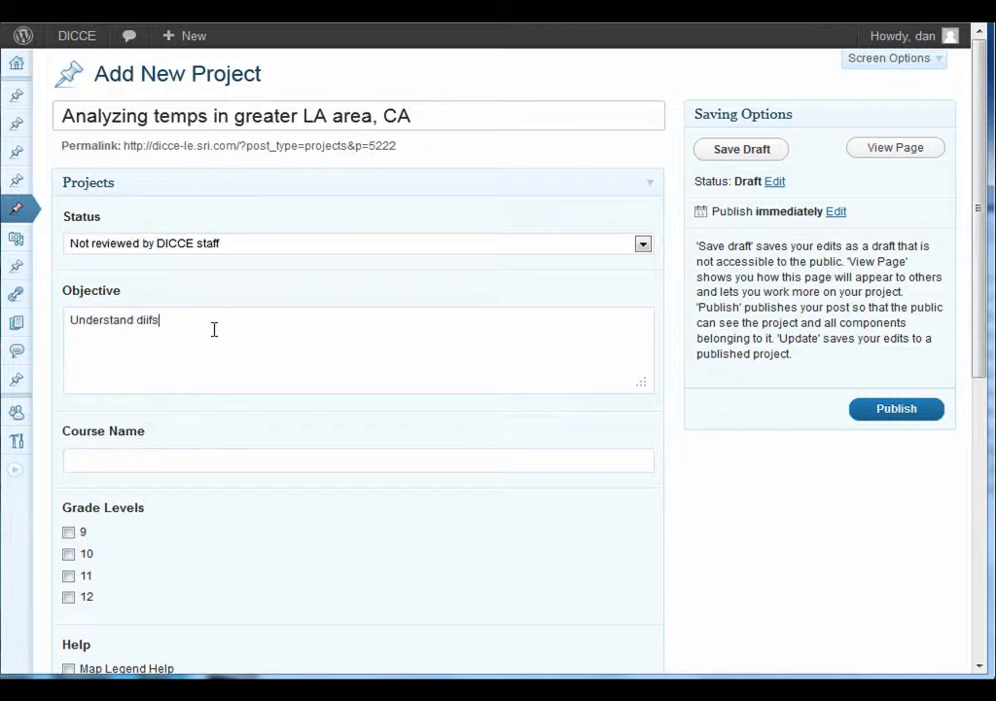
text(ween ph)
key(BackSpace)
key(BackSpace)
text(night and day temps)
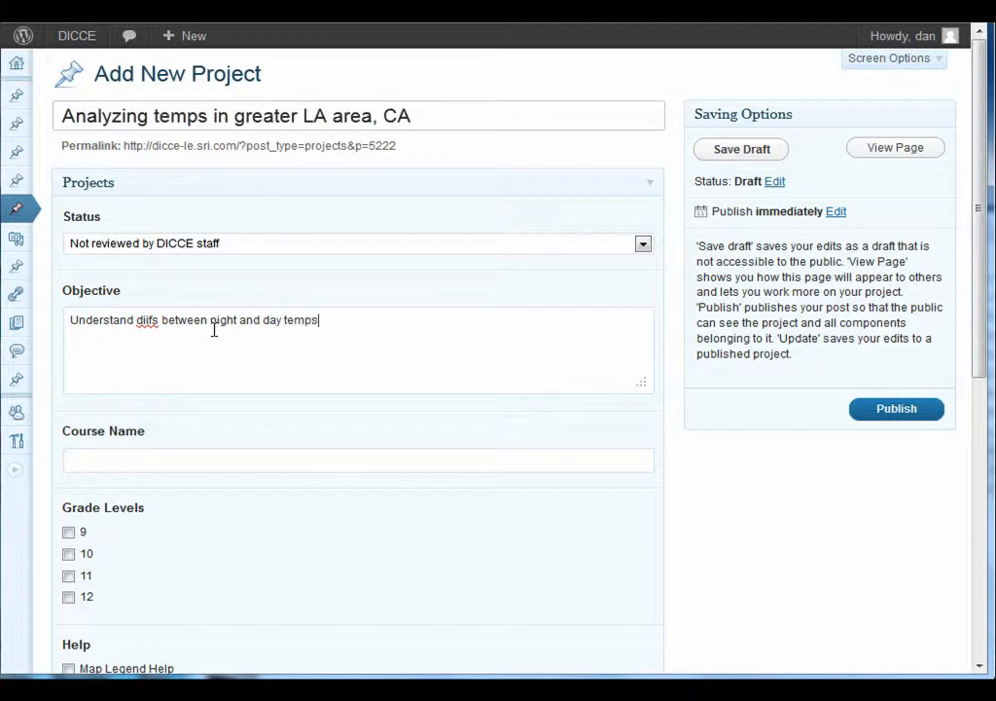
click(146, 321)
key(BackSpace)
text(f)
- Set the course name to Earth Science and tick grade levels 9 and 10
click(139, 457)
text(Earth Science)
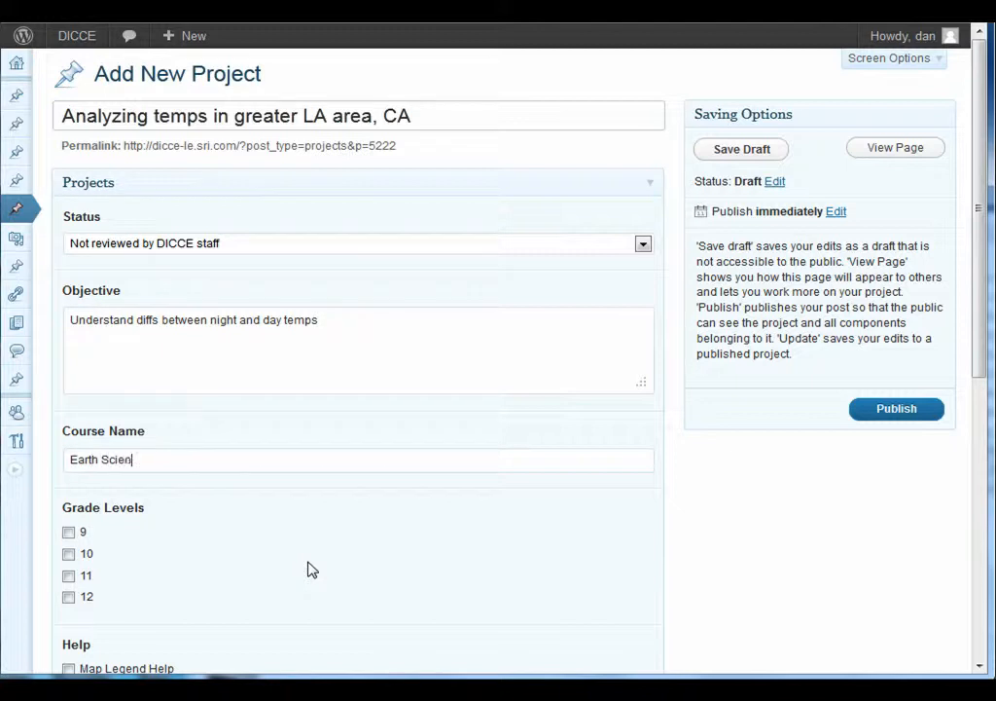
click(69, 533)
click(69, 555)
drag(981, 378, 981, 635)
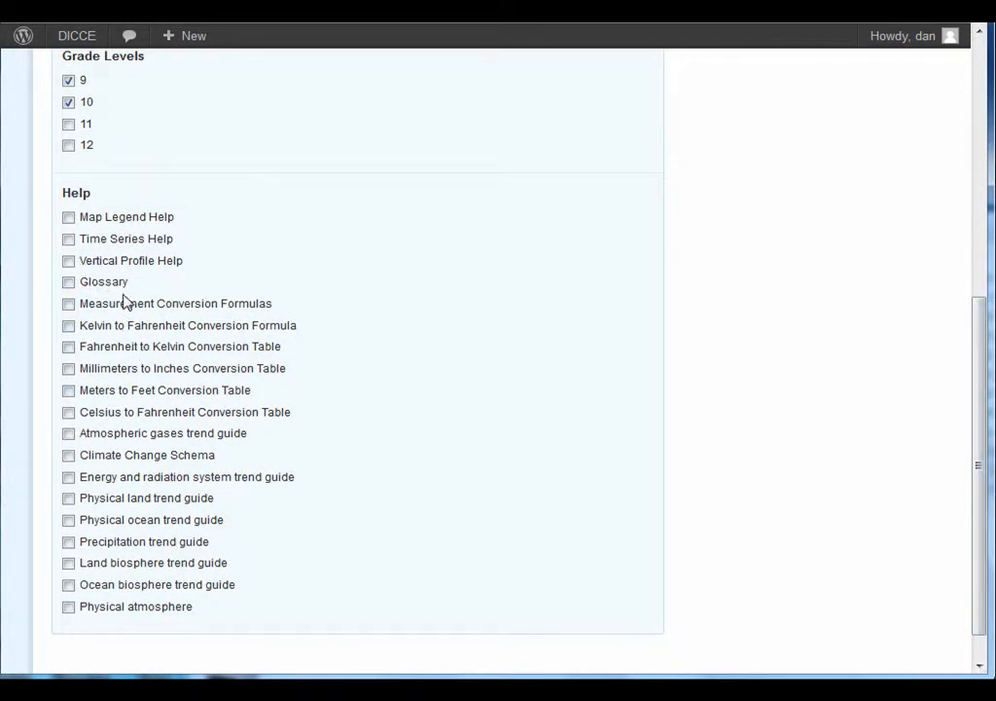
- Tick Map Legend Help, Kelvin to Fahrenheit Conversion Formula and Climate Change Schema, then save the draft
click(69, 218)
click(68, 325)
click(69, 455)
drag(981, 545, 950, 225)
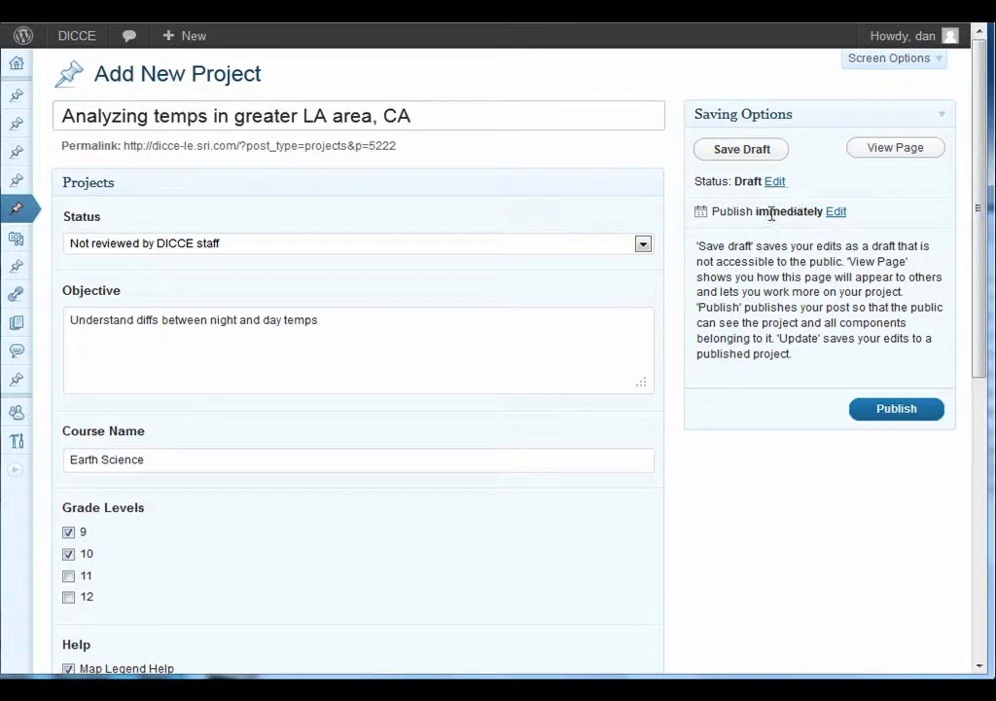
click(734, 159)
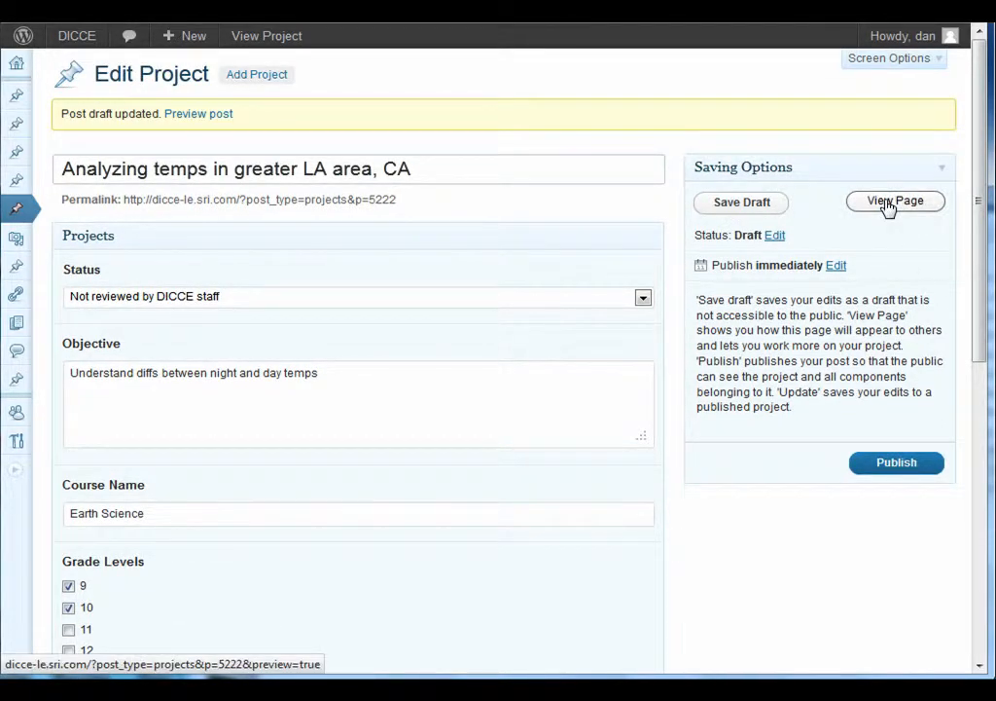
- View the project page, preview the Map Legend Help PDF, then page through Climate Change Schema to page 4
click(890, 202)
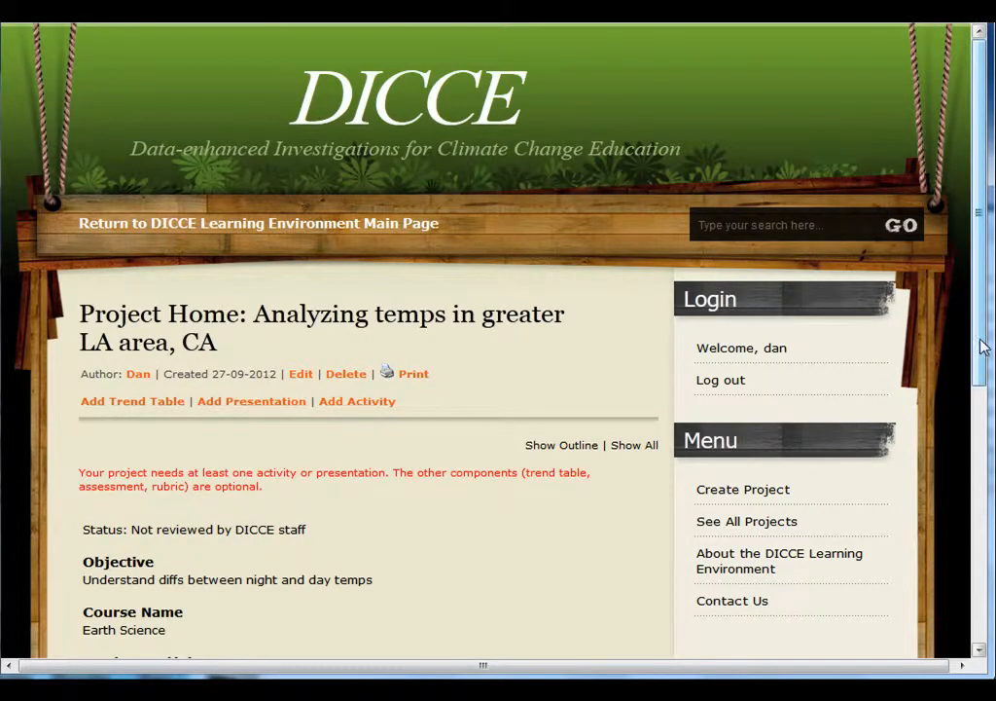
drag(983, 348, 985, 518)
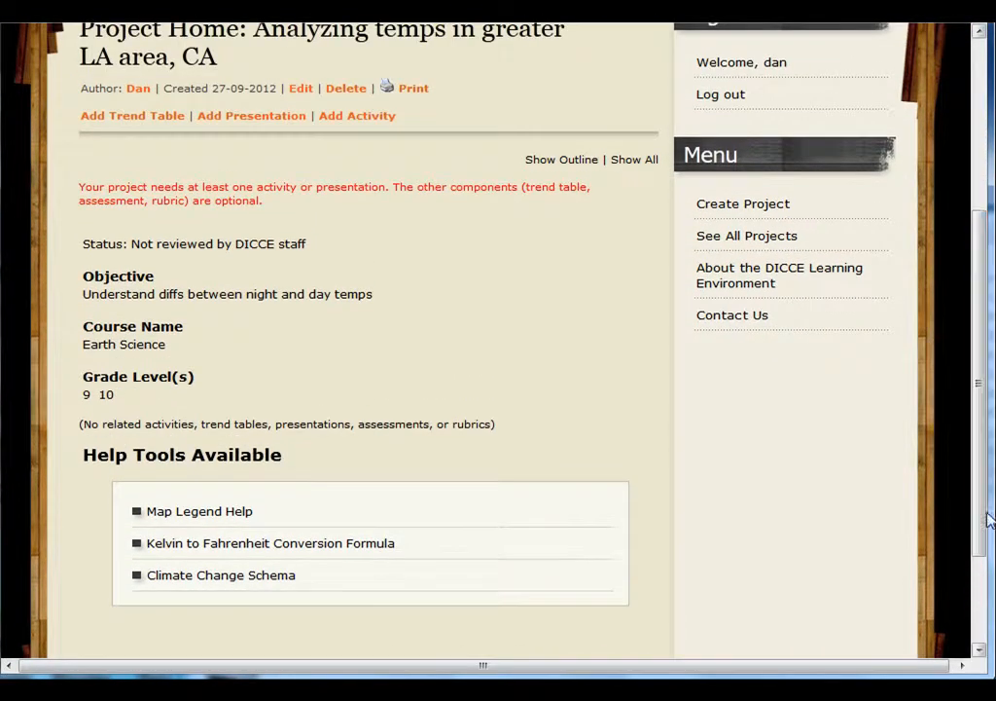
click(211, 513)
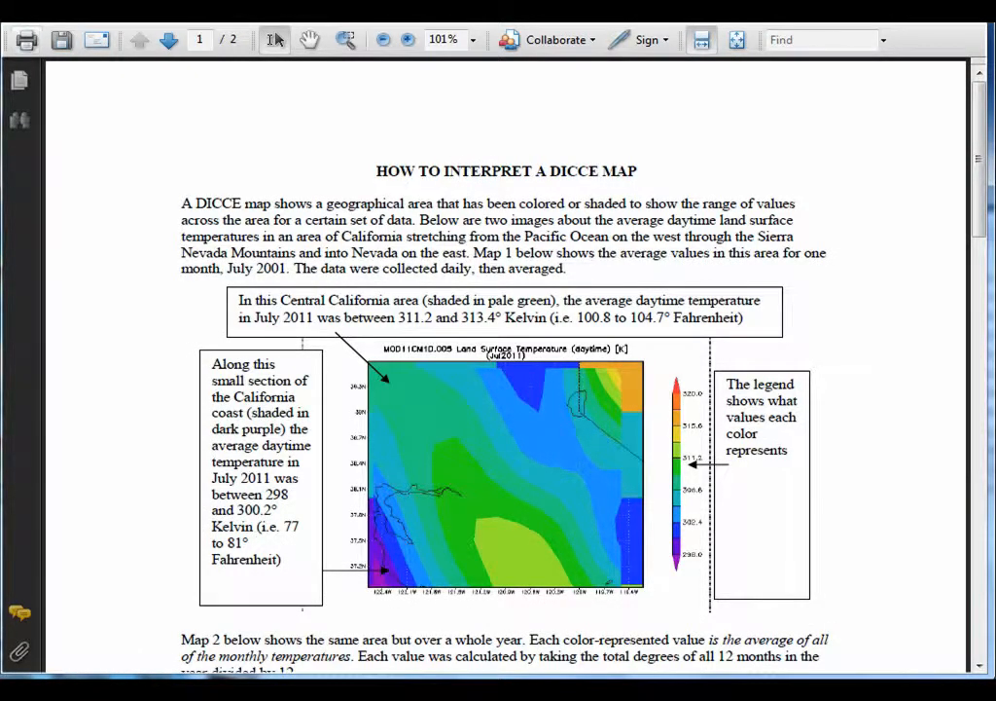
key(alt+Left)
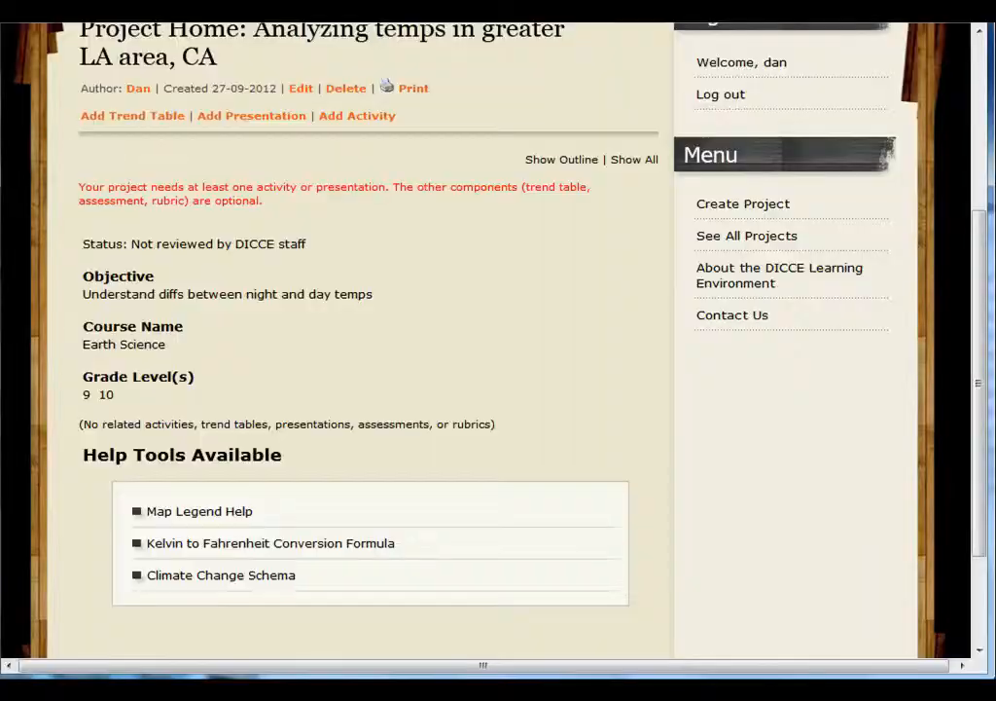
click(245, 582)
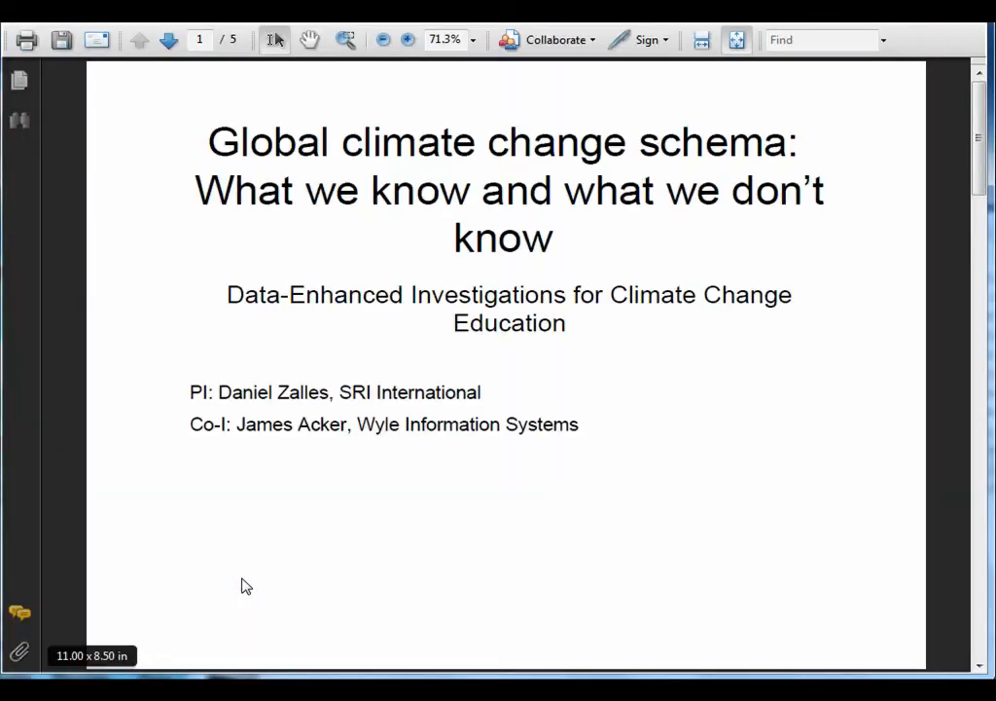
click(980, 667)
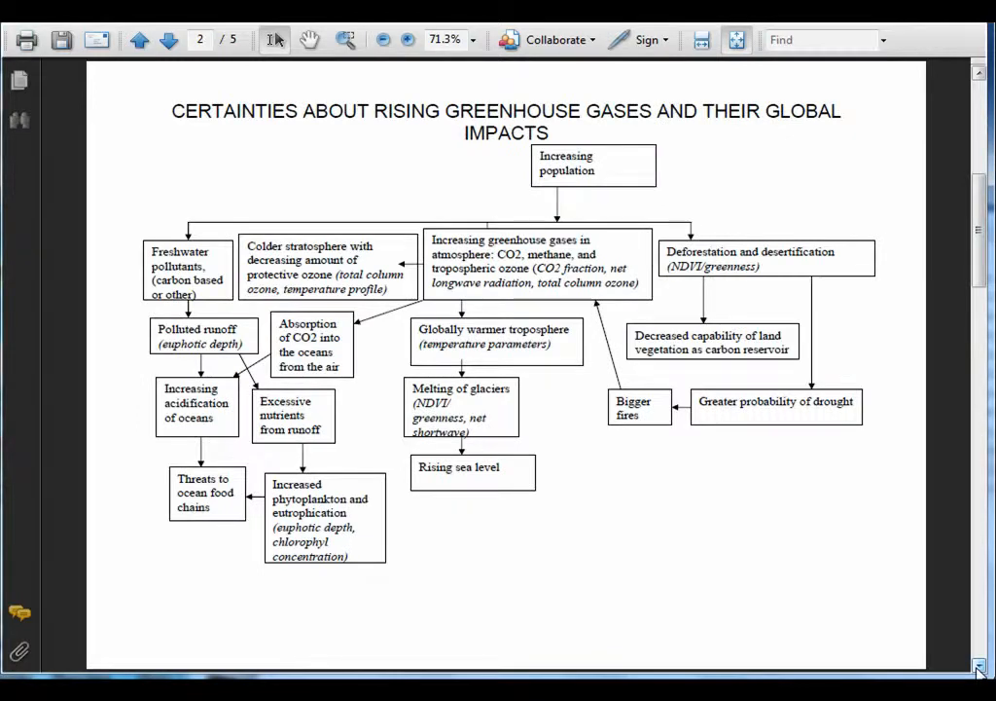
click(980, 666)
click(980, 667)
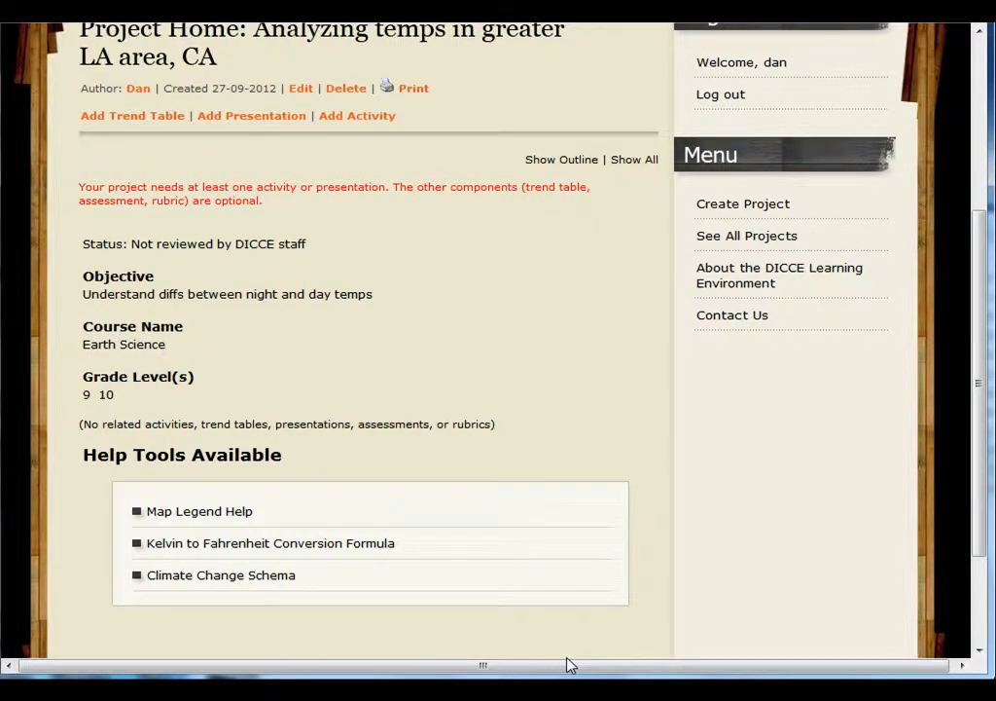
- Add an activity 'Summer temps' with directions 'Study the images and answer the questions' and an image row
click(367, 118)
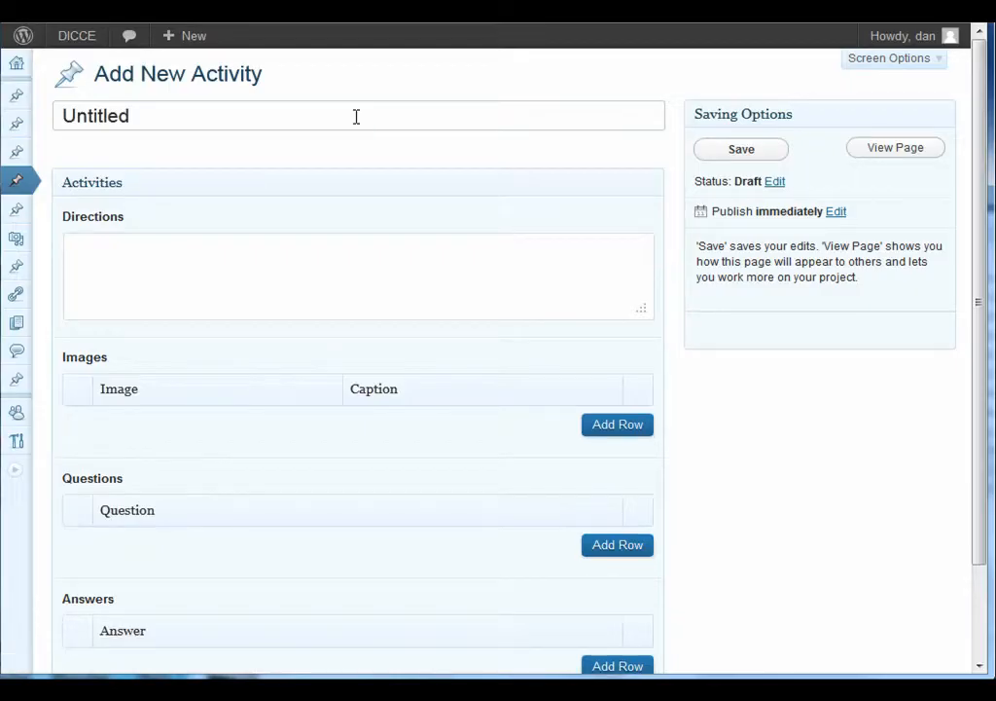
drag(139, 122, 36, 110)
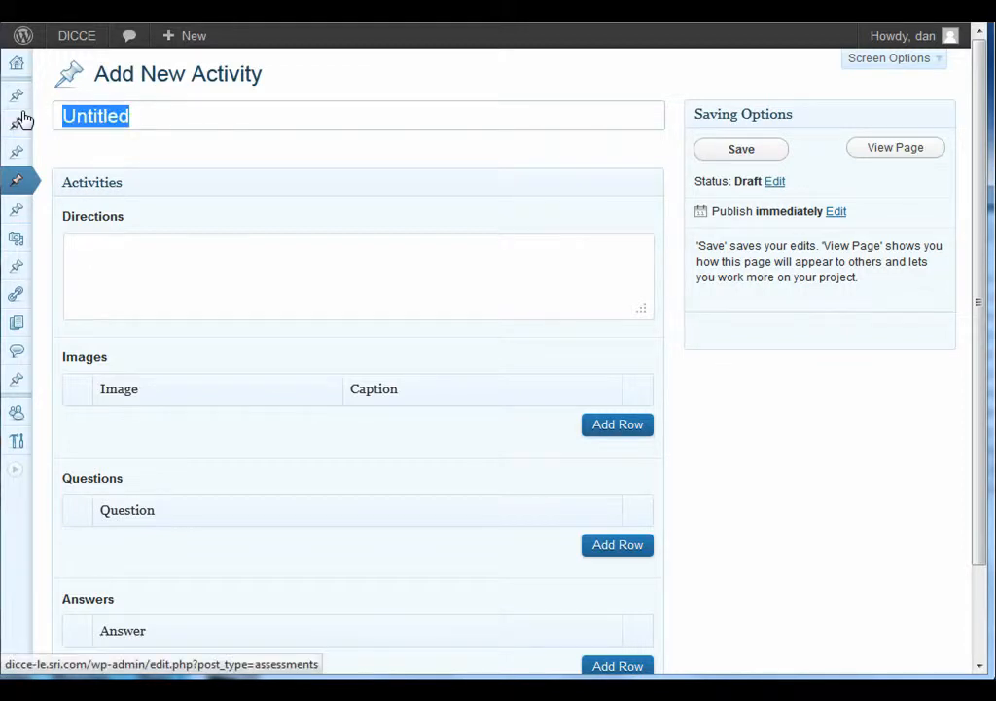
text(Summe)
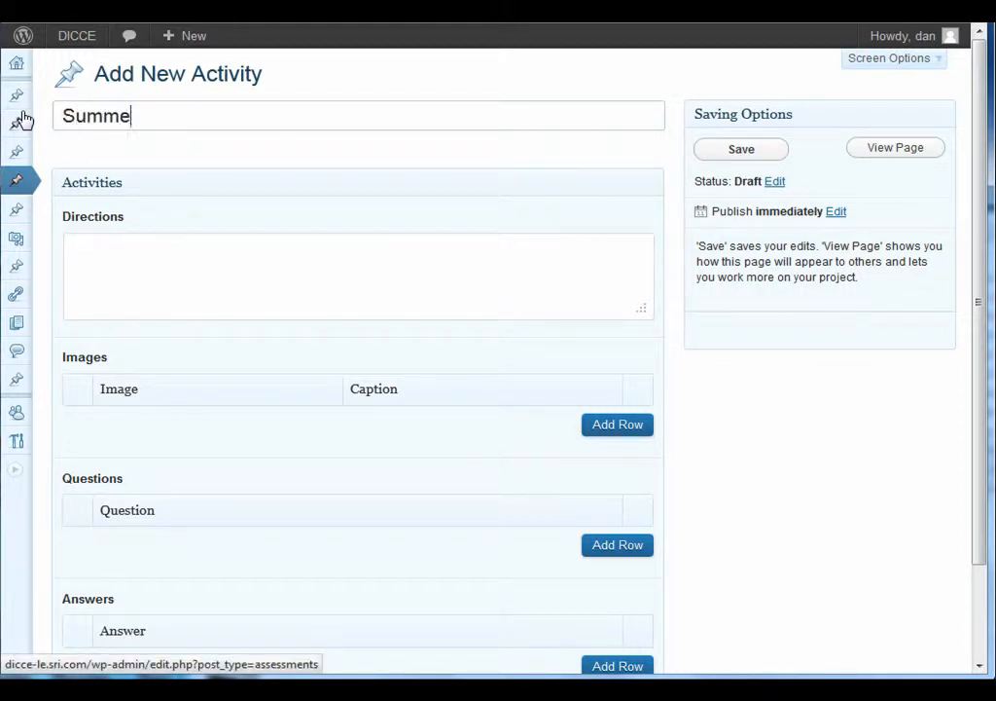
text(r temps)
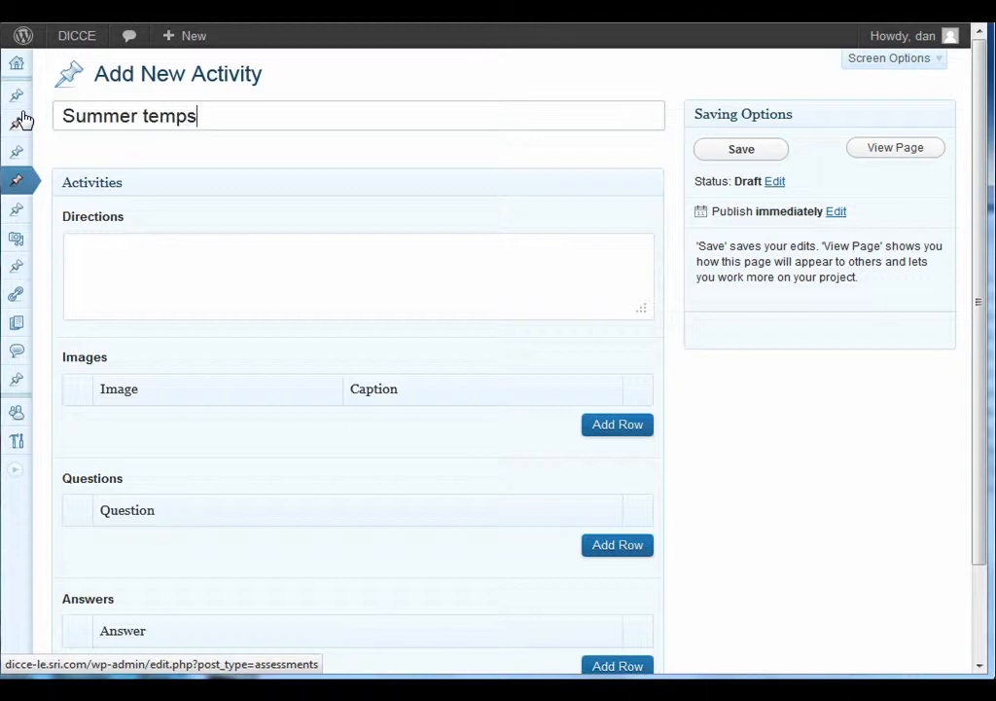
click(228, 241)
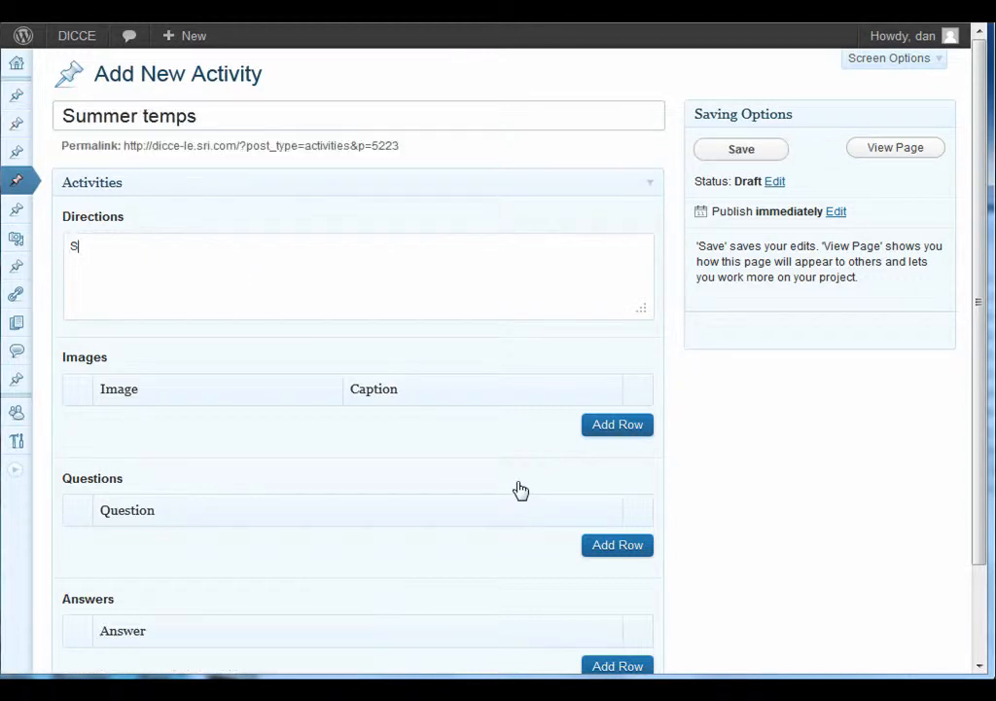
text(Study the images and )
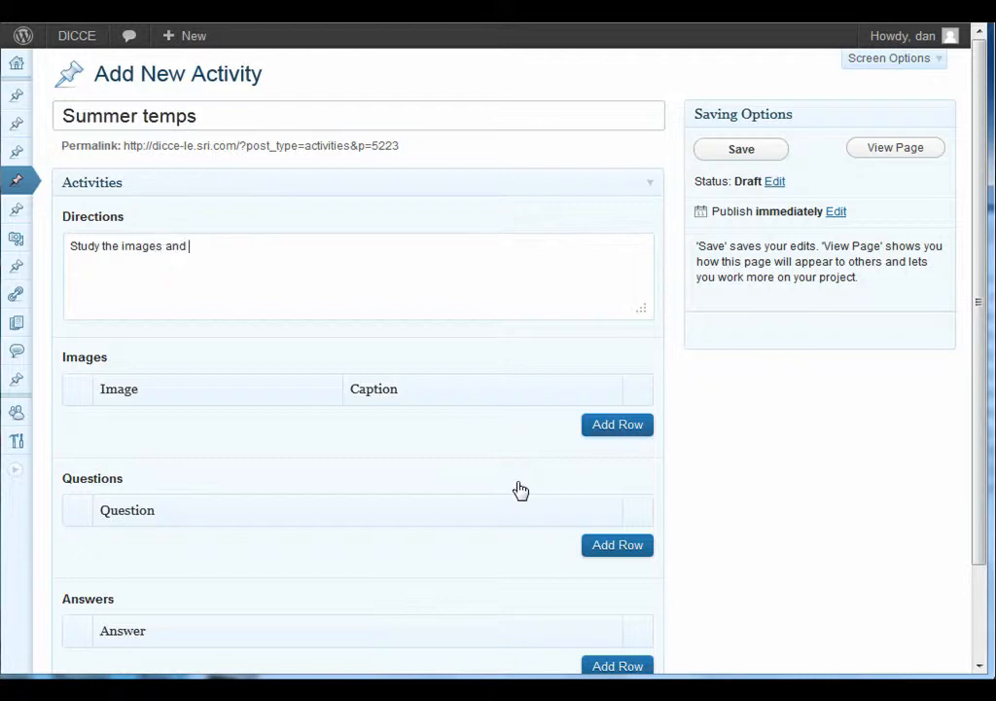
text(anasw)
key(BackSpace)
key(BackSpace)
text(swer the question)
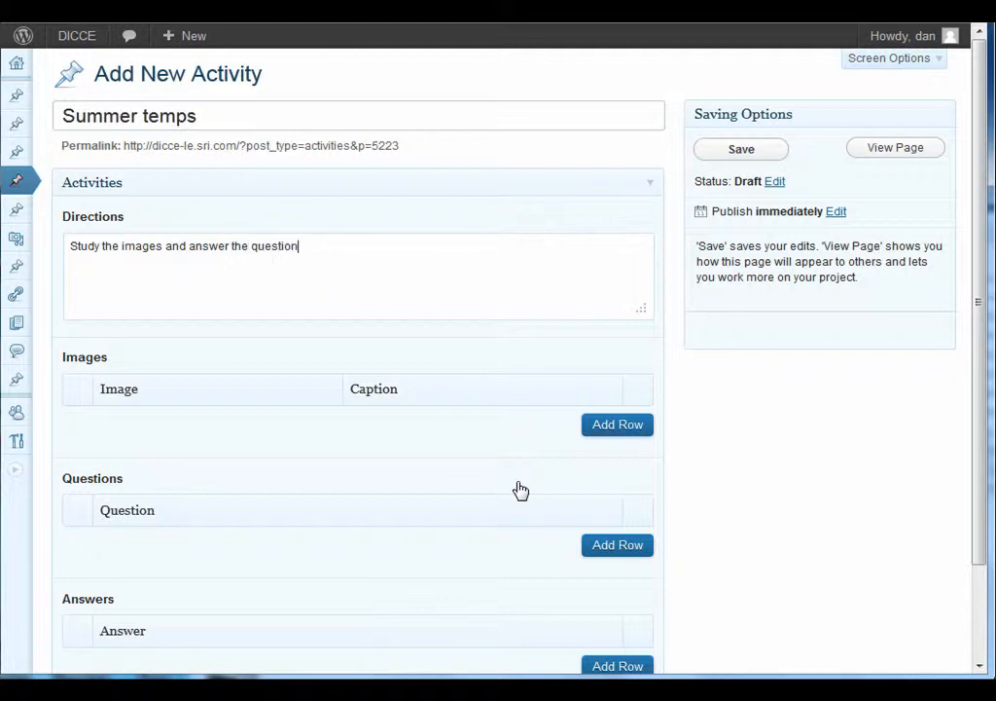
text(s.)
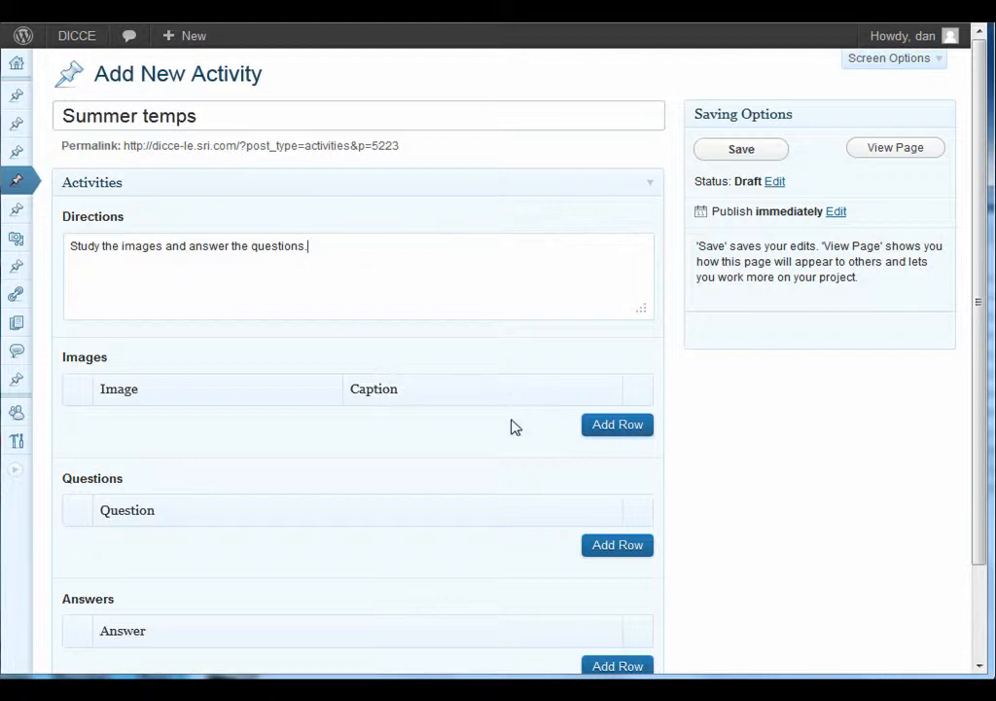
click(612, 428)
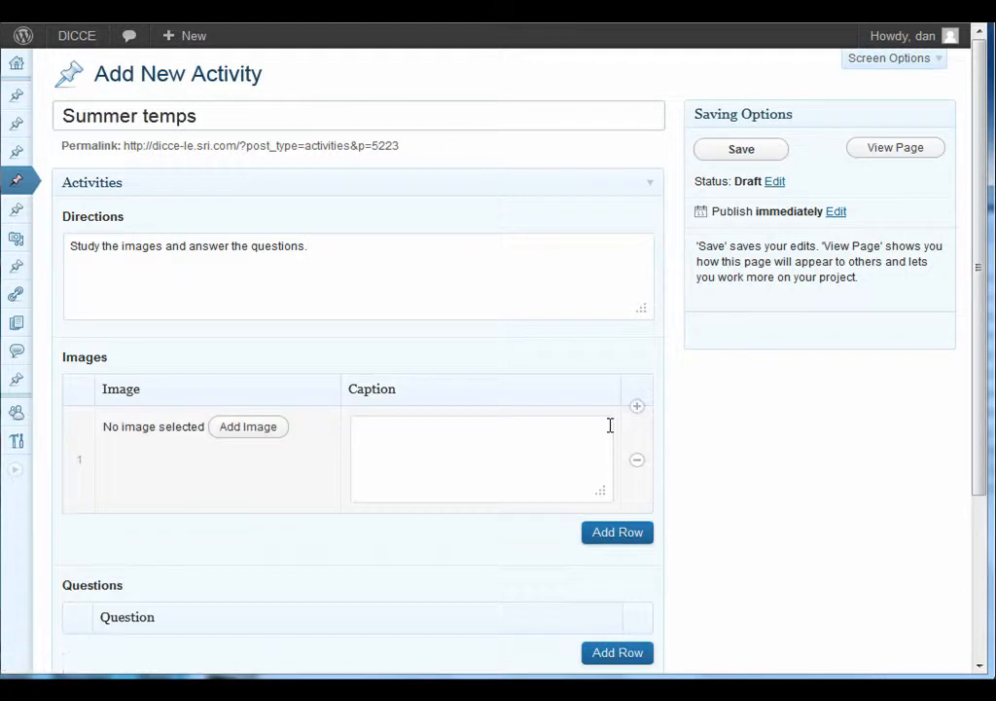
- Upload 'LA Area day temps Aug-Sept 2011.gif' from My DICCE Images on KINGSTON (E:) into image row 1
click(278, 429)
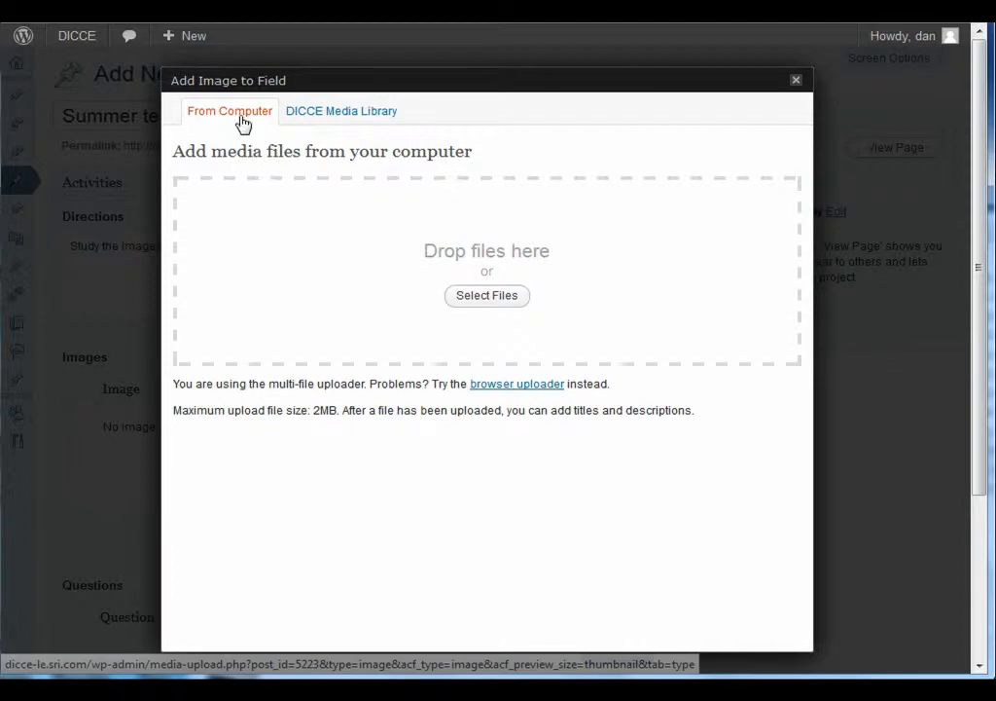
click(488, 296)
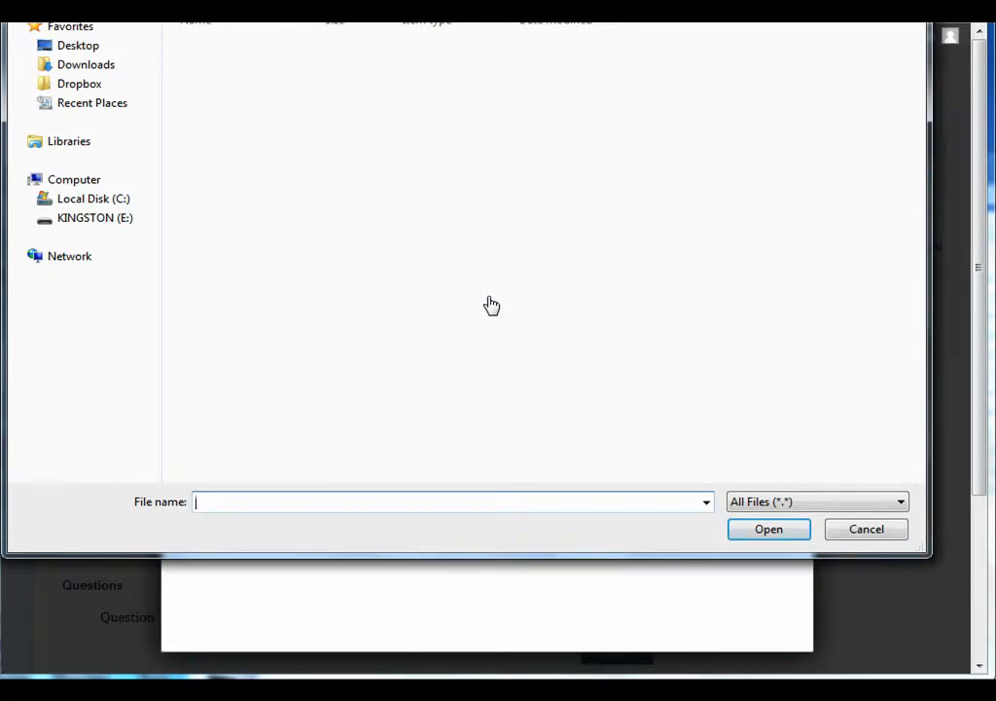
click(87, 219)
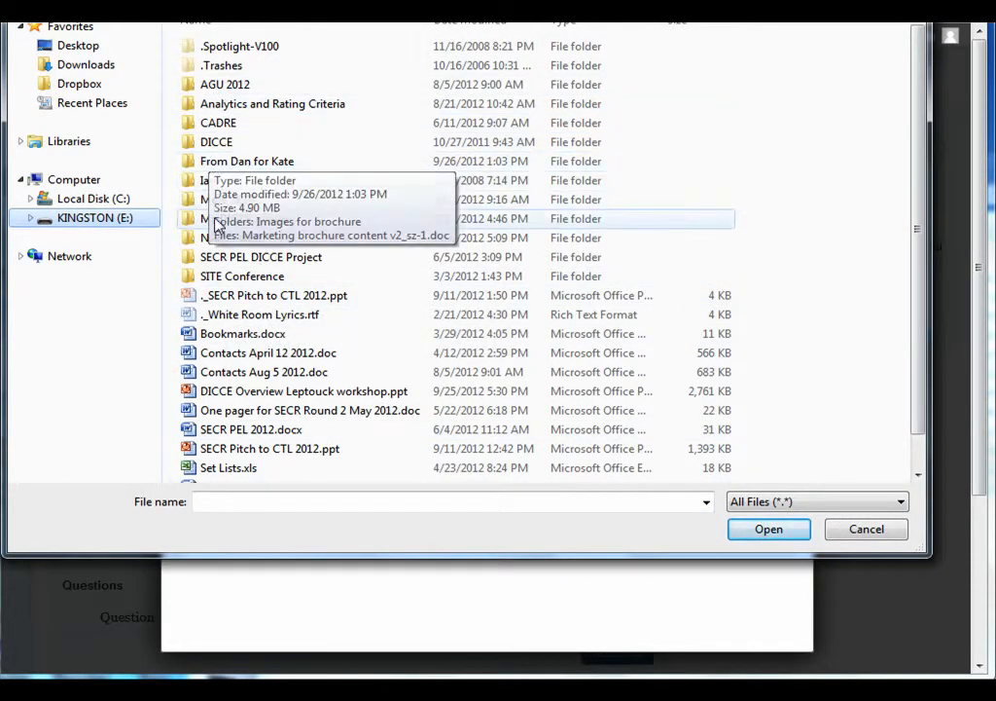
double_click(225, 220)
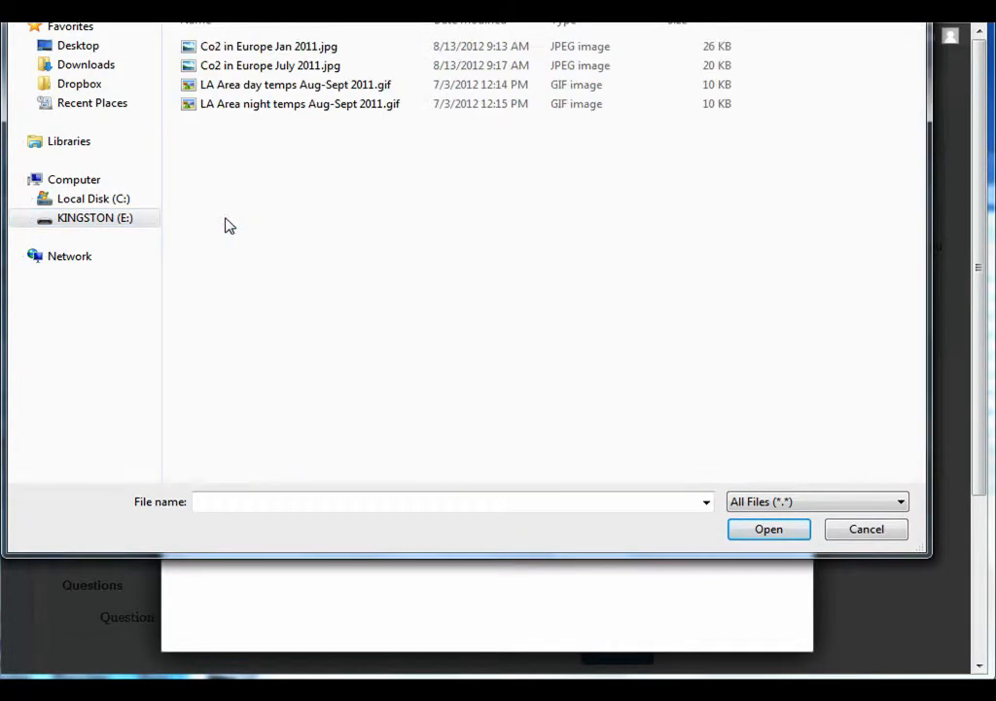
click(277, 88)
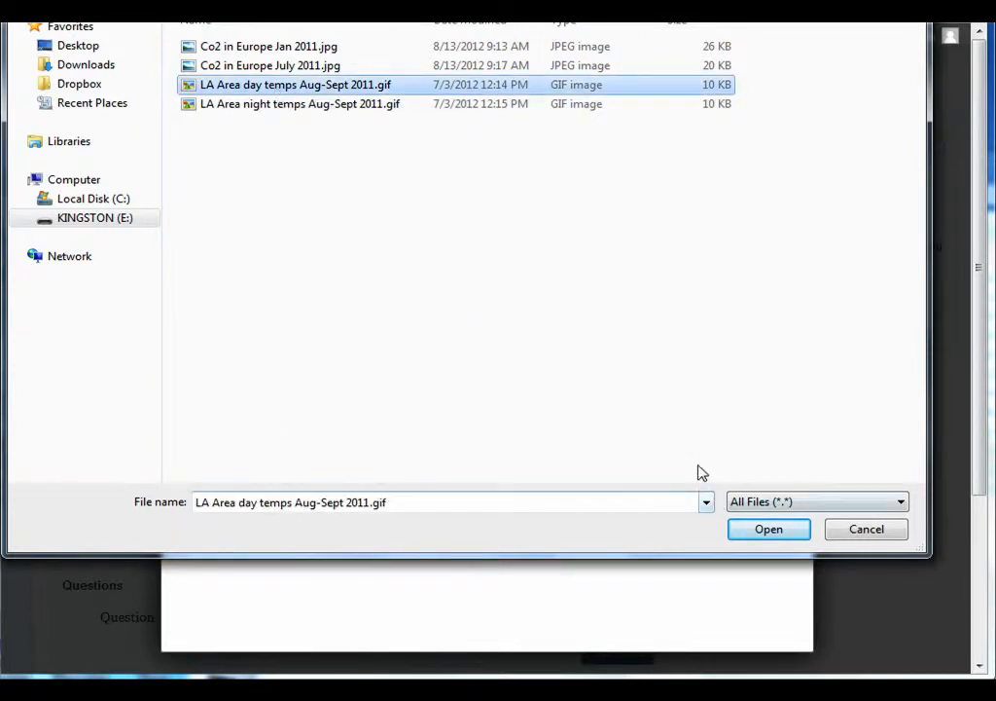
click(766, 531)
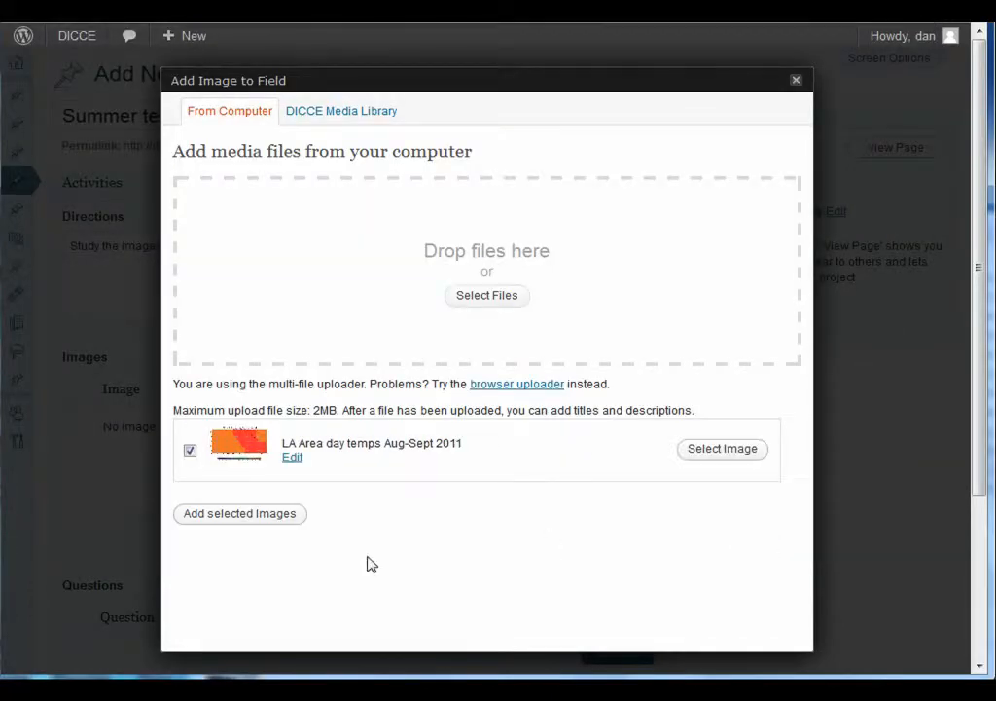
click(215, 518)
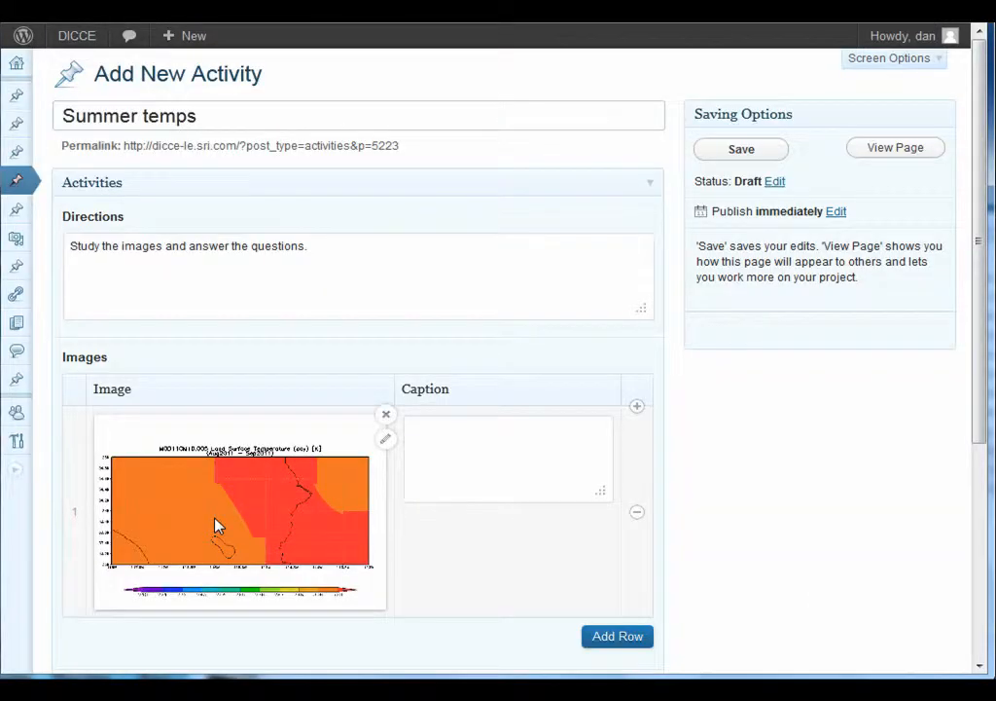
- Caption the first image '1. Daytime temps in late summer 2011'
click(523, 449)
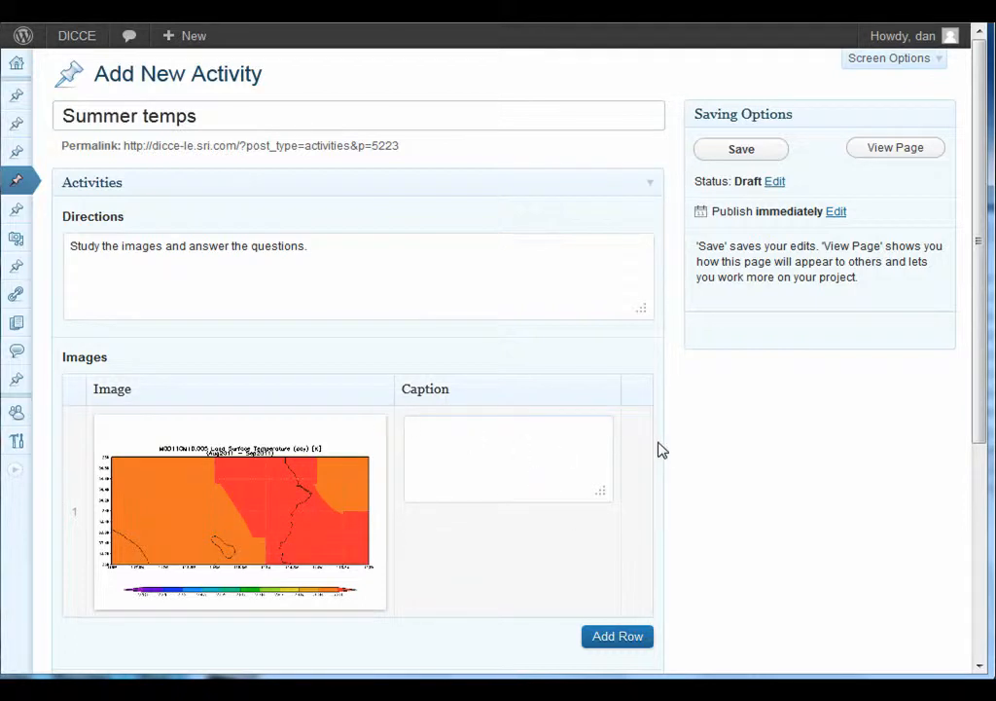
text(Daytime temps in s)
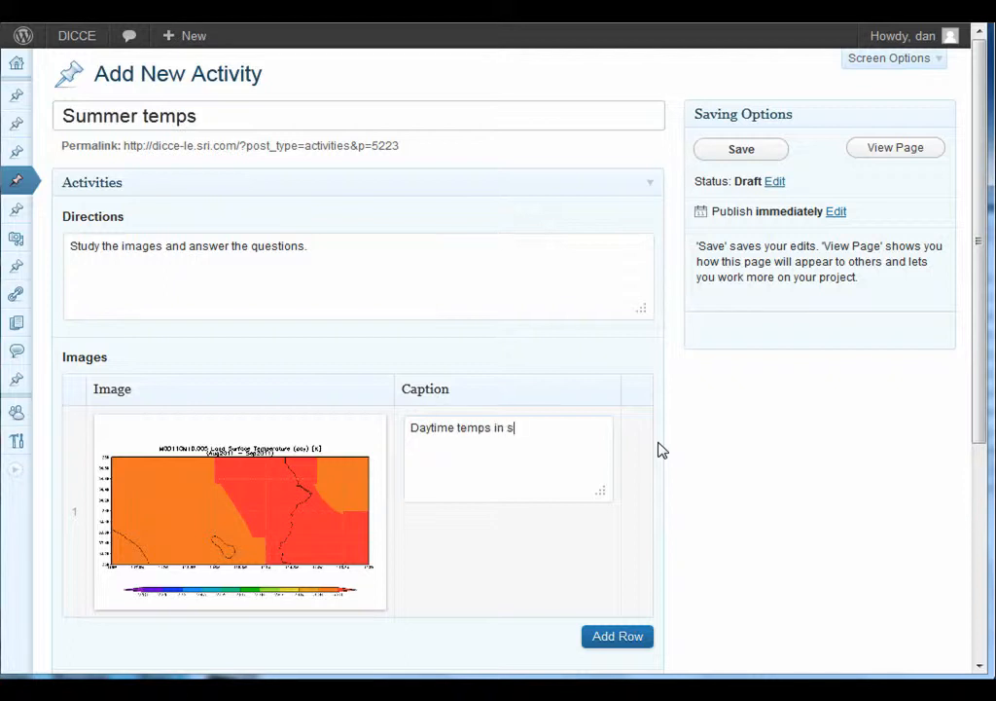
text(ummer)
key(BackSpace)
key(BackSpace)
key(BackSpace)
text(late summer 2011)
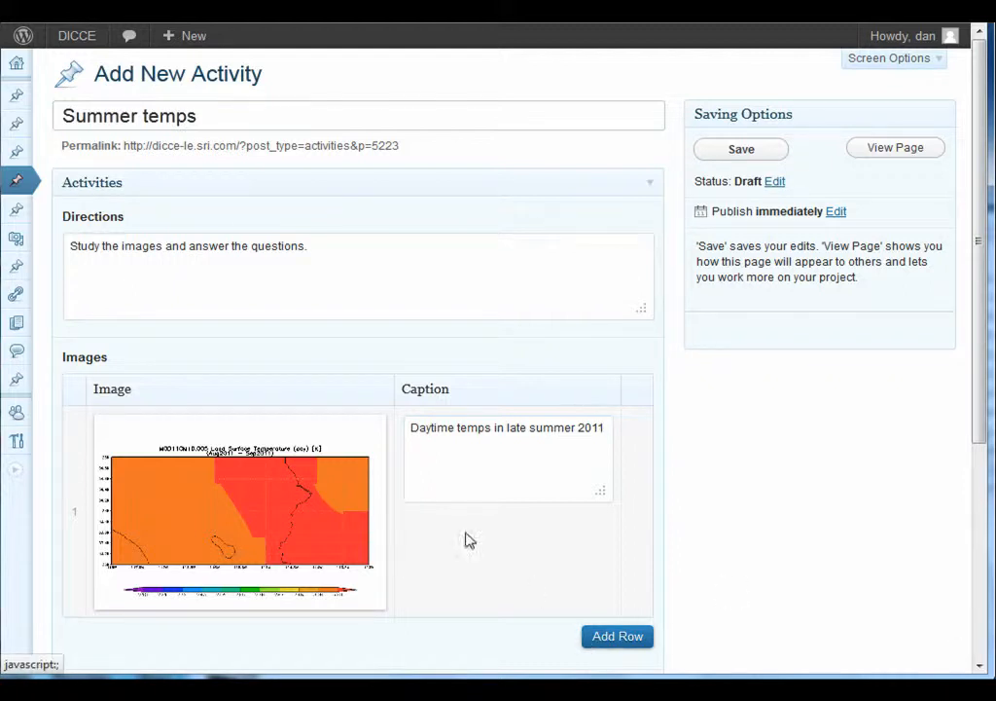
click(412, 433)
text(1)
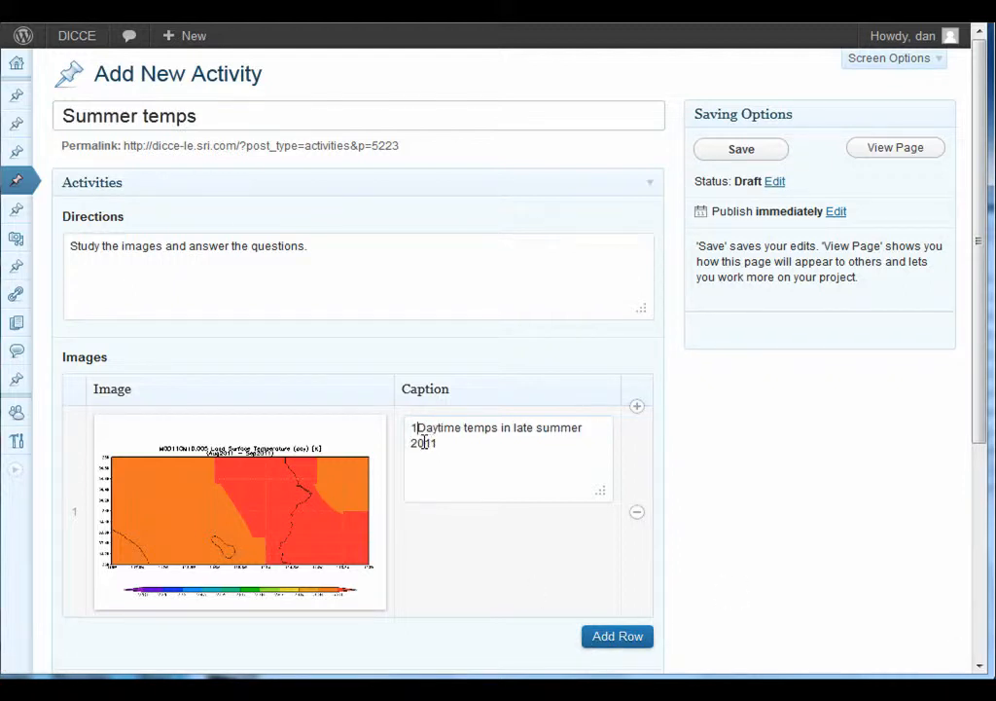
text(.)
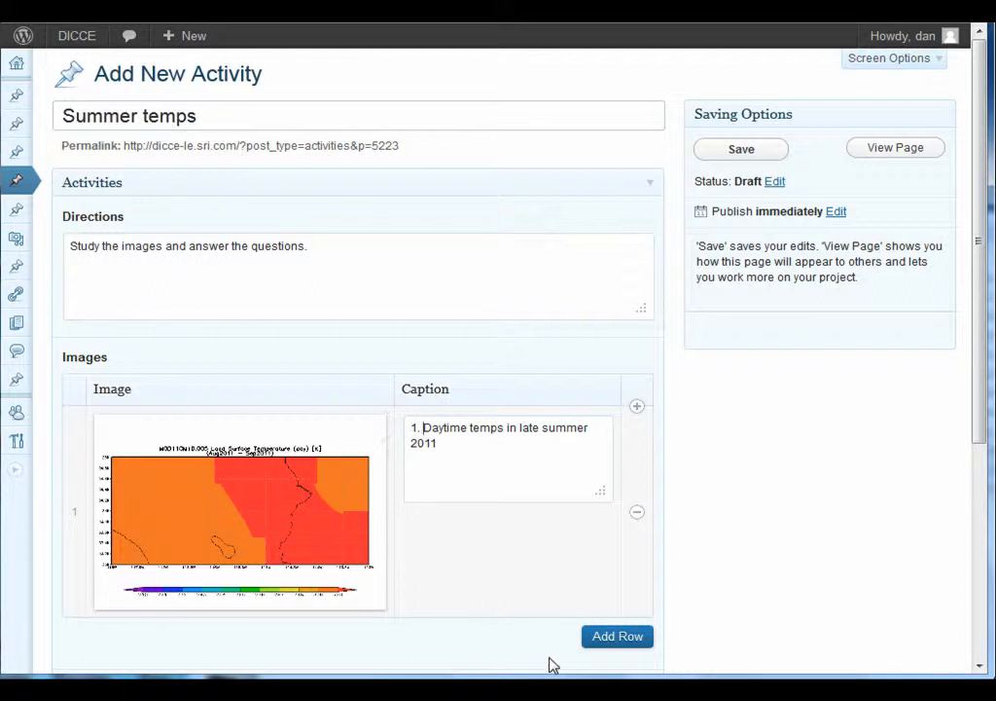
- Add a second image row and upload the 'LA Area night temps Aug-Sept 2011' gif into it
click(628, 640)
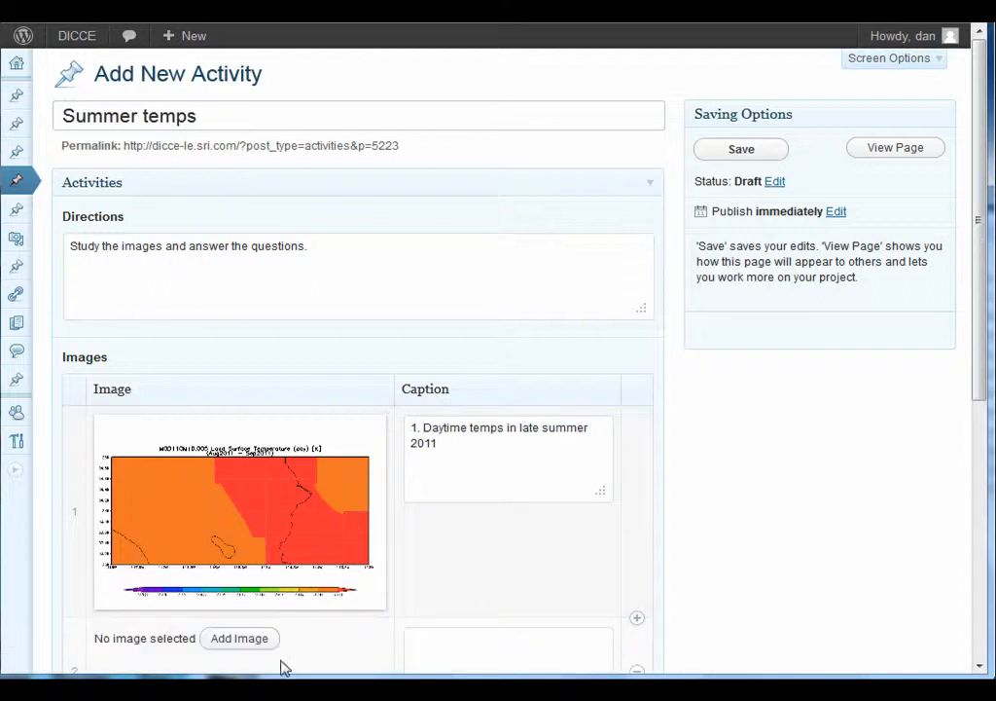
click(232, 647)
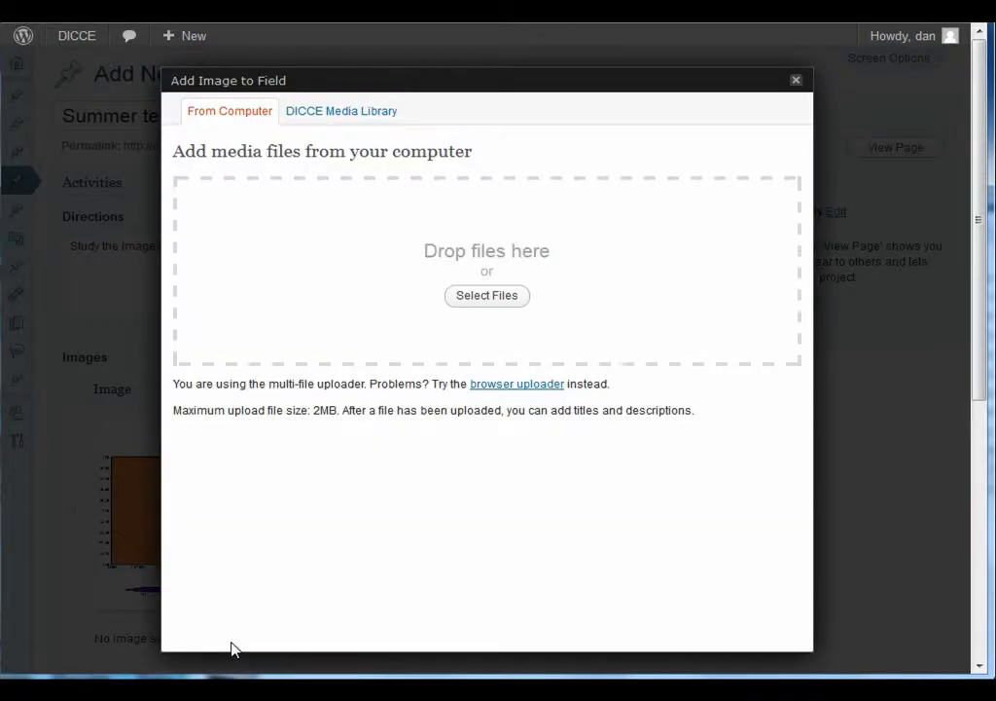
click(474, 301)
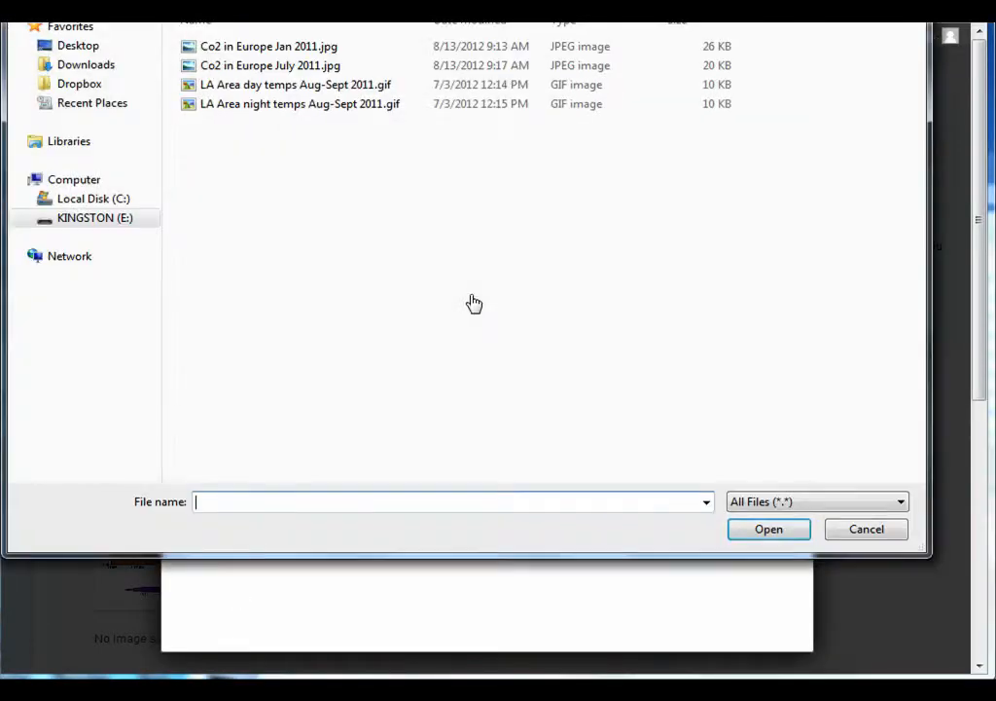
click(297, 106)
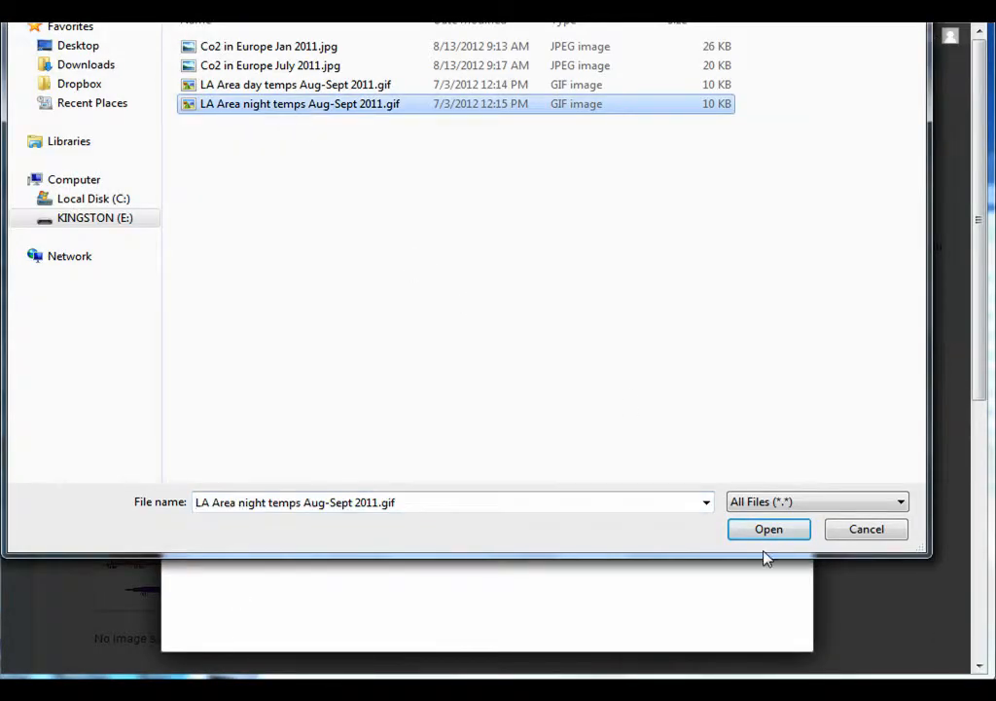
click(767, 531)
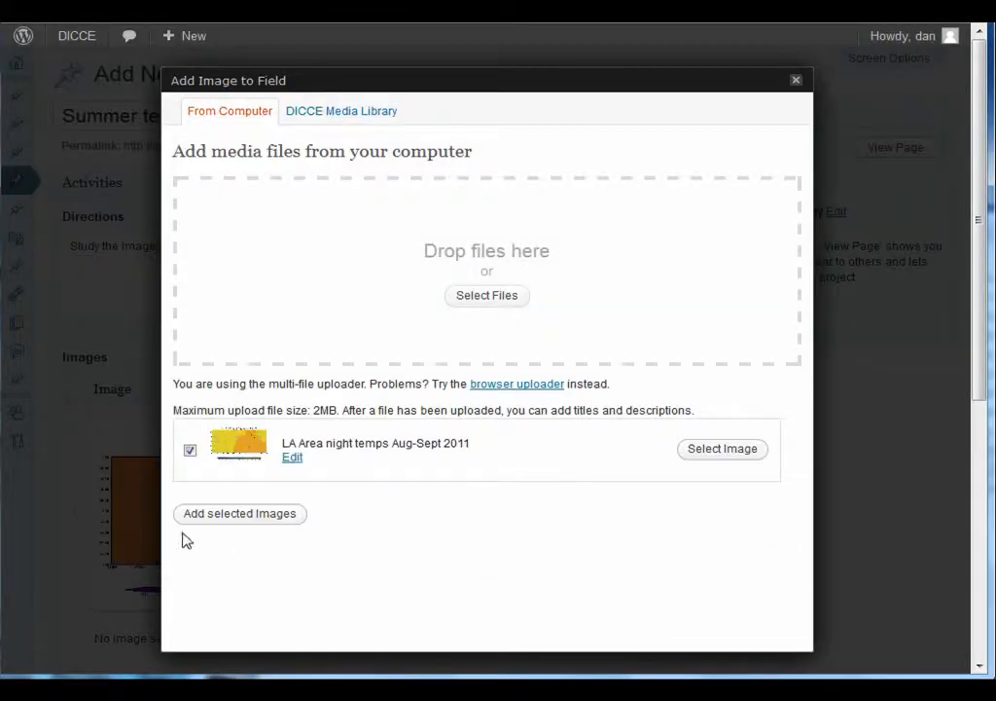
click(238, 514)
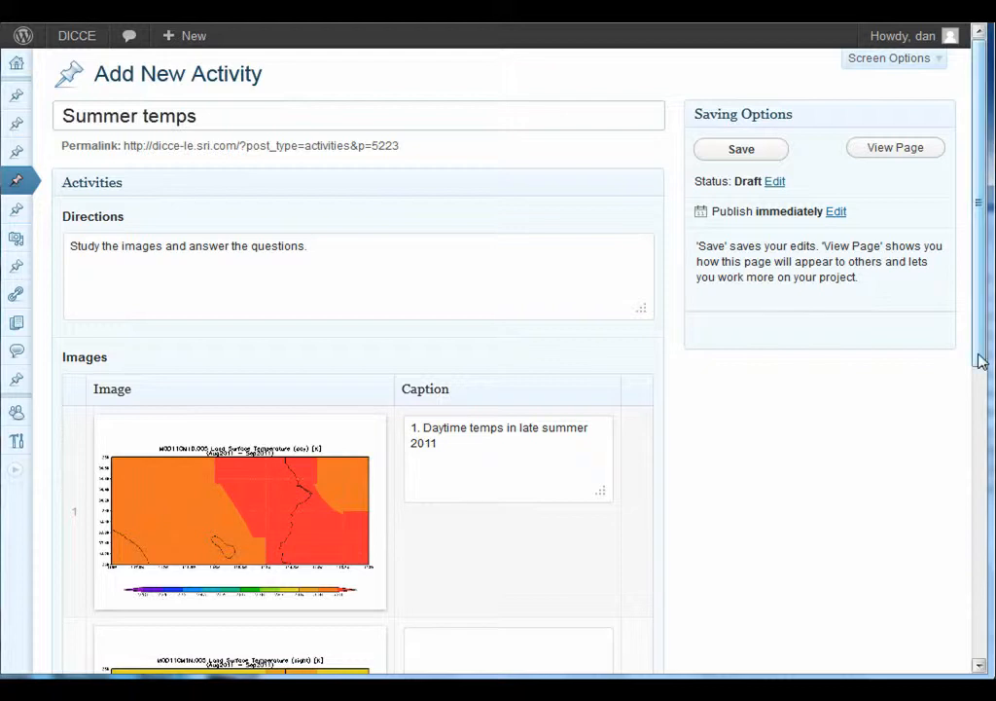
drag(979, 360, 854, 516)
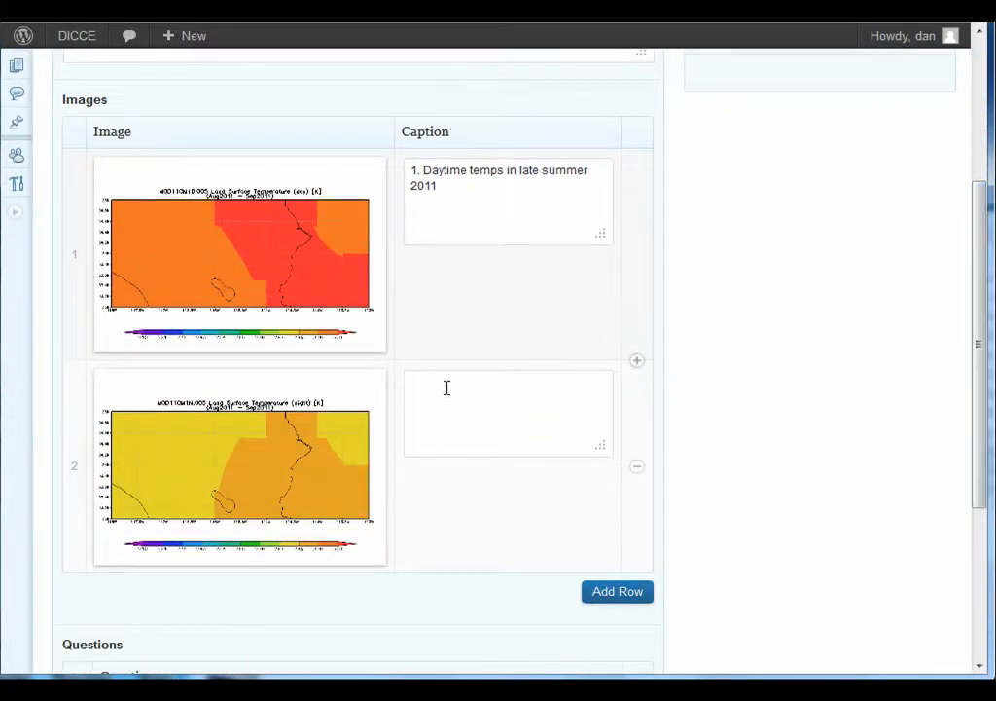
- Paste the first caption into row 2 and replace 'Day' with 'Night-' to read '1. Night-time temps in late summer 2011'
drag(438, 192, 397, 165)
key(ctrl+c)
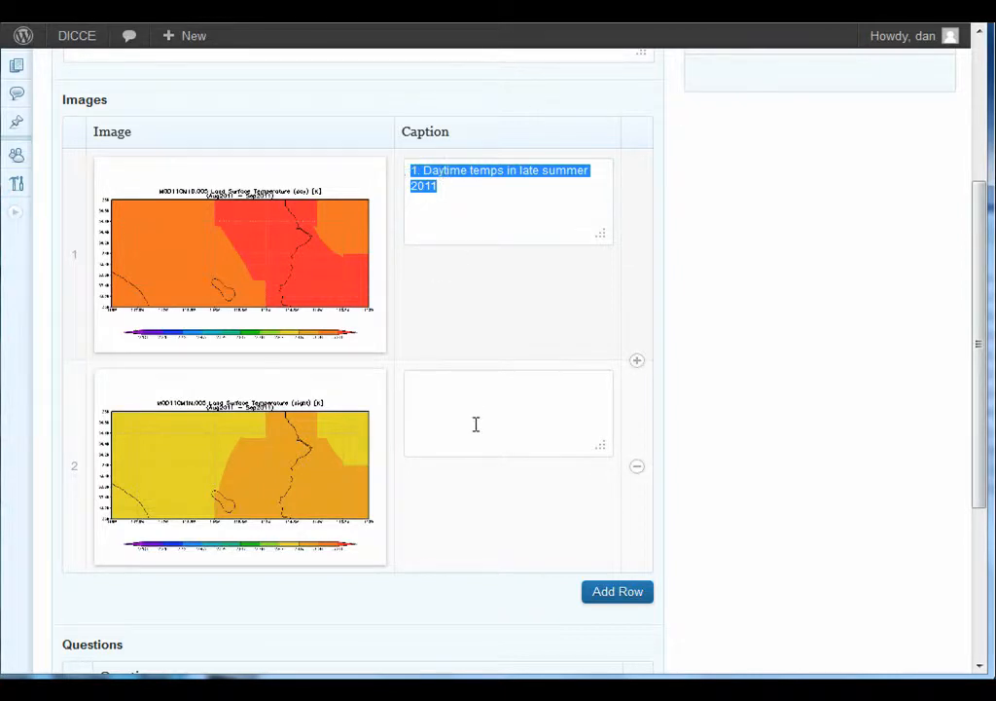
click(467, 382)
key(ctrl+v)
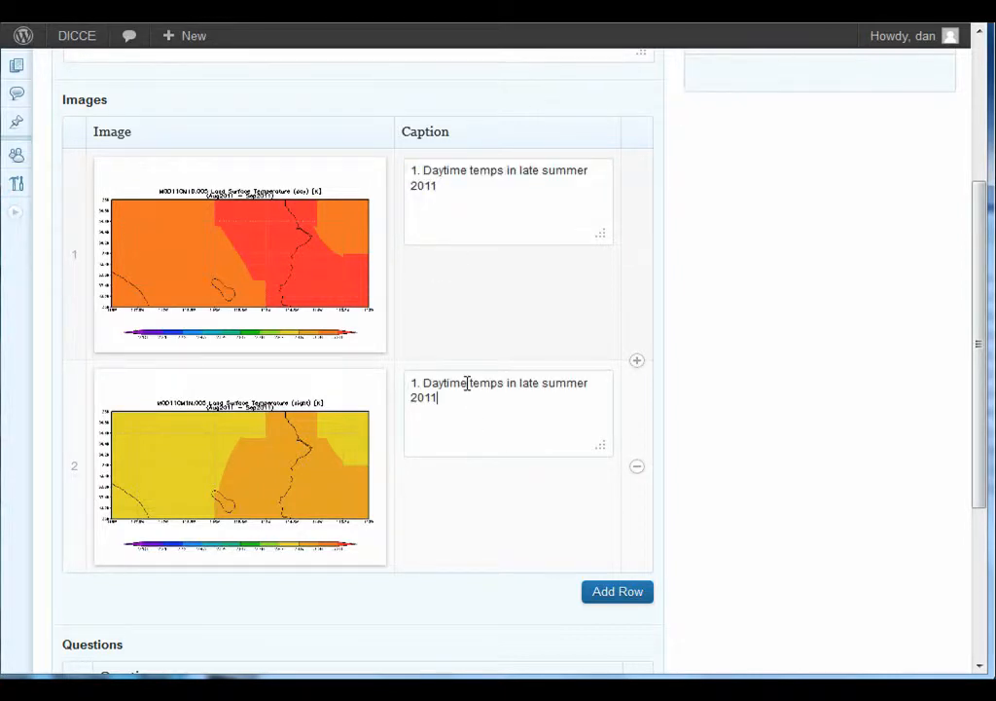
drag(443, 384, 425, 387)
text(Night)
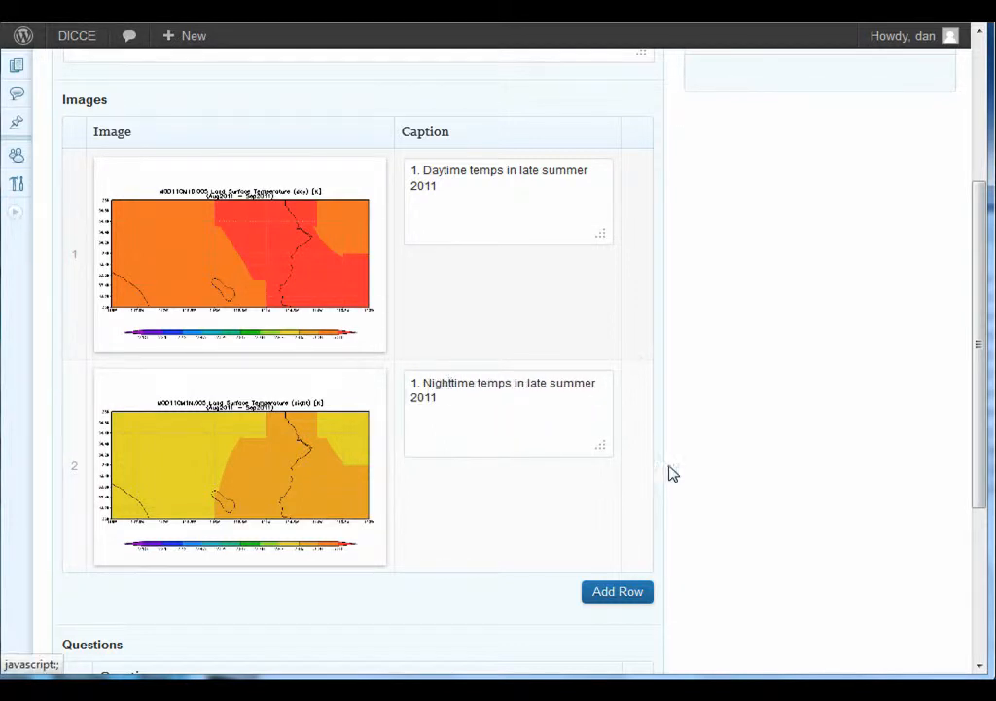
text(-)
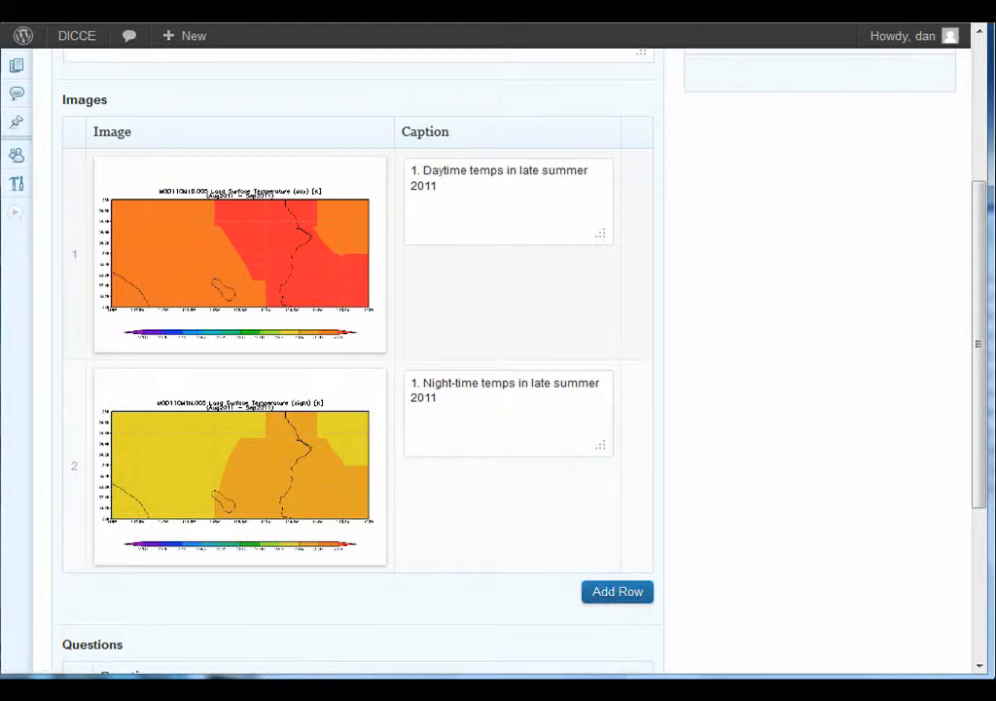
drag(981, 500, 981, 627)
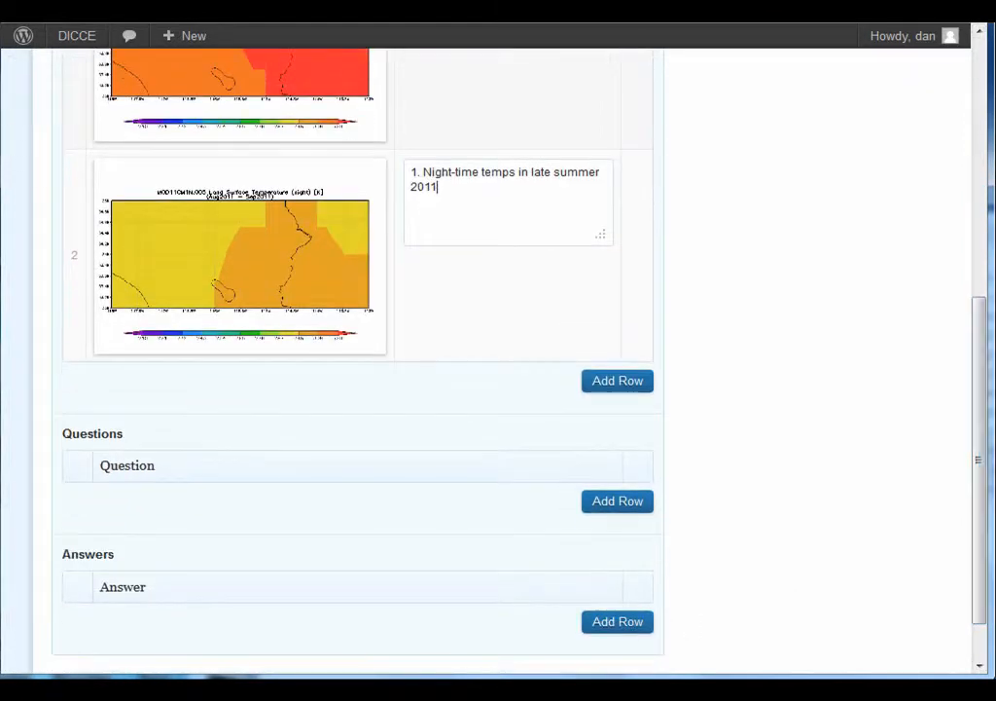
- Add question 1 reading 'Describe which temps are greater and where in the whole area on the maps?'
click(595, 502)
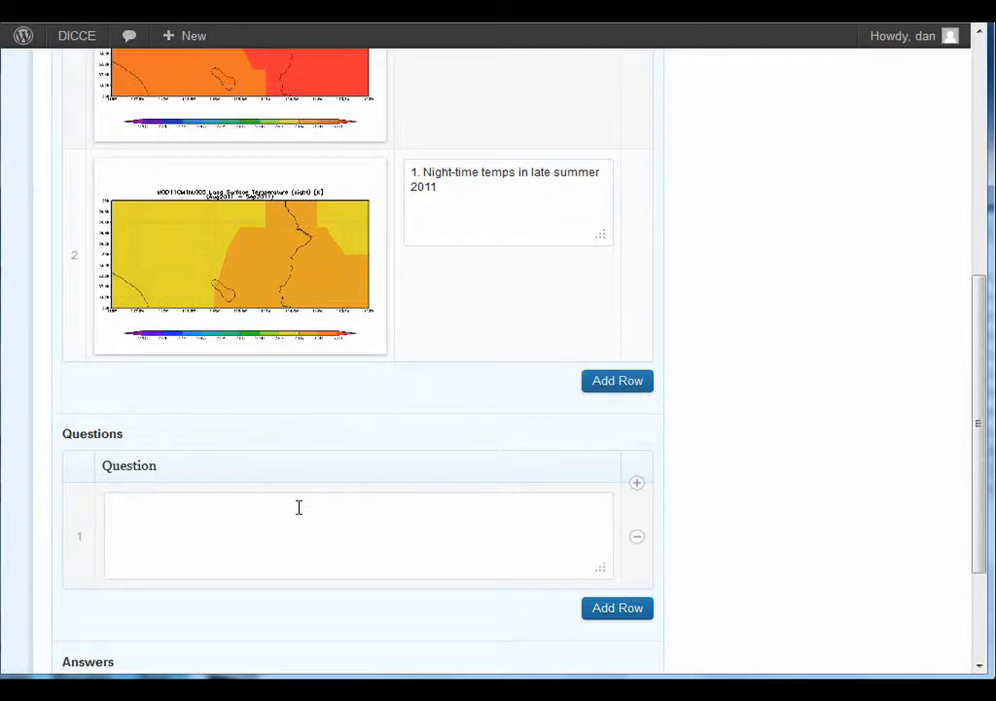
text(WQhat)
key(BackSpace)
key(BackSpace)
key(BackSpace)
key(BackSpace)
key(BackSpace)
text(Are)
key(BackSpace)
key(BackSpace)
key(BackSpace)
text(Descri)
text(ve)
text( which temps)
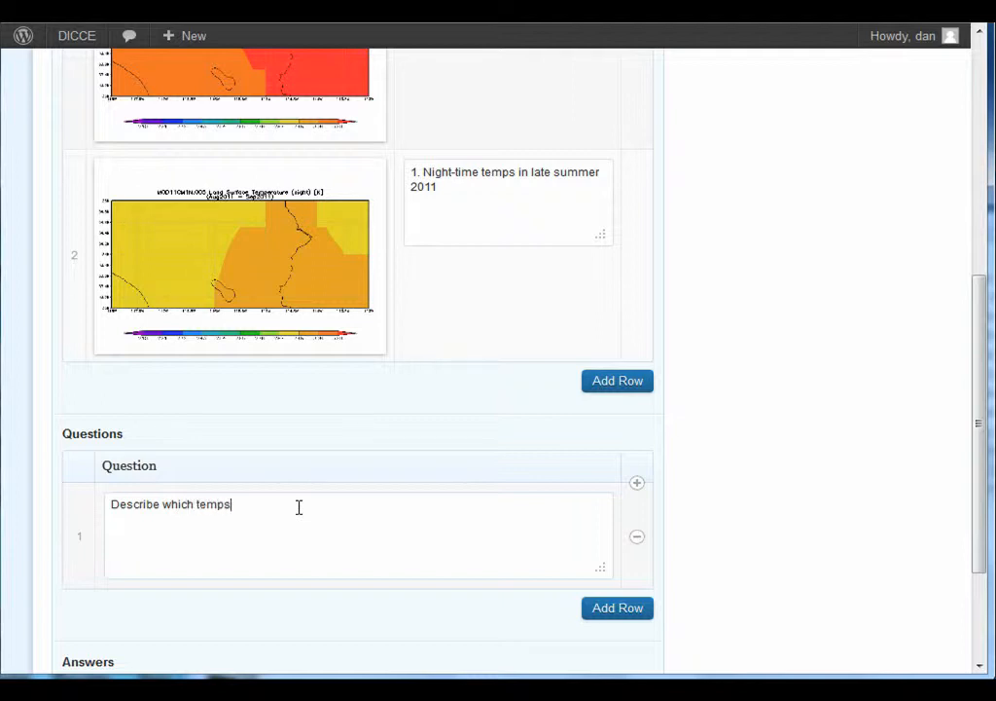
text( are greater and where in the g)
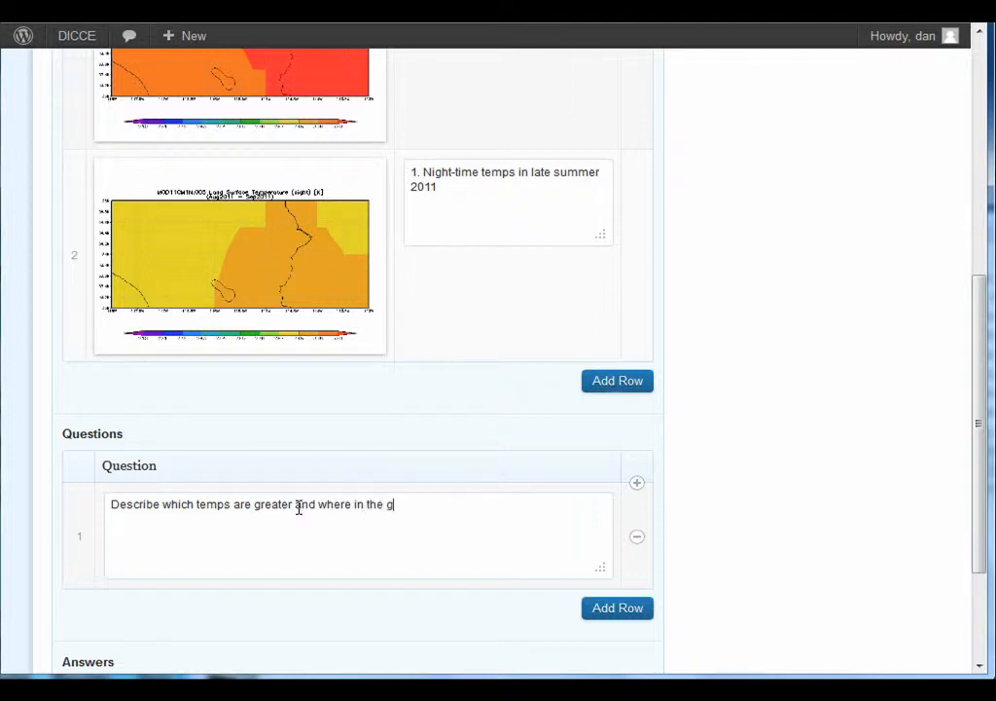
key(BackSpace)
key(BackSpace)
key(BackSpace)
key(BackSpace)
key(BackSpace)
text(whole area on the maps?)
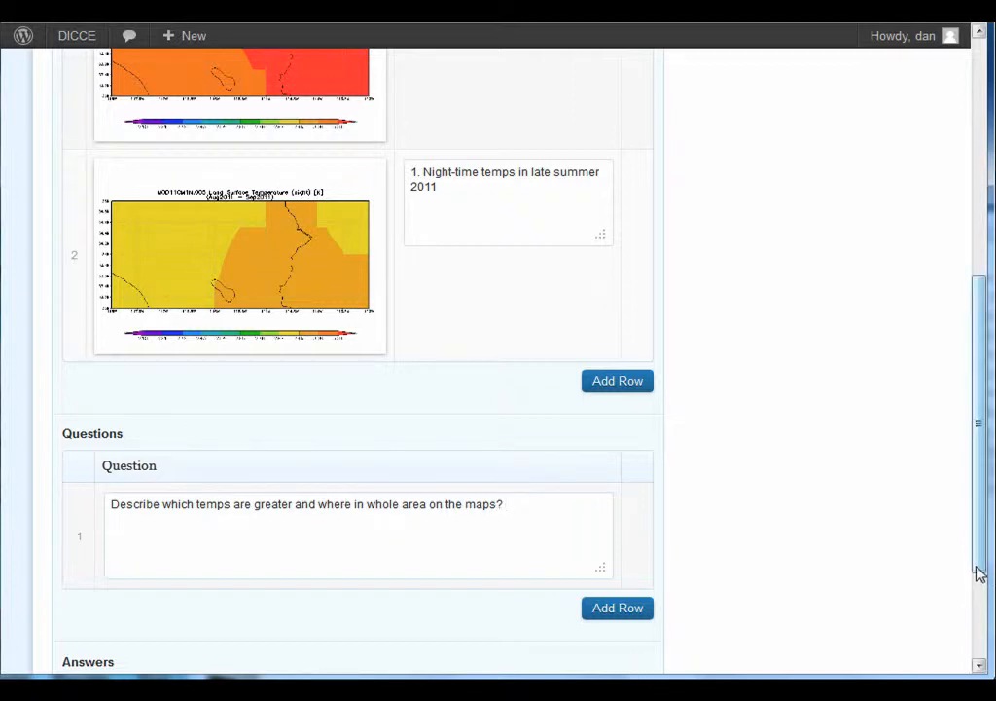
drag(978, 572, 978, 577)
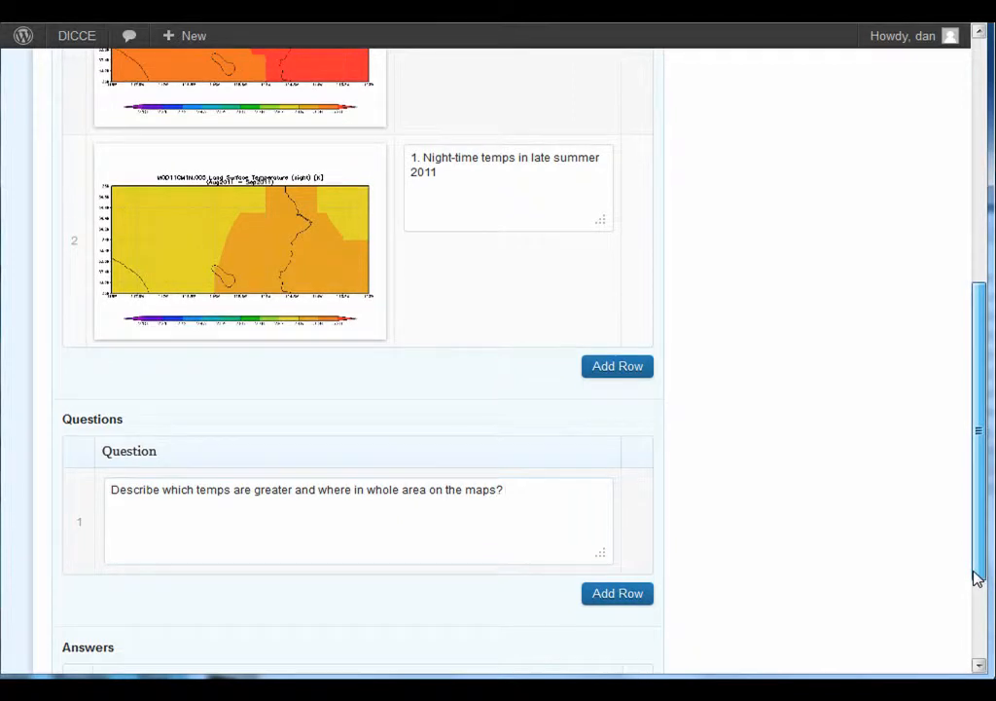
click(373, 501)
text(the)
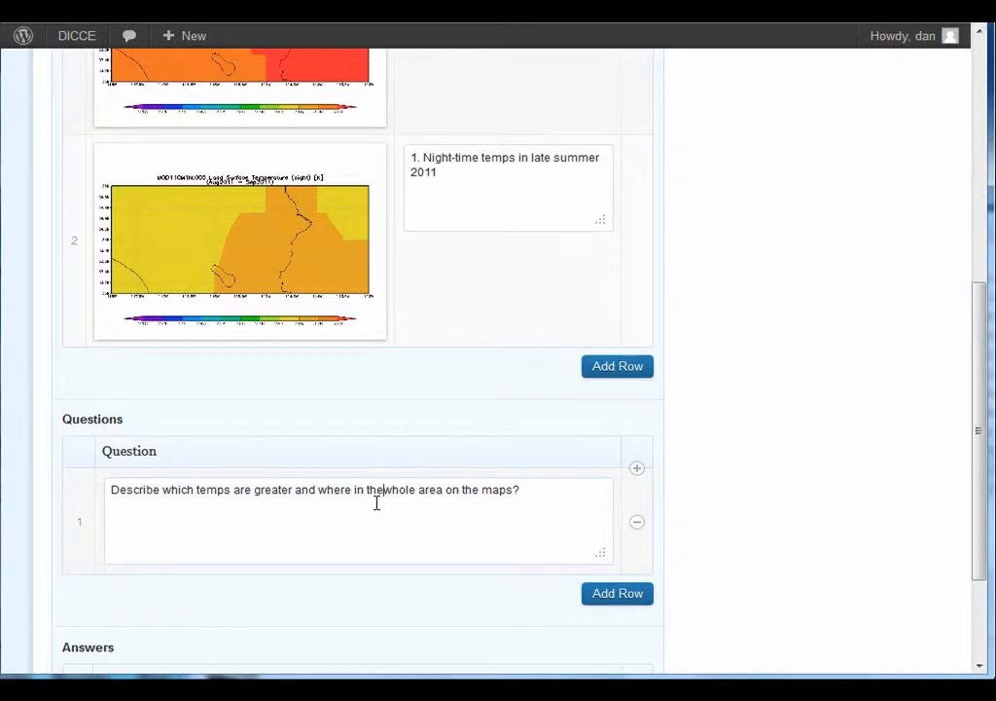
- Add question 2 as a 'Select the correct..' multiple-choice template with options a., b., c., d
click(617, 593)
click(407, 596)
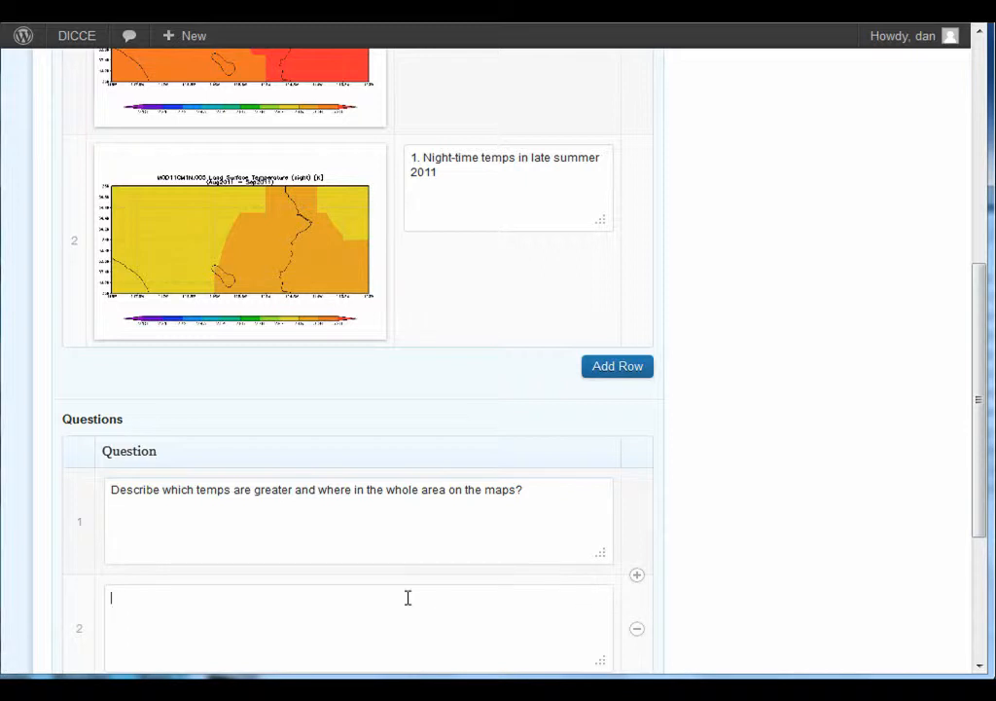
drag(981, 513, 981, 589)
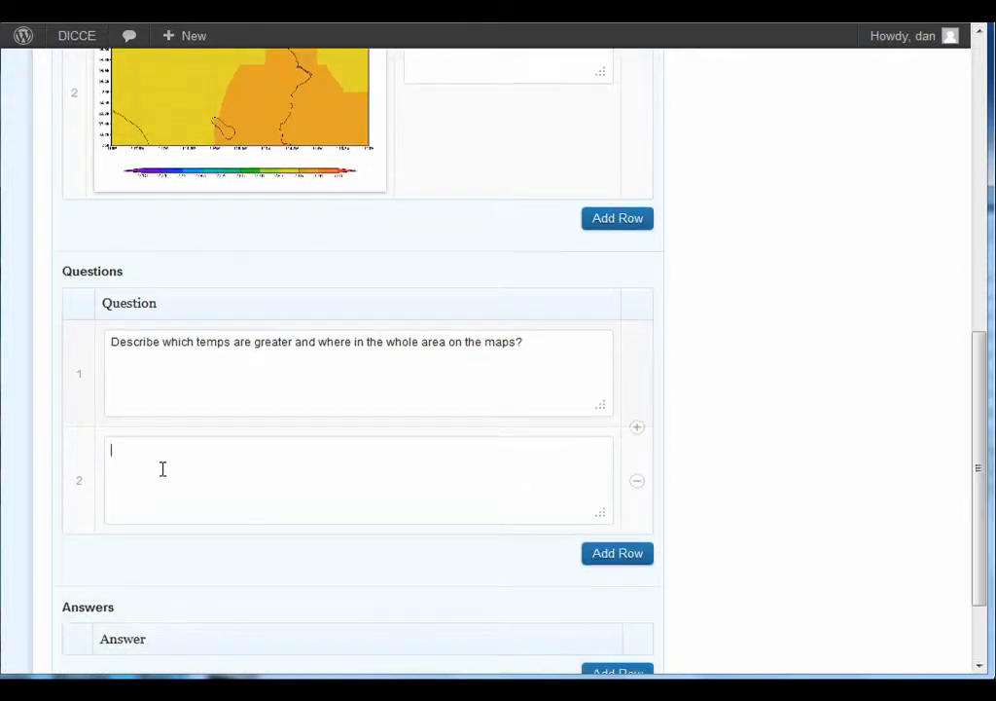
text(Select the co)
text(c)
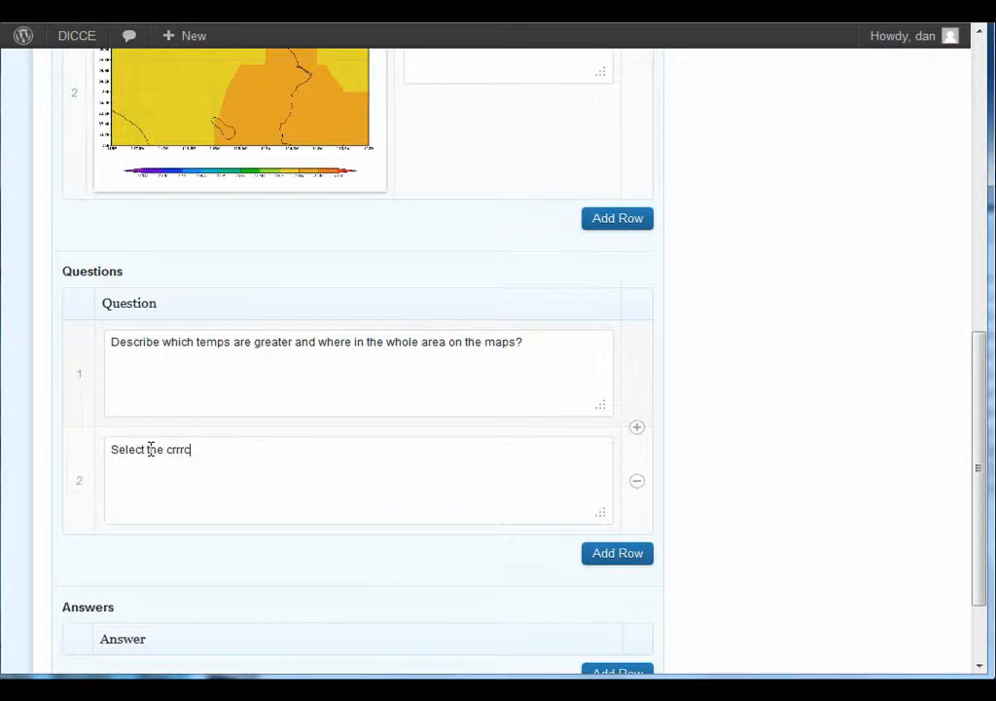
key(BackSpace)
key(BackSpace)
key(BackSpace)
text(orrect ..)
key(Return)
text(a.)
key(Return)
text(b.c.)
key(Return)
text(d)
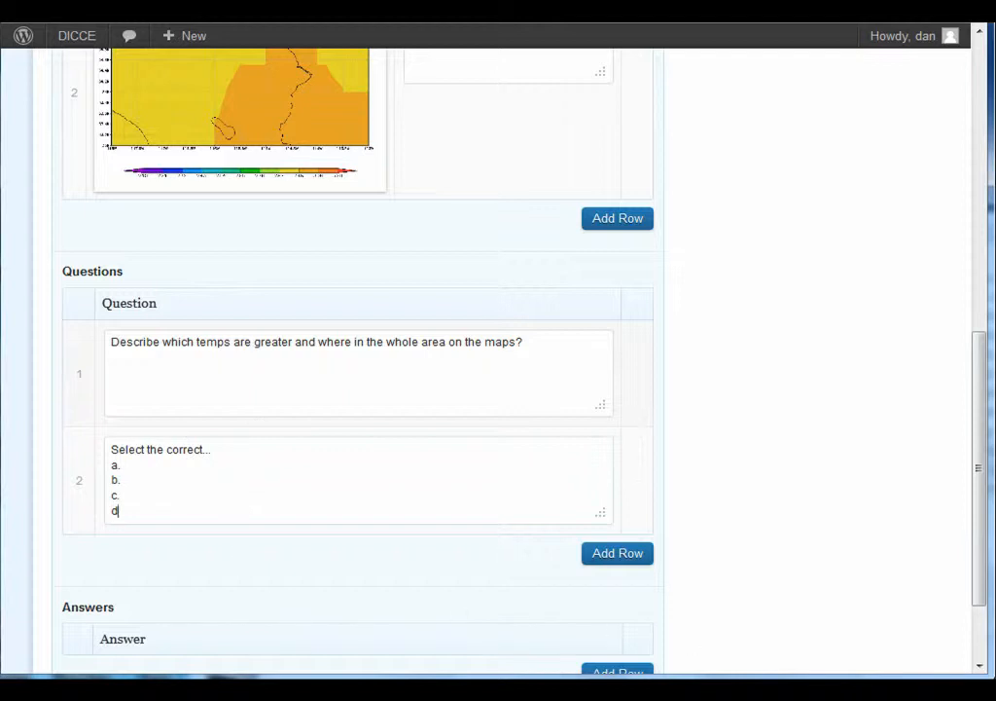
drag(982, 584, 981, 625)
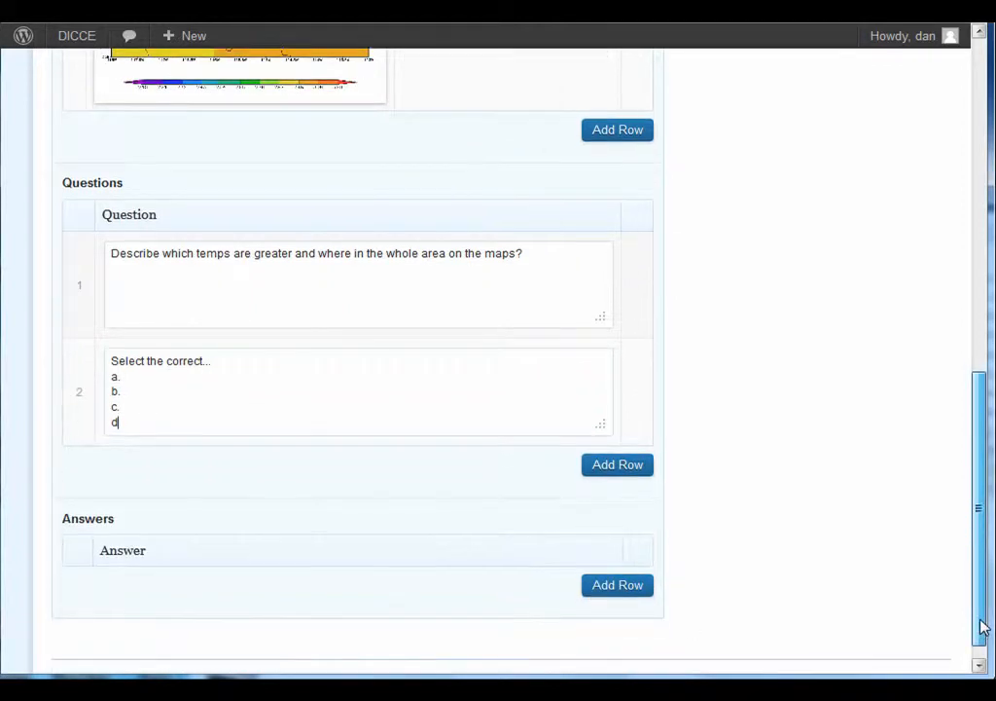
- Add a first answer row reading 'answer to q1 is ....'
click(619, 587)
click(246, 597)
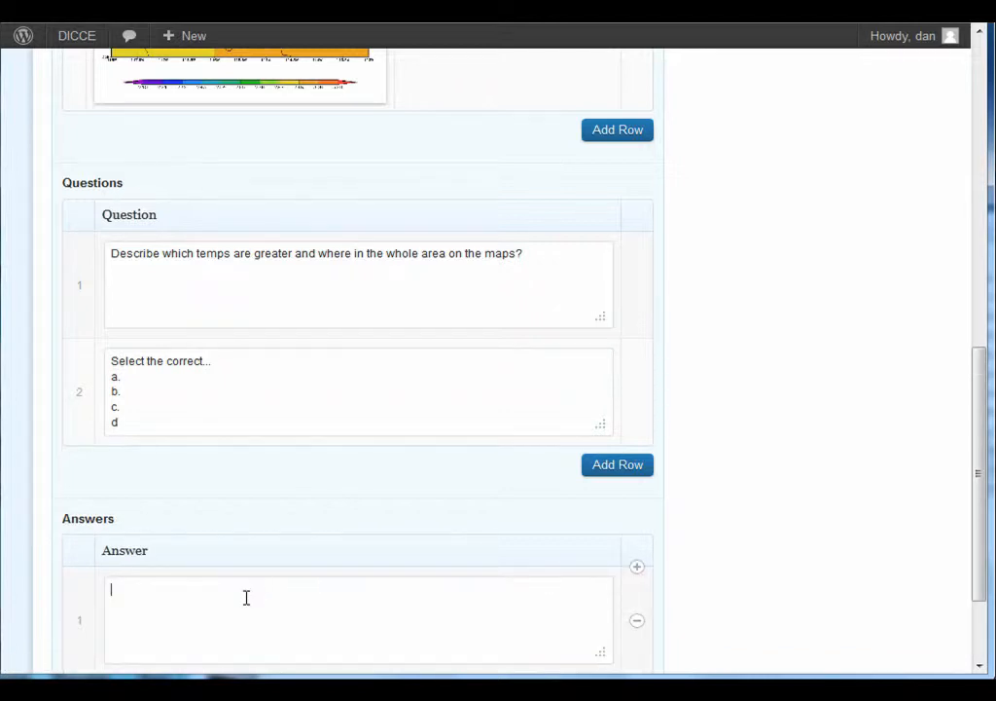
text(answer to q1 is )
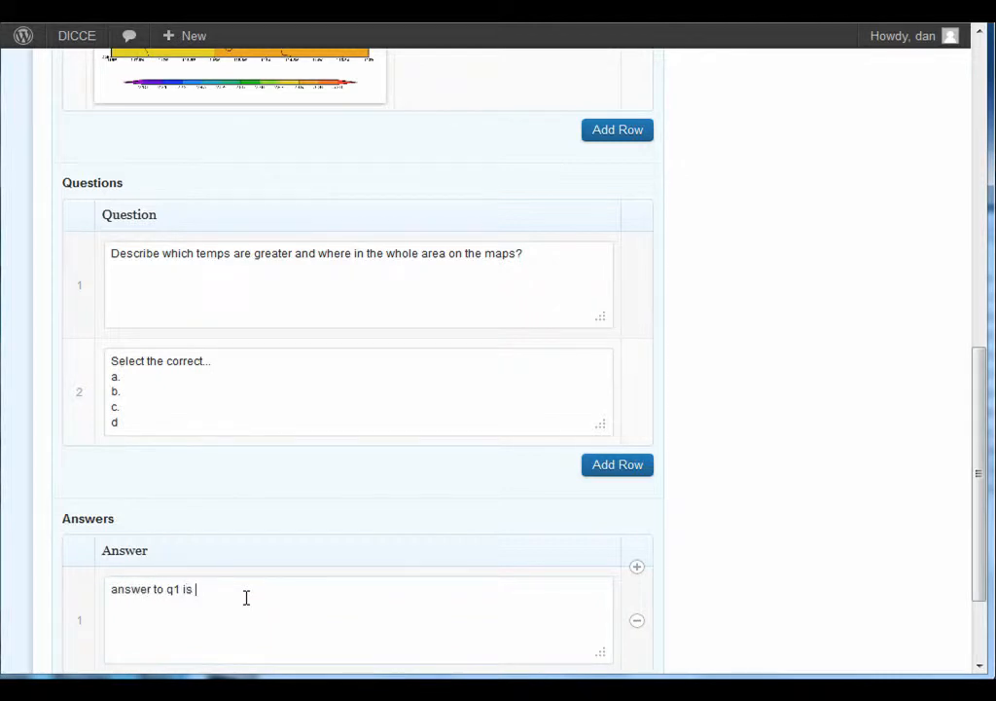
text(....)
drag(984, 590, 988, 647)
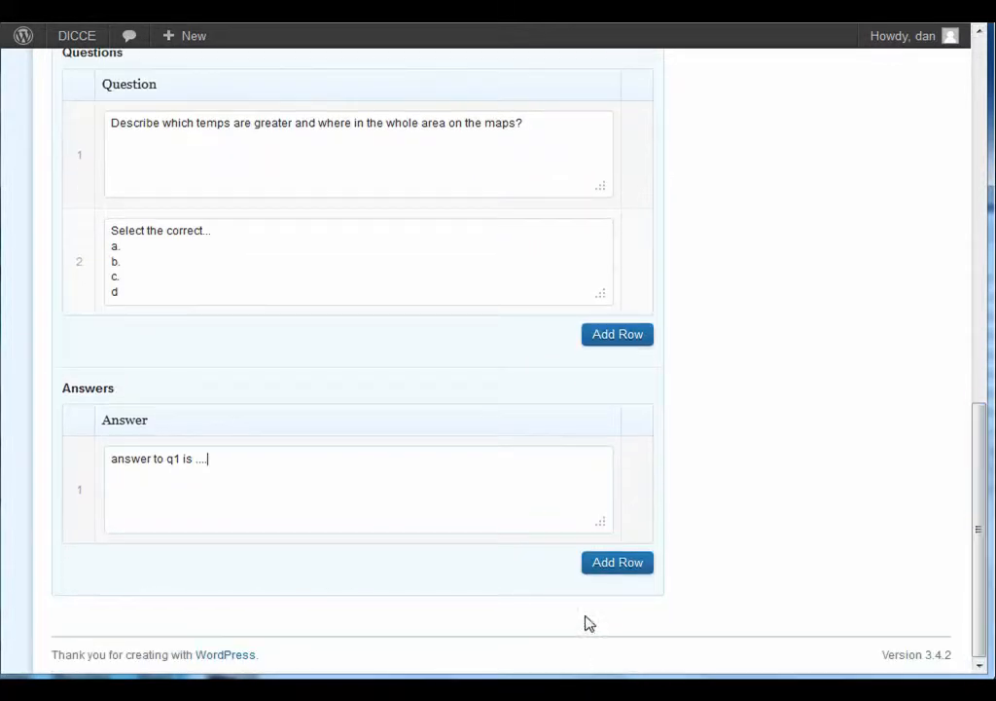
- Add a second answer 'answer to q2 is ....', save the draft, and view the activity
click(609, 563)
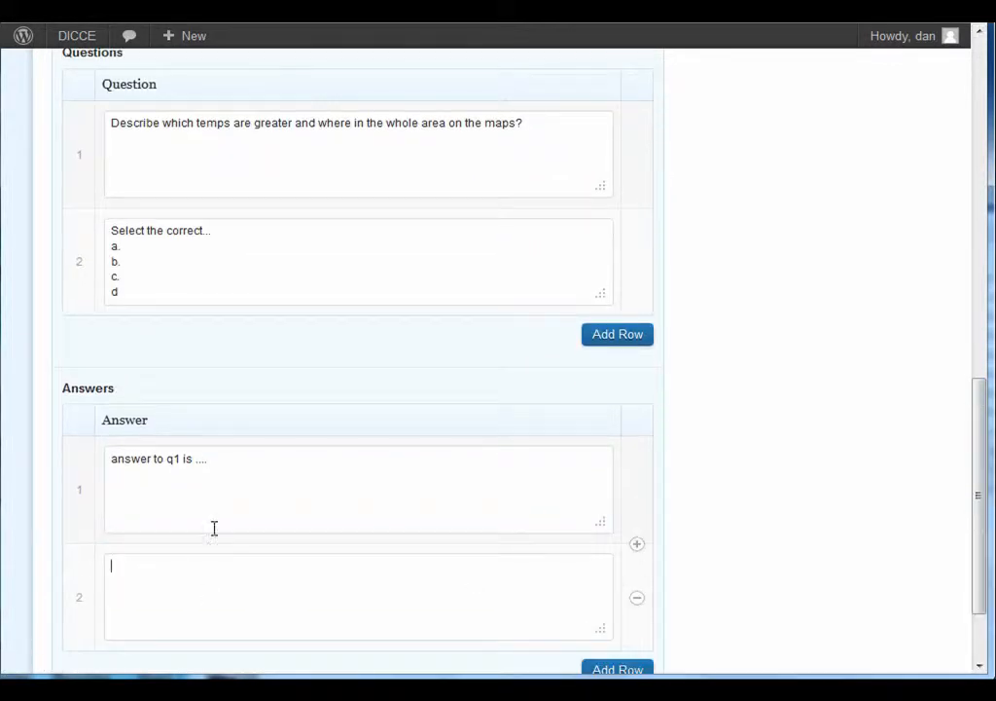
drag(218, 465, 98, 462)
key(ctrl+c)
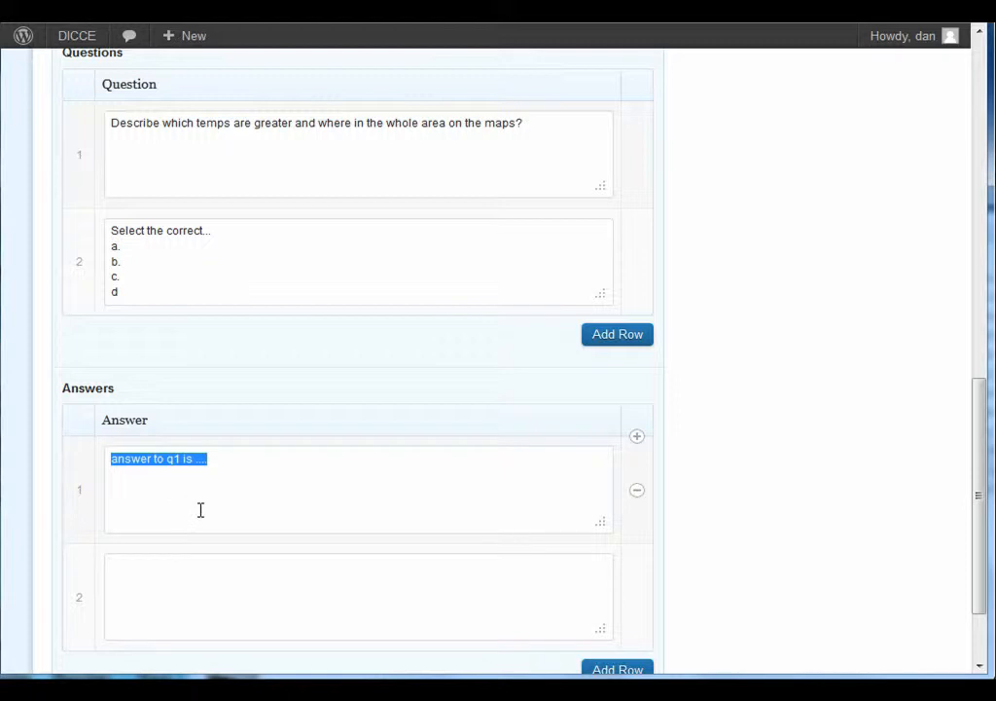
click(185, 583)
key(ctrl+v)
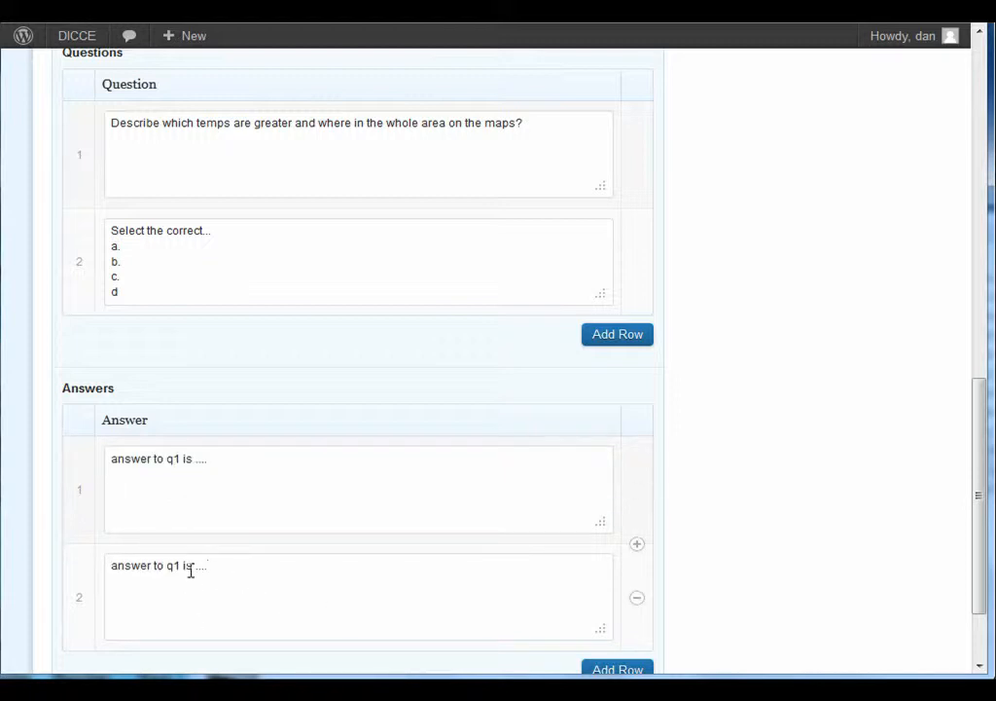
key(Left)
key(Left)
key(Left)
key(Left)
key(BackSpace)
text(2)
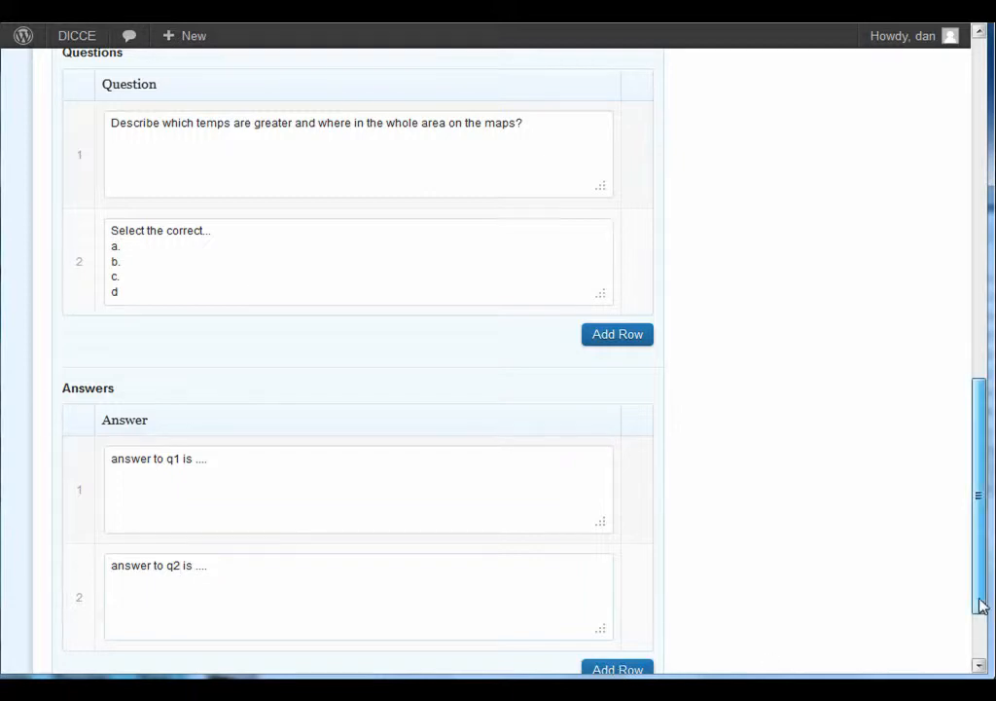
scroll(985, 600, down, 2)
scroll(963, 556, up, 15)
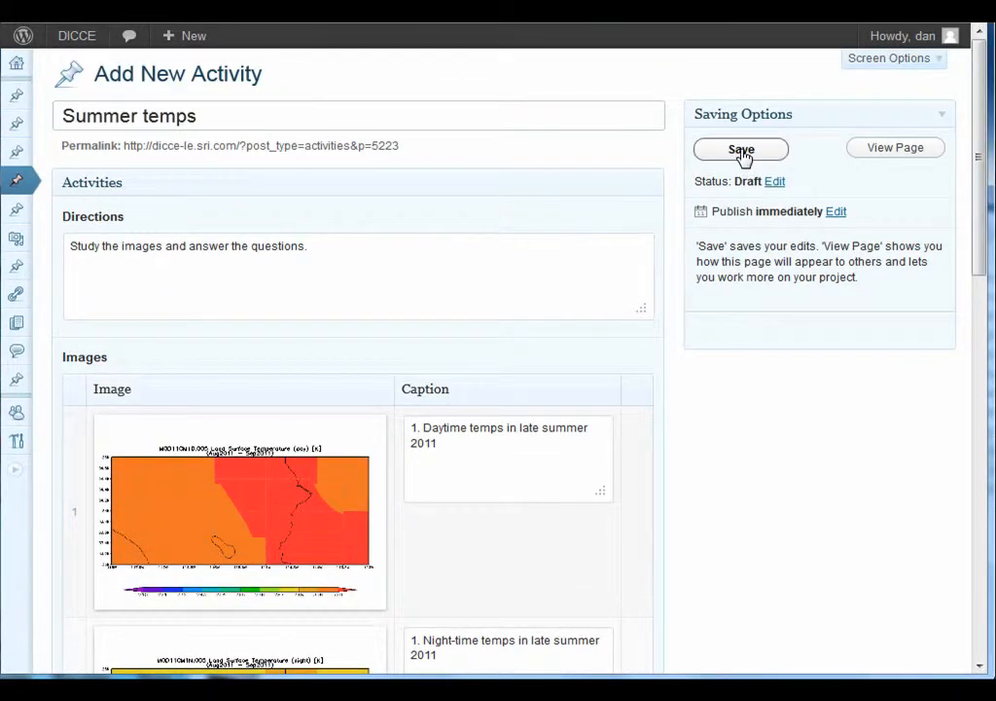
click(741, 151)
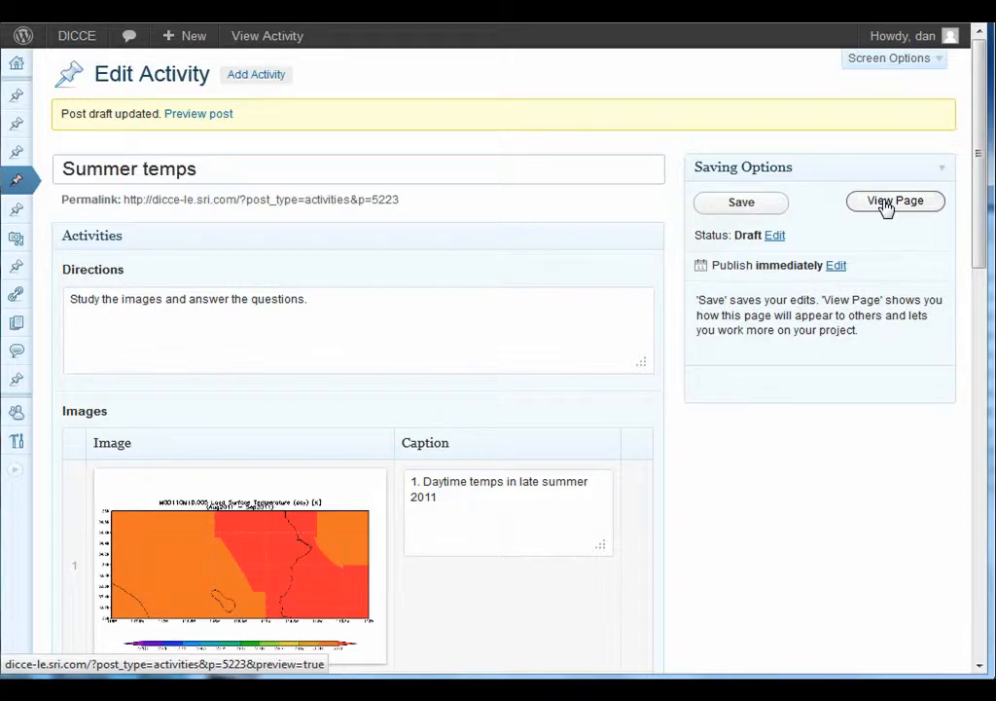
click(885, 202)
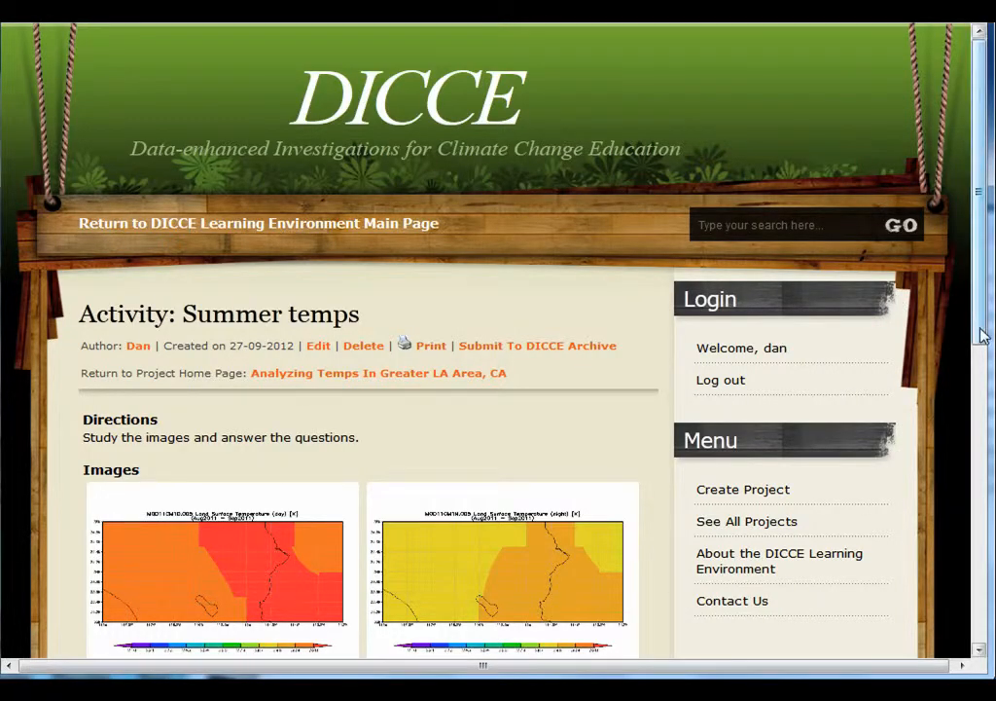
drag(980, 333, 979, 383)
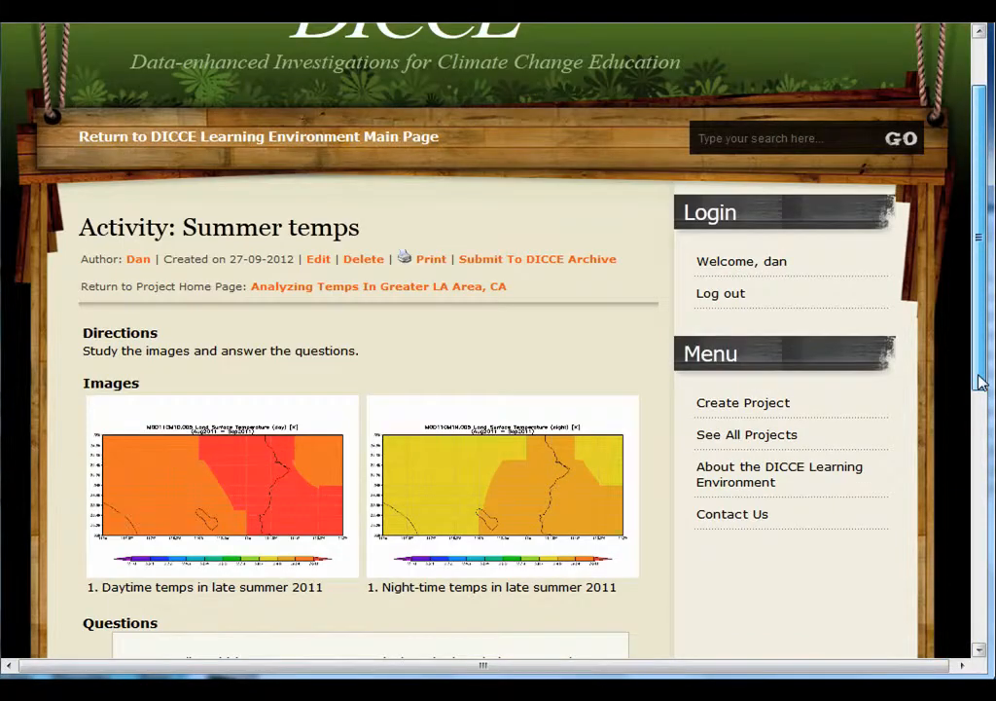
click(361, 289)
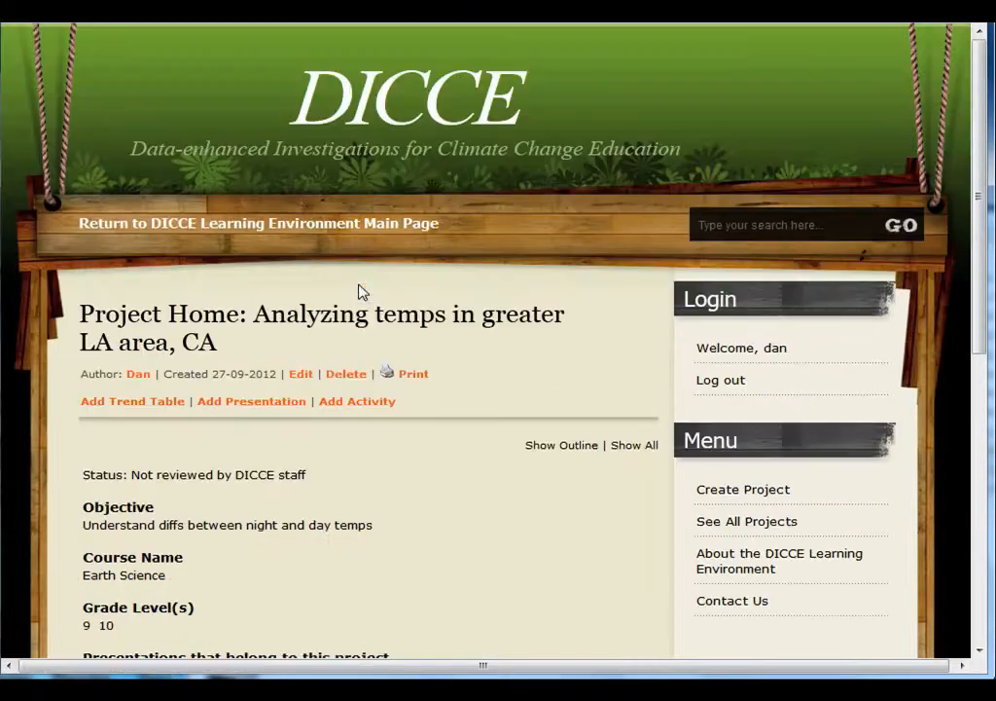
drag(976, 331, 389, 453)
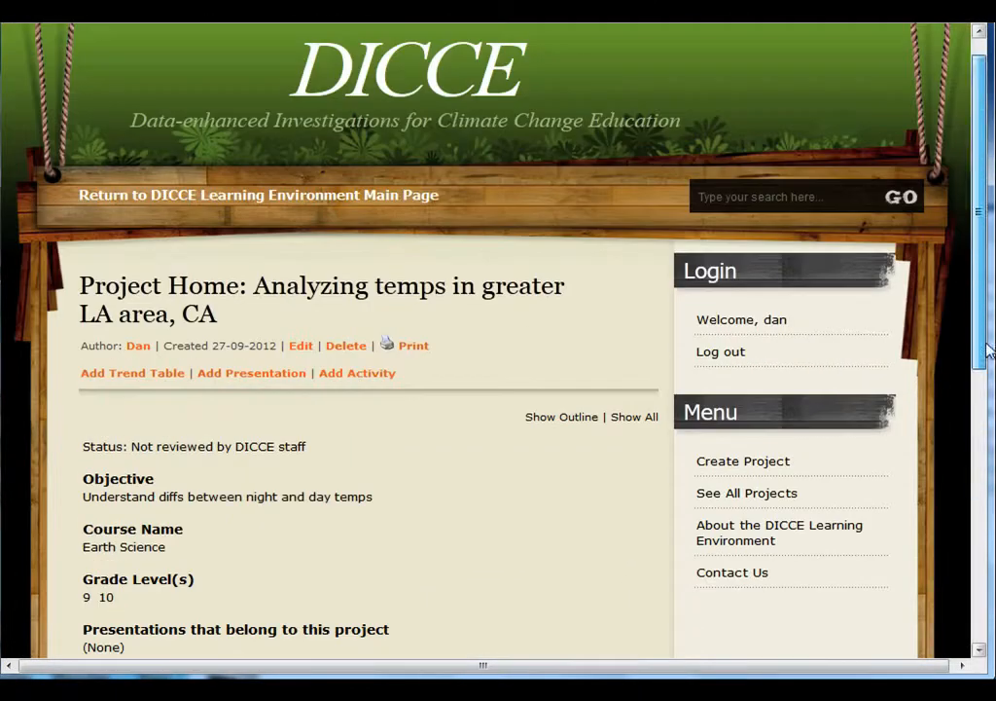
click(625, 422)
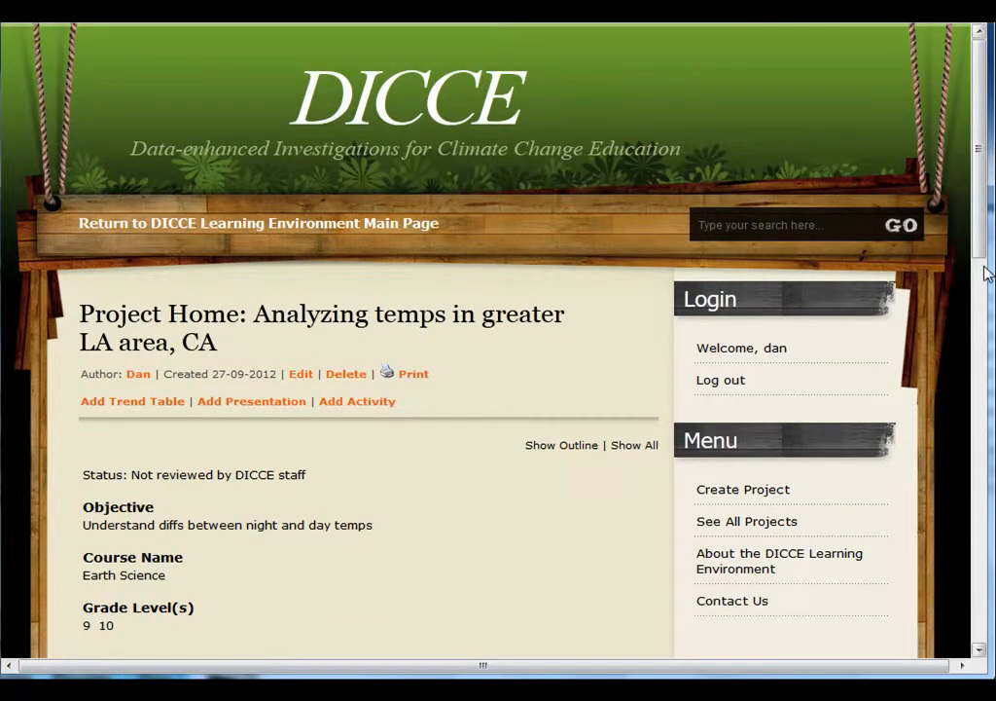
scroll(981, 268, down, 2)
scroll(981, 280, down, 3)
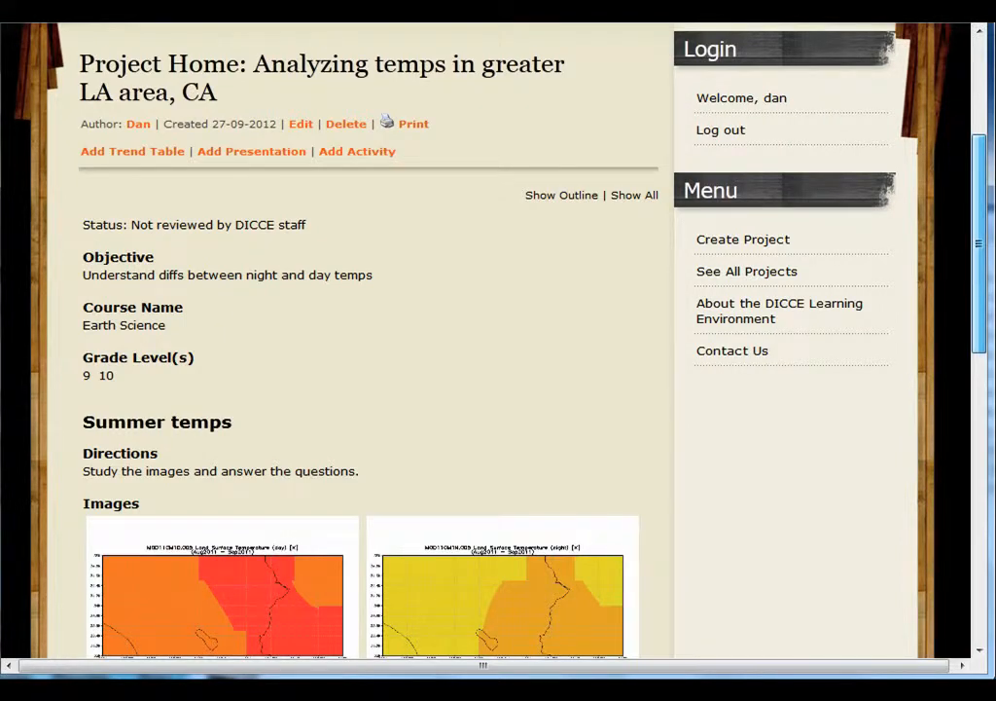
scroll(401, 340, down, 1)
scroll(498, 340, down, 5)
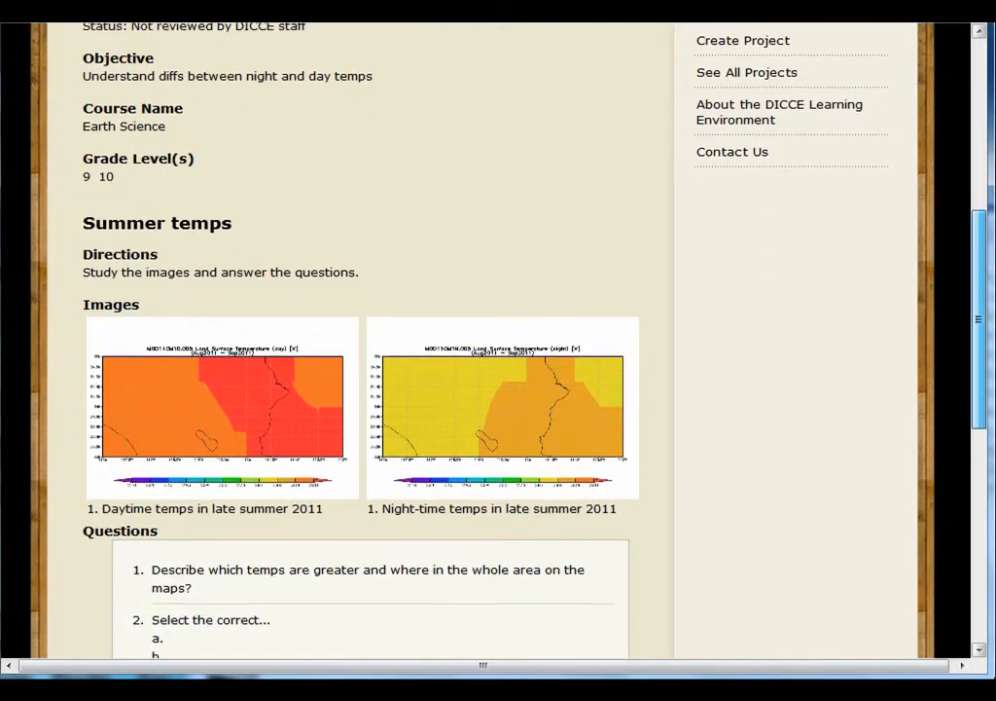
scroll(498, 341, down, 6)
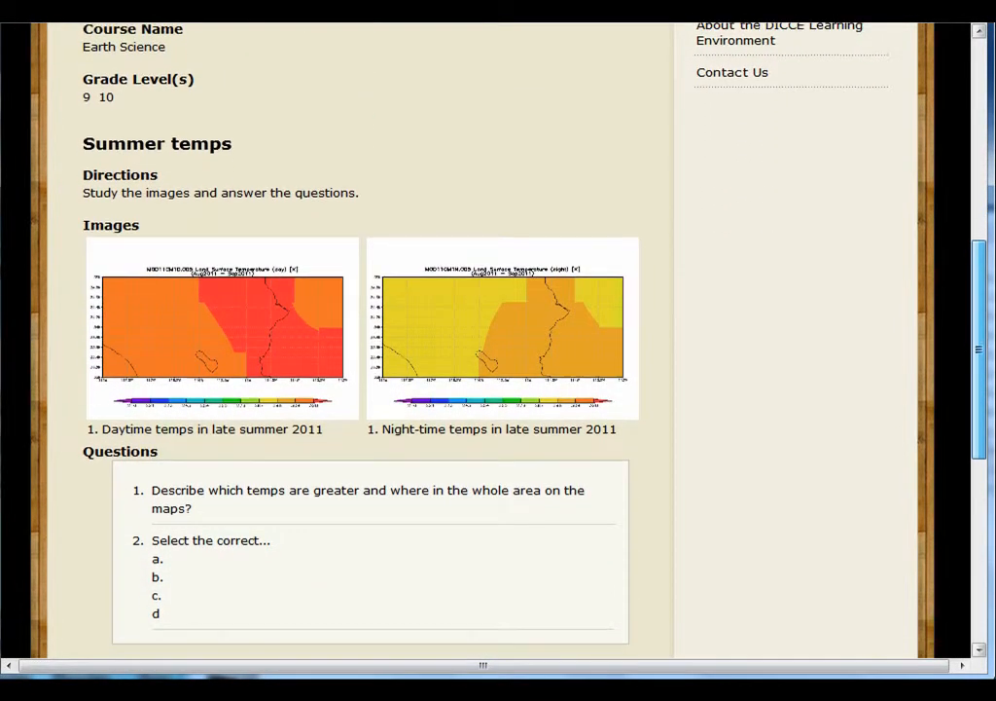
scroll(498, 340, down, 4)
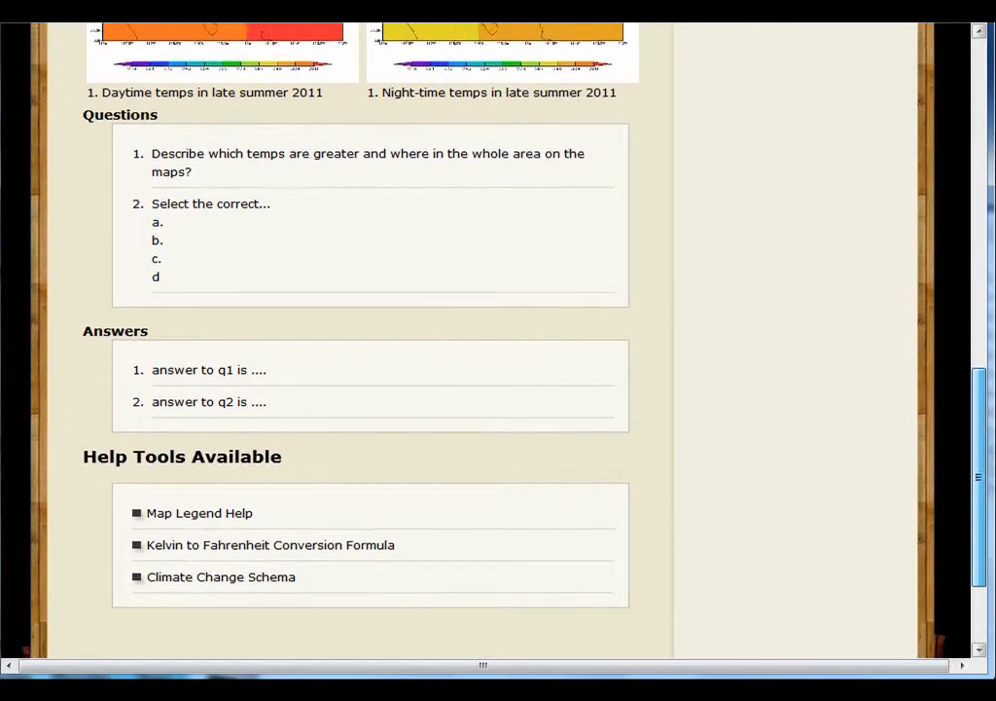
scroll(498, 340, down, 1)
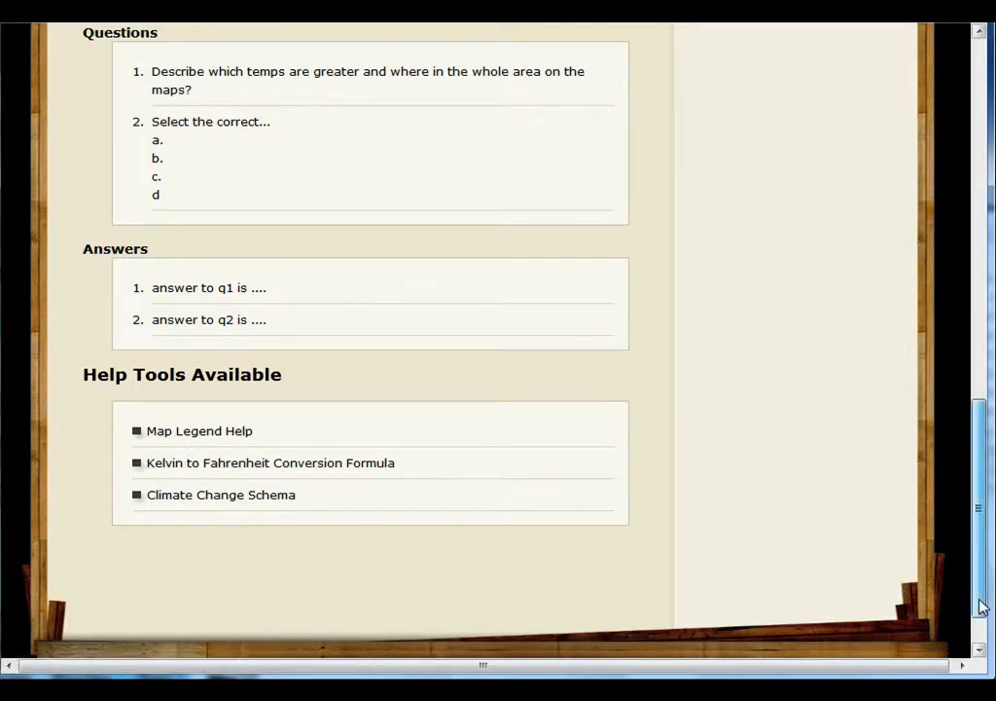
drag(981, 606, 941, 263)
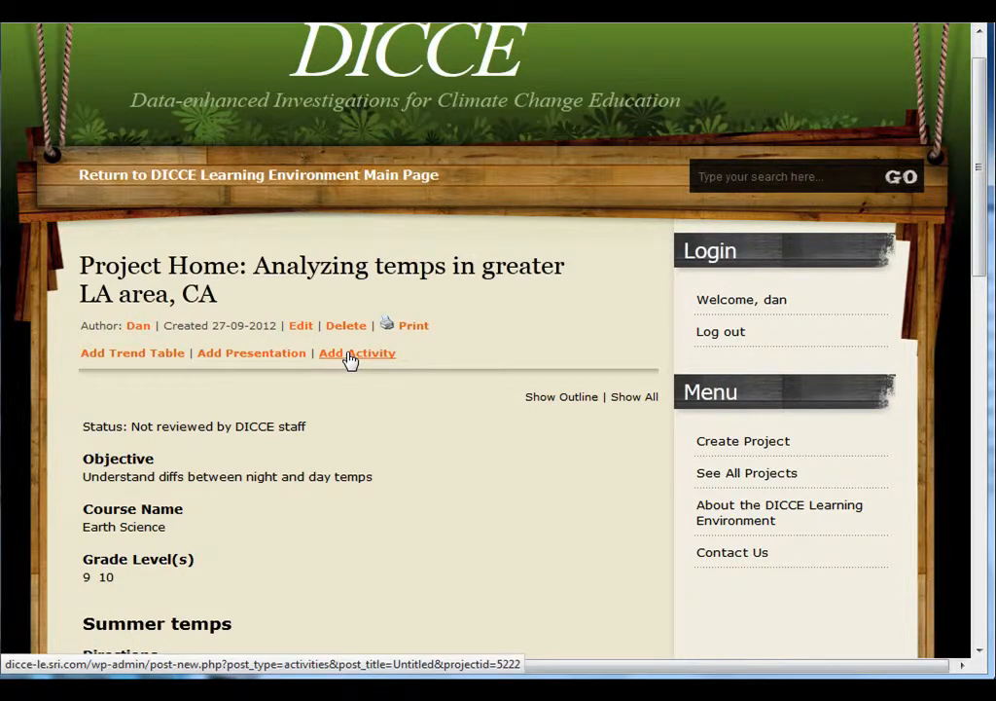
- Open the project's printer-friendly Teacher Version and scroll through the printout and back up
click(414, 331)
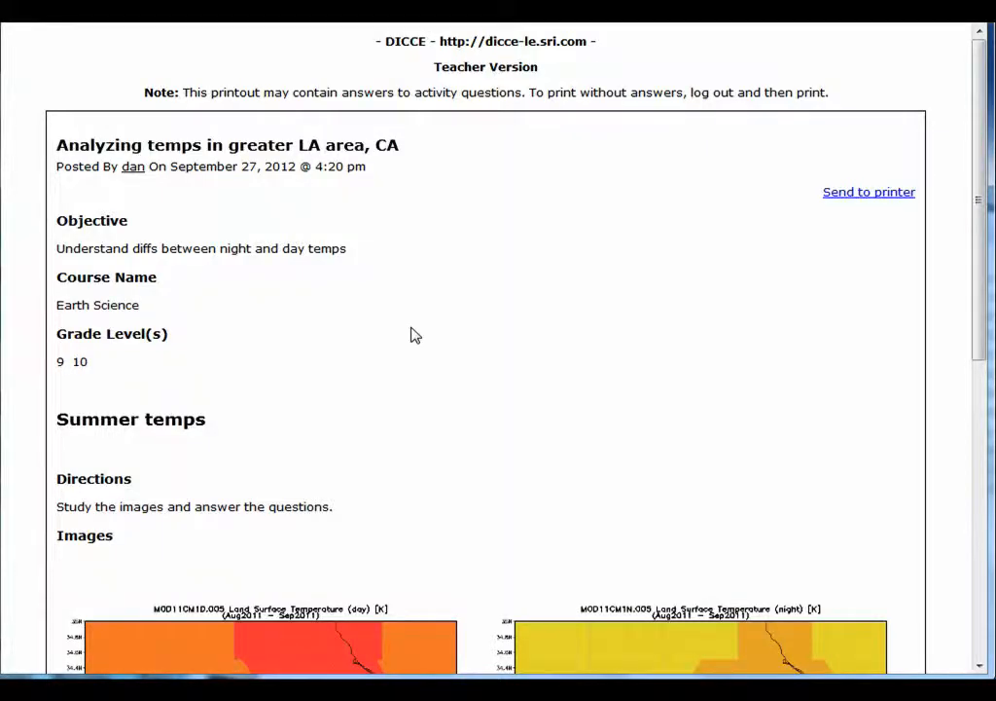
drag(979, 278, 990, 601)
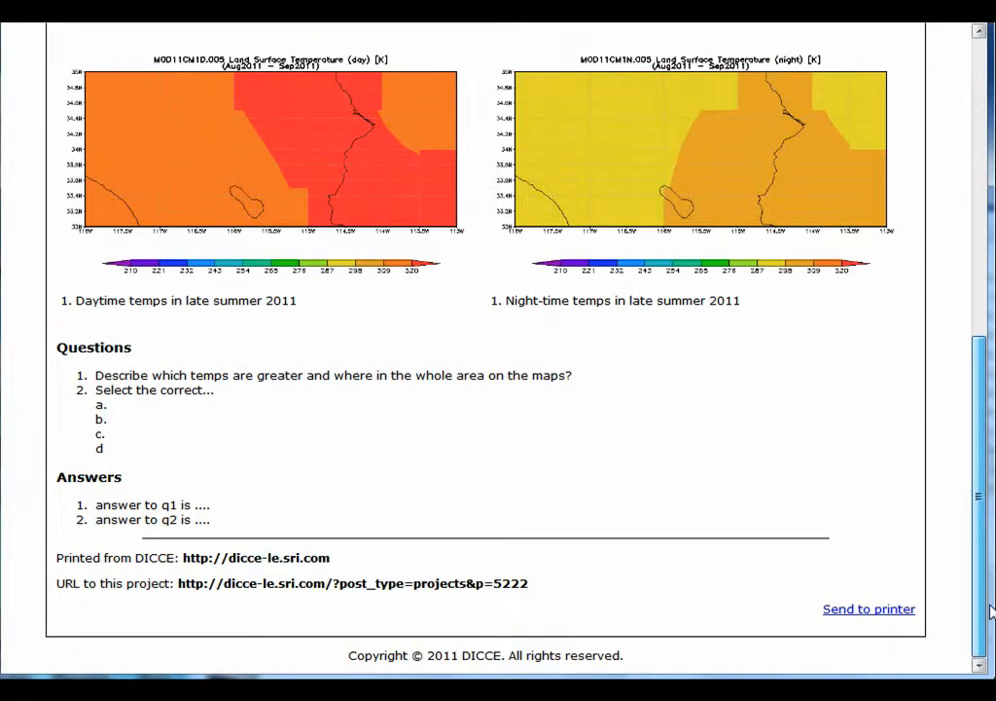
drag(982, 631, 958, 289)
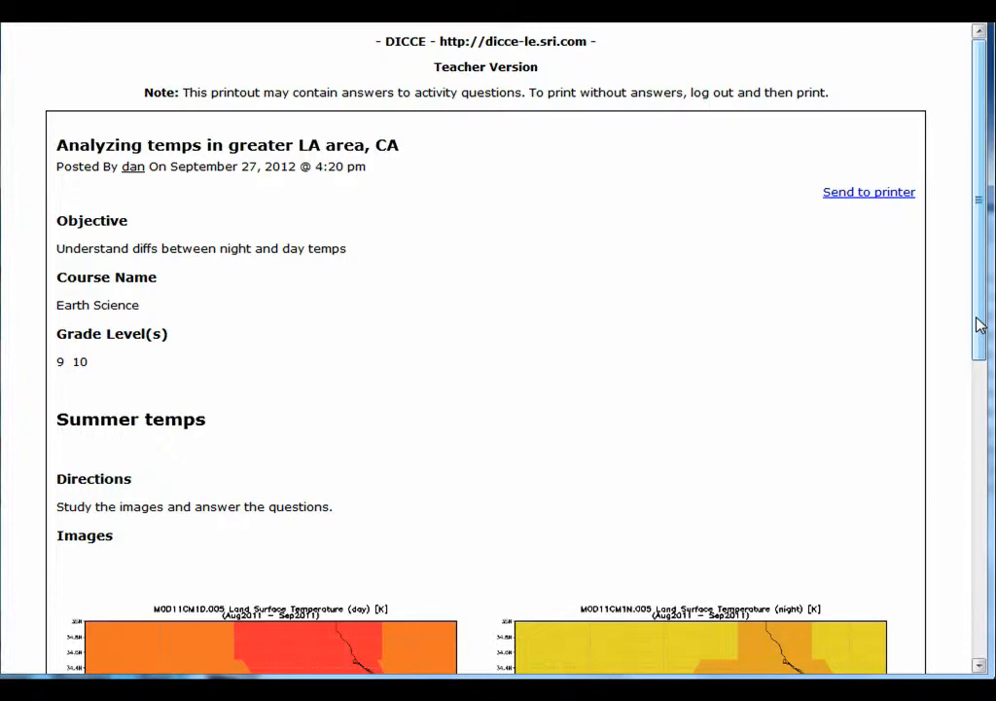
drag(980, 326, 966, 632)
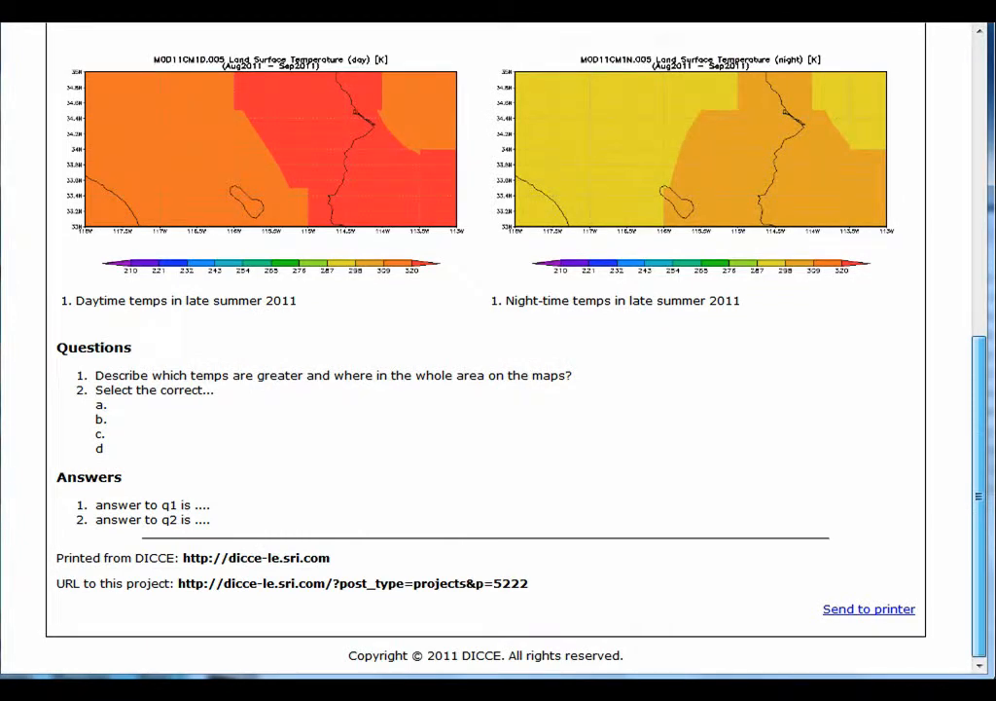
drag(979, 481, 970, 182)
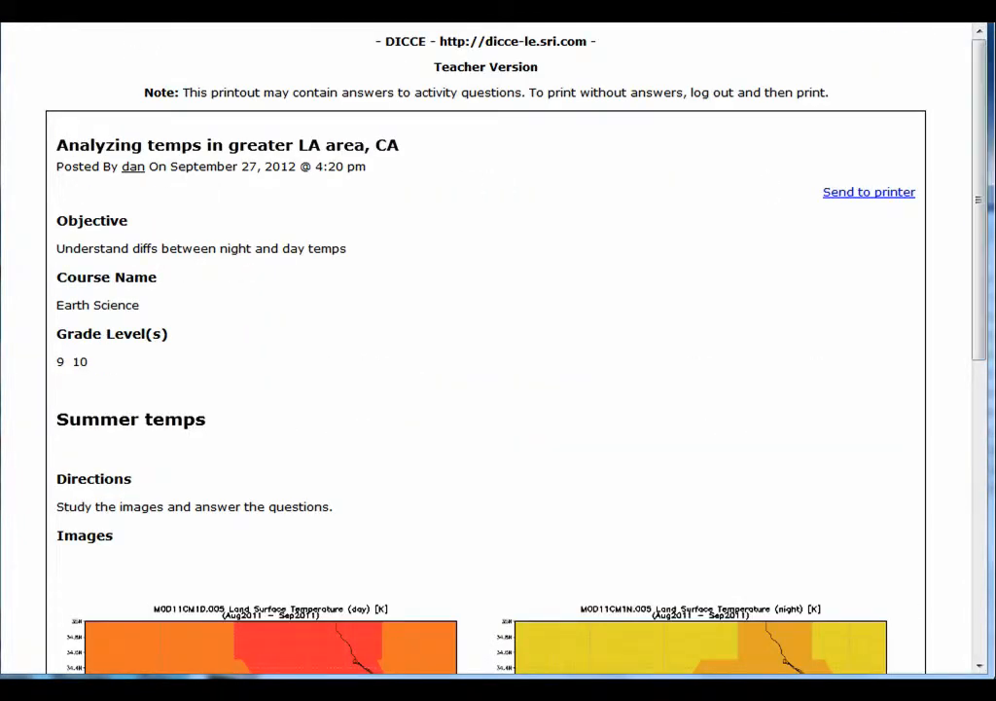
- Print the Teacher Version to Adobe PDF, accepting the suggested file name and folder
click(853, 196)
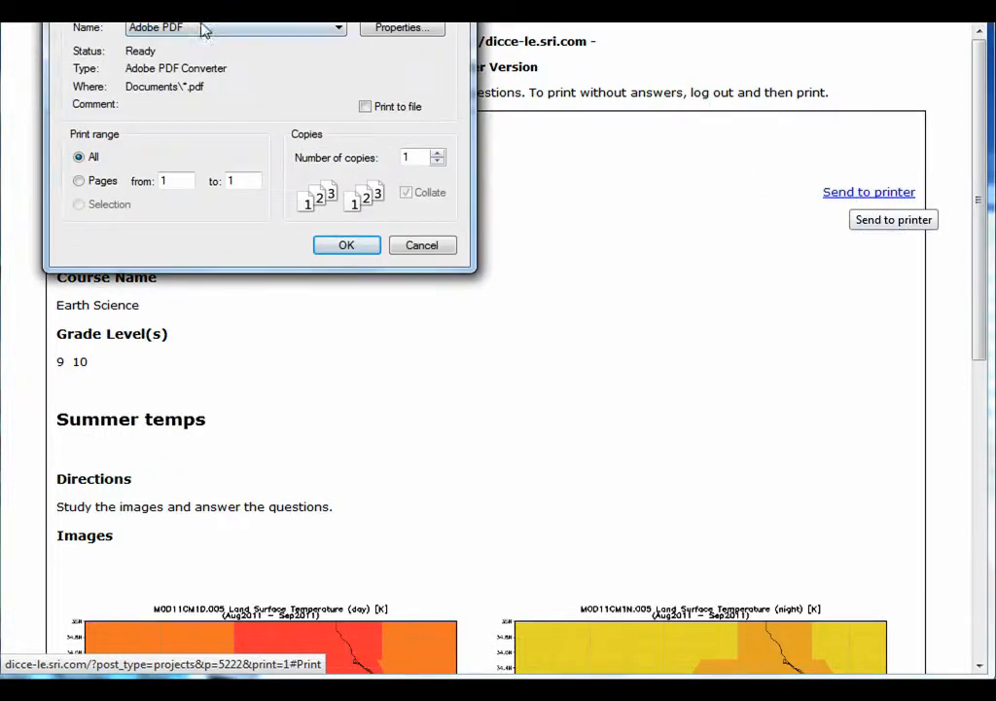
click(348, 246)
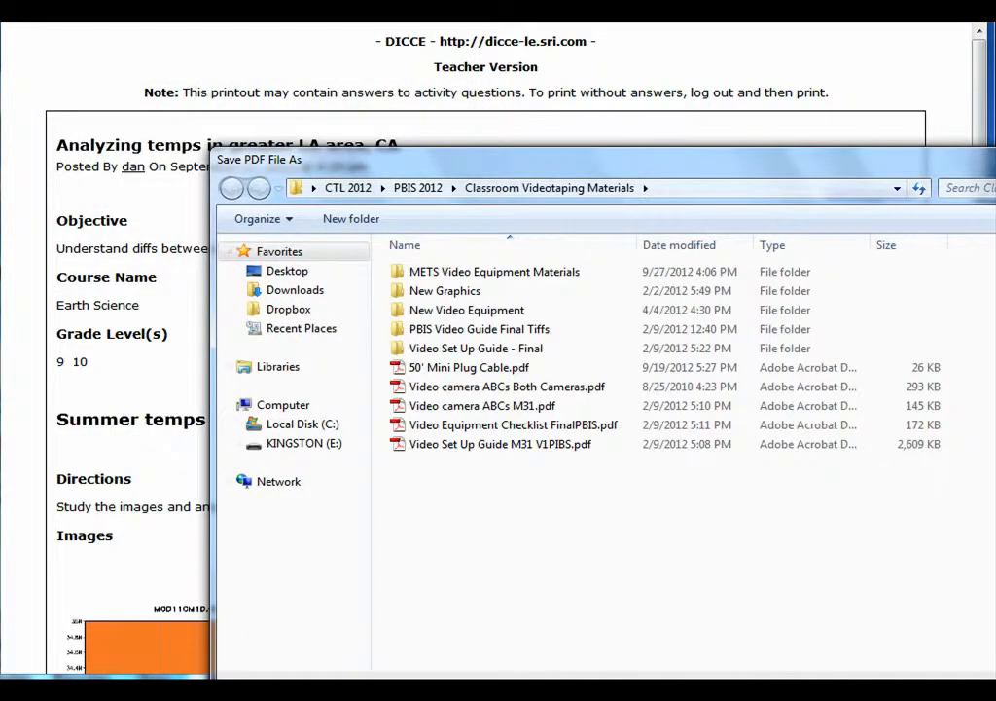
key(Return)
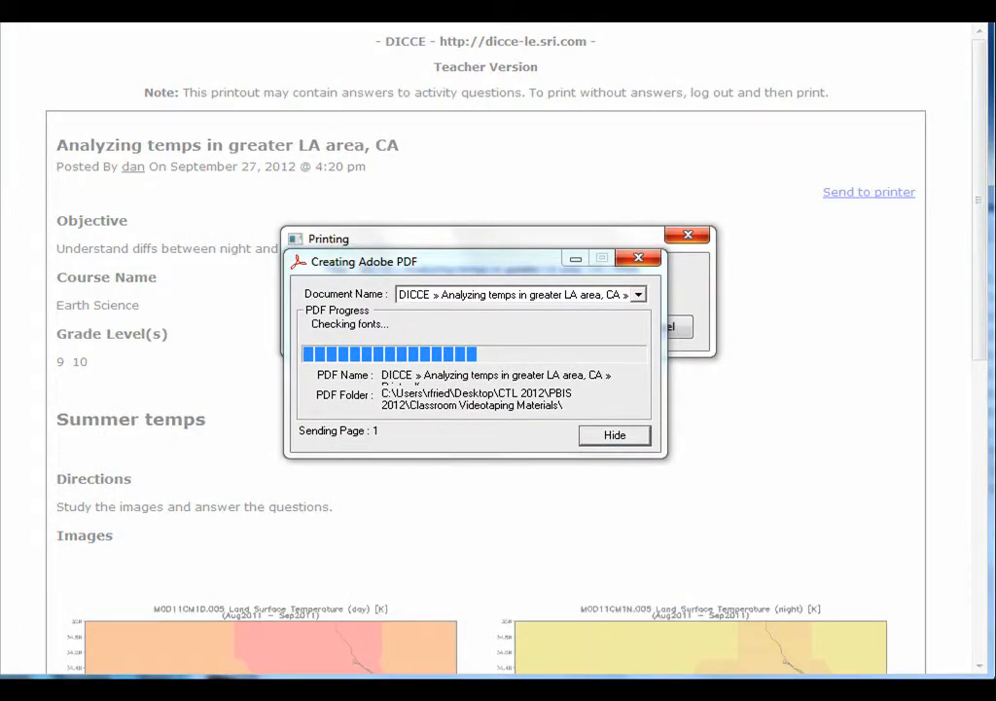
click(610, 440)
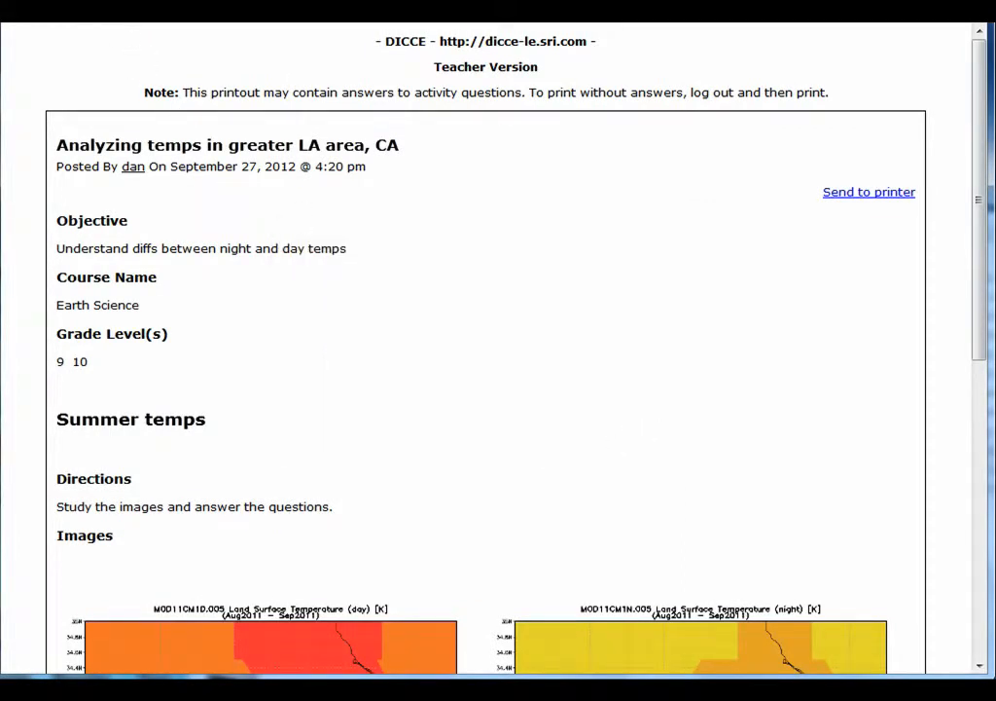
- Go back to the project home page and start a new Untitled presentation, placing the cursor in Overview
click(17, 6)
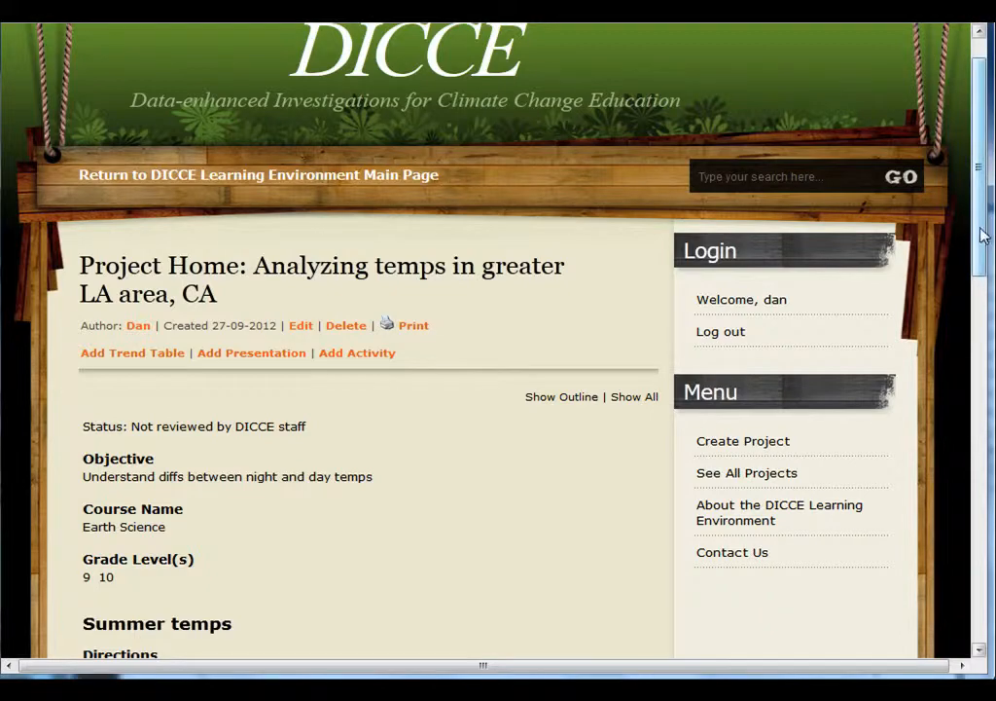
drag(983, 234, 927, 285)
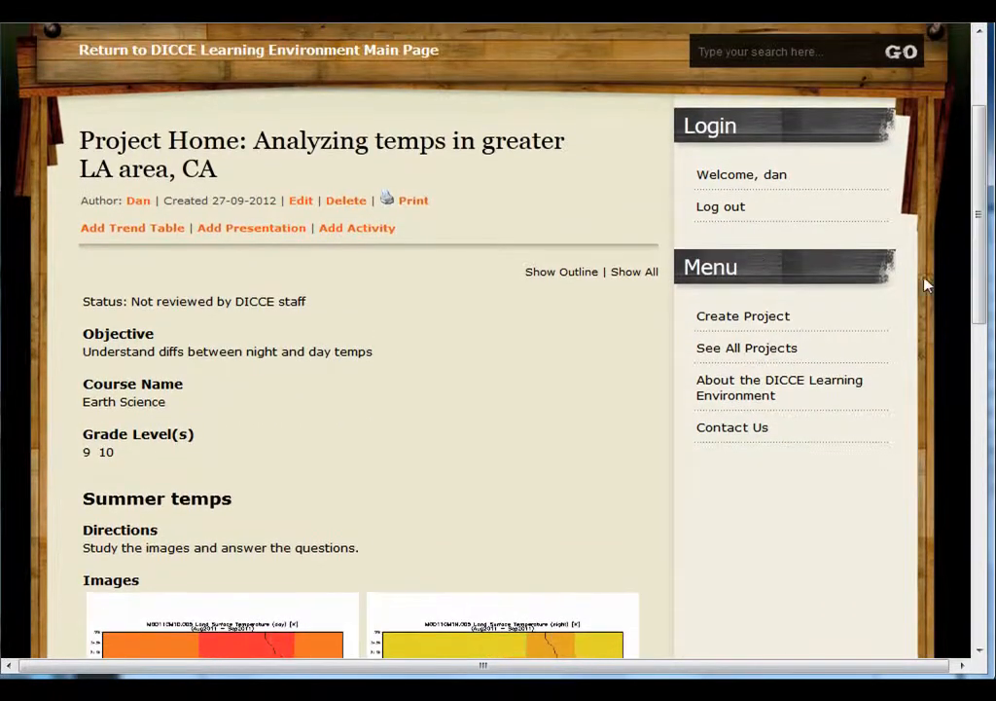
click(212, 236)
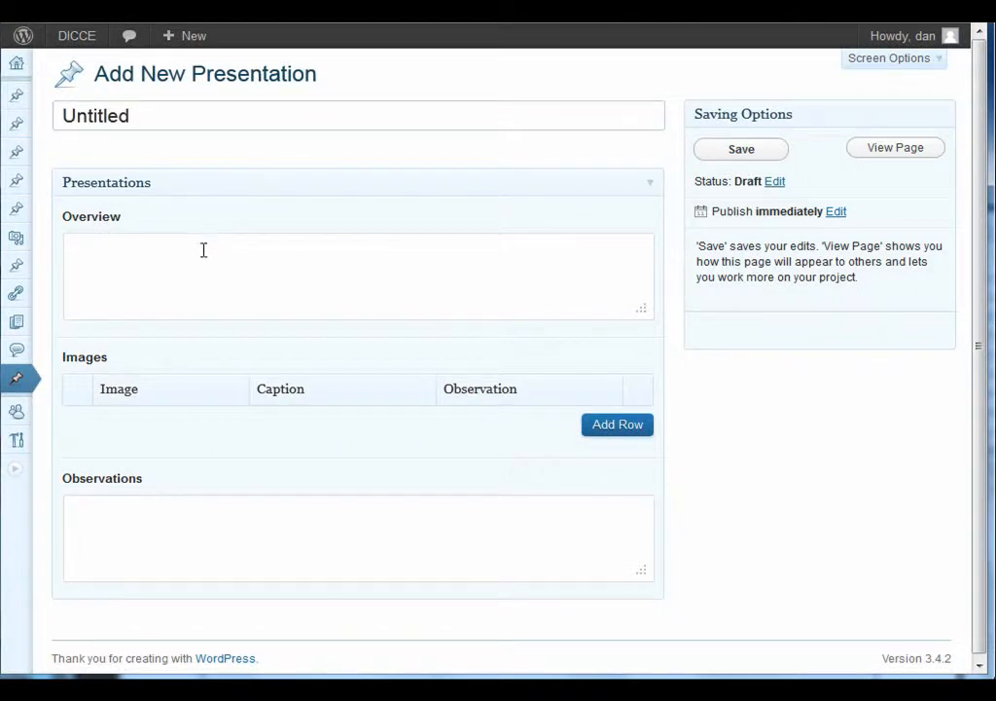
click(203, 249)
- Upload Co2 in Europe Jan 2011.jpg into image row 1 and click into its Observations area
click(621, 427)
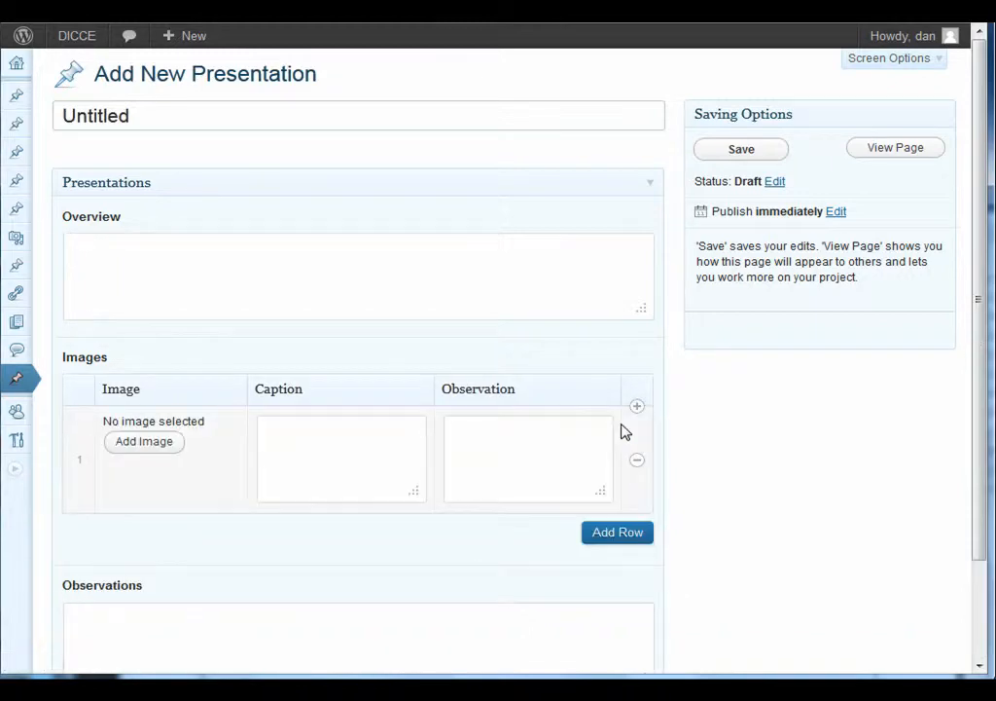
click(136, 445)
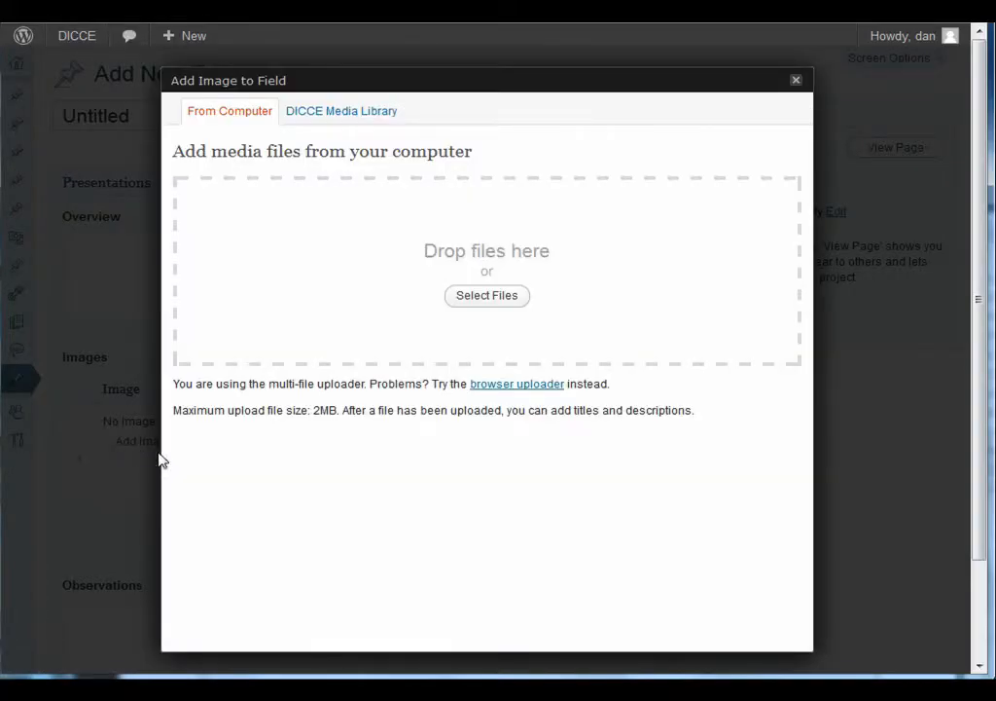
click(463, 295)
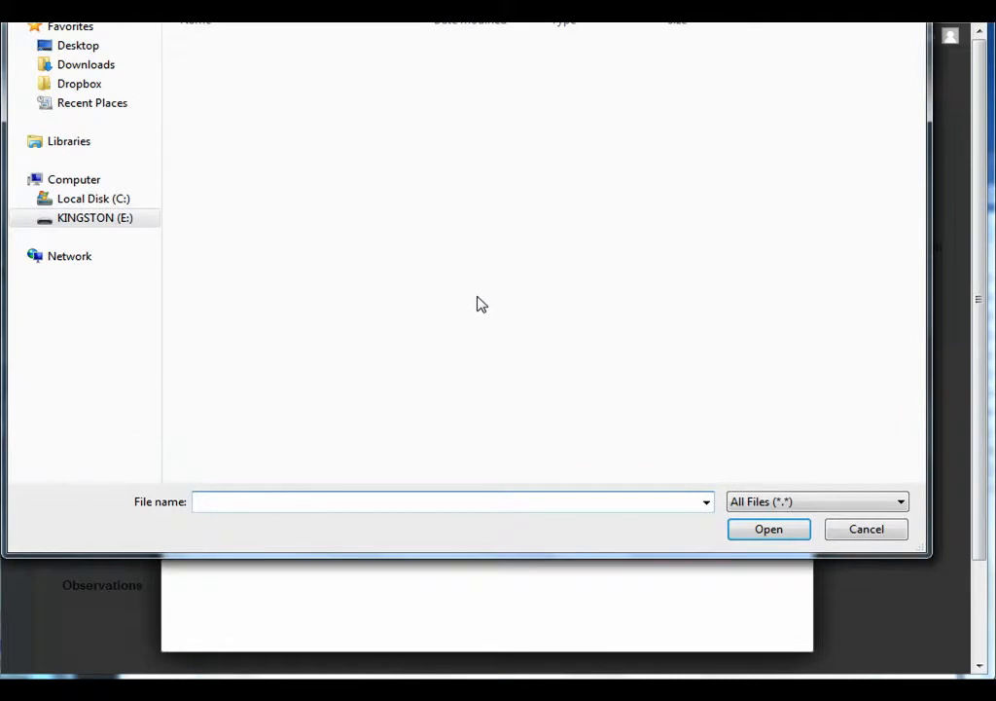
click(249, 49)
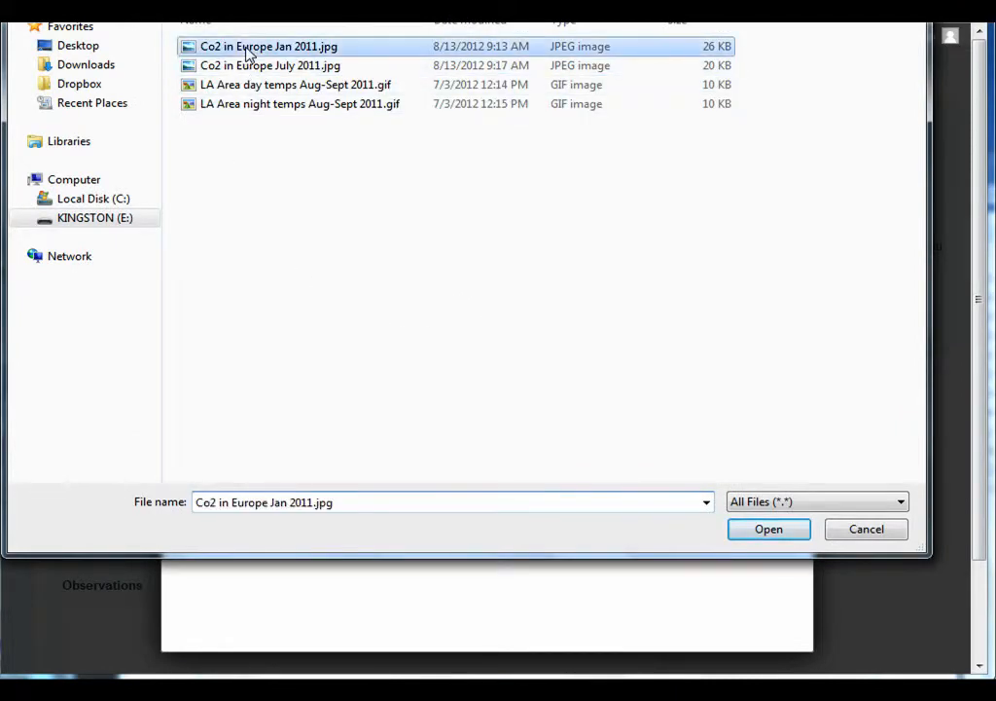
click(767, 529)
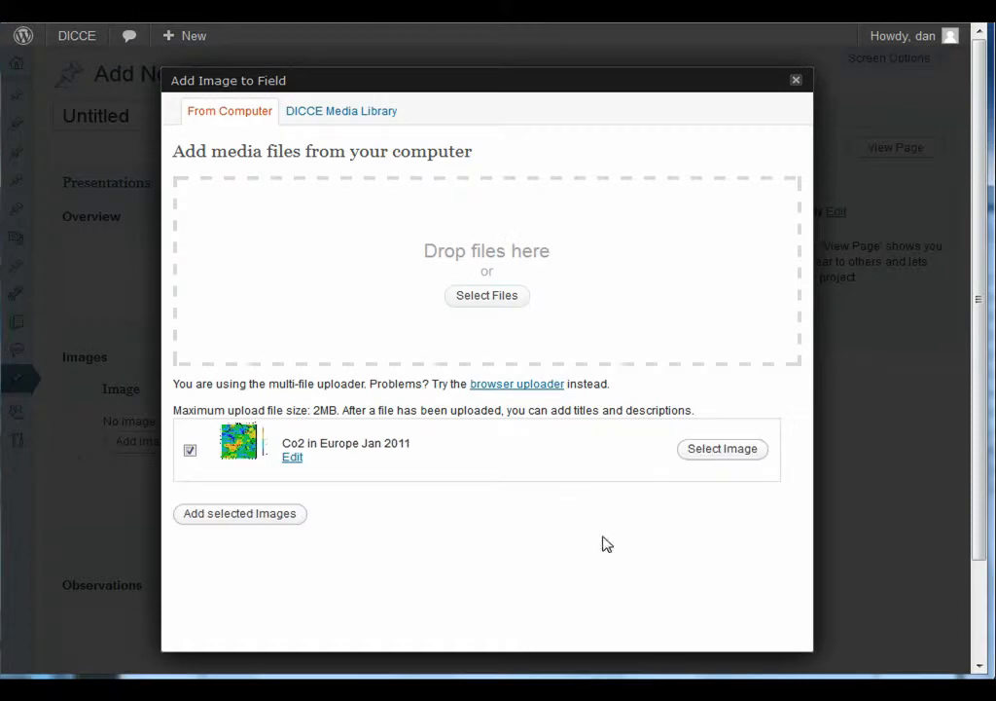
click(241, 515)
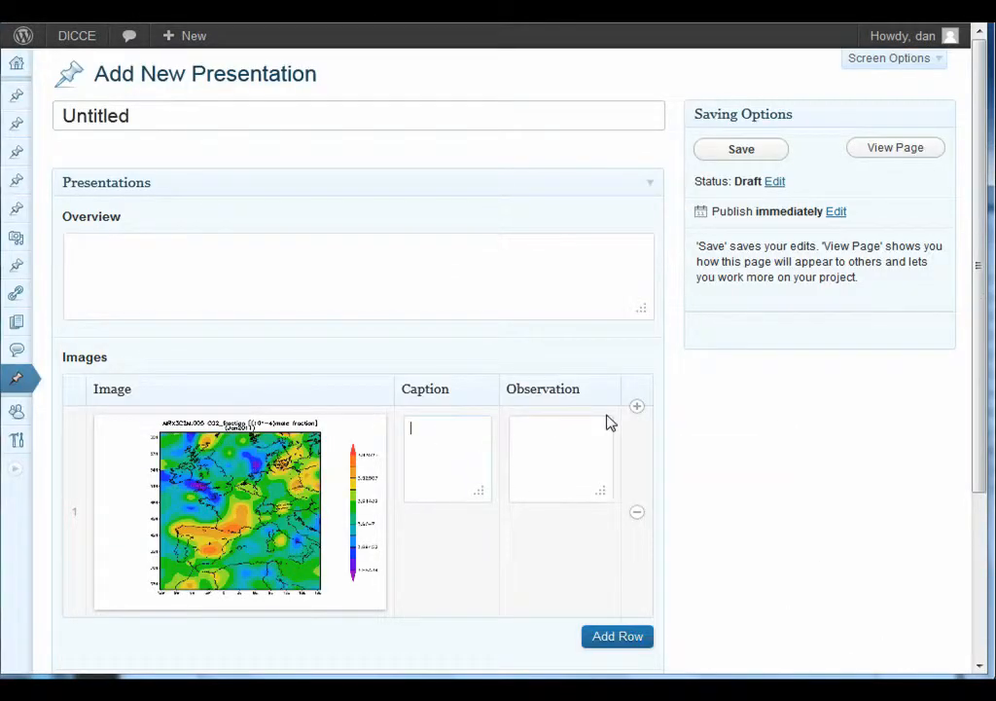
click(584, 478)
drag(981, 484, 972, 663)
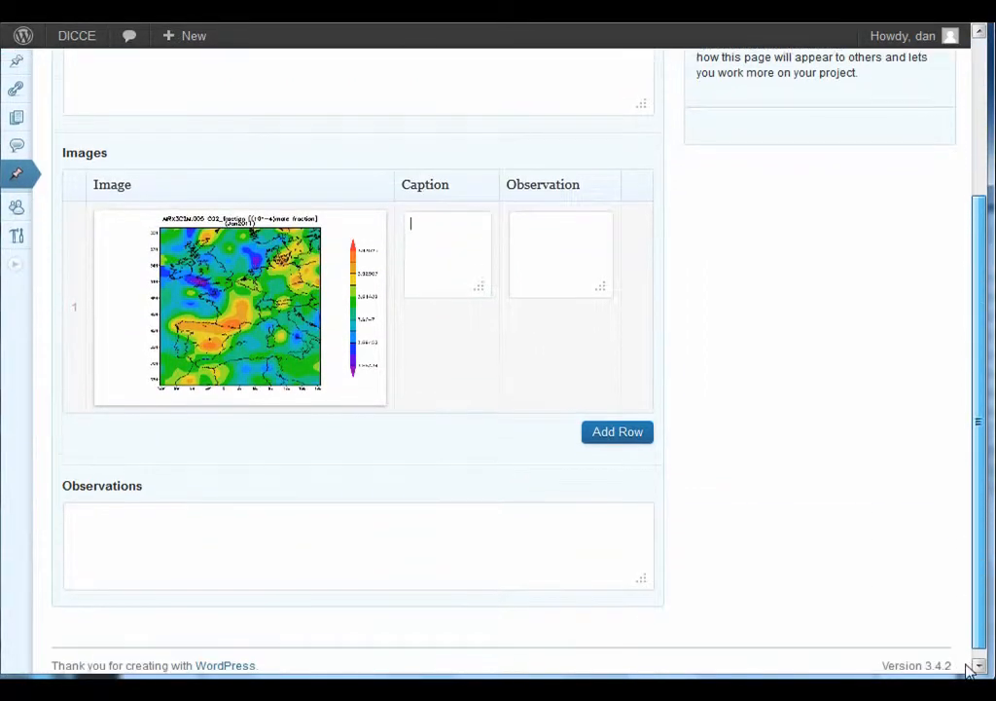
click(132, 513)
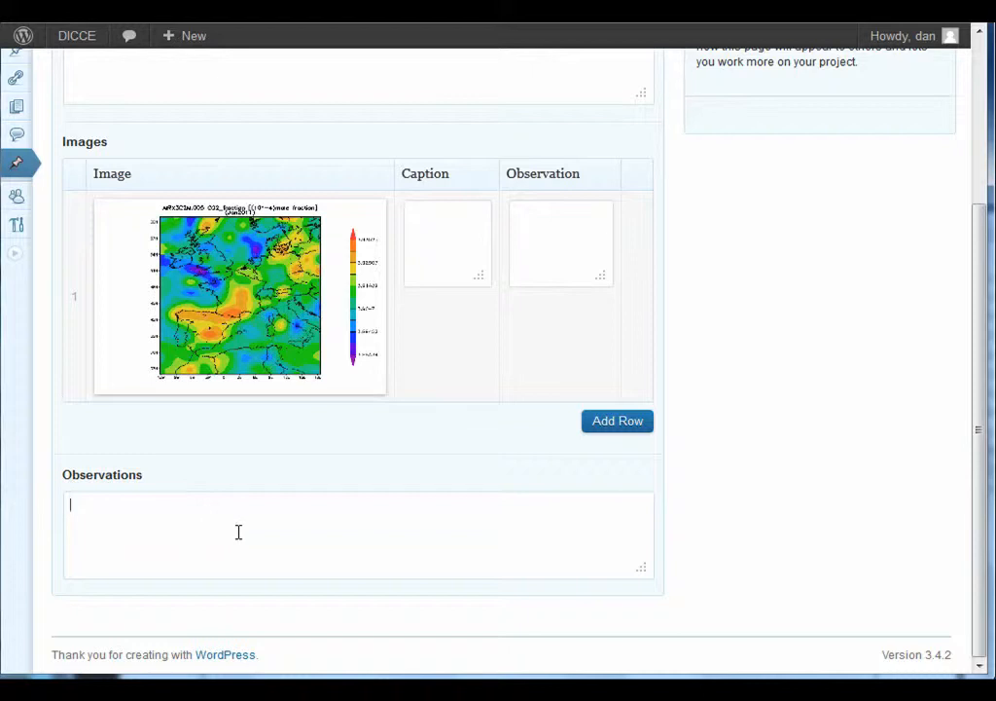
click(142, 504)
drag(980, 532, 957, 508)
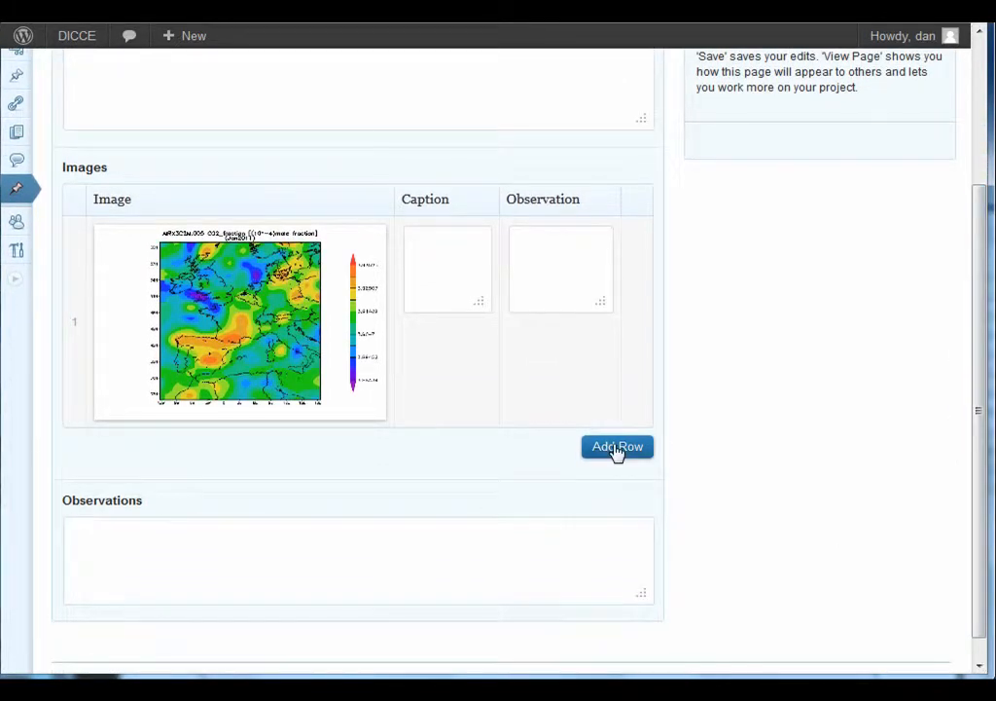
- Add image row 2 holding the EuropeSnowDepthJan2012 map from the media library
click(617, 448)
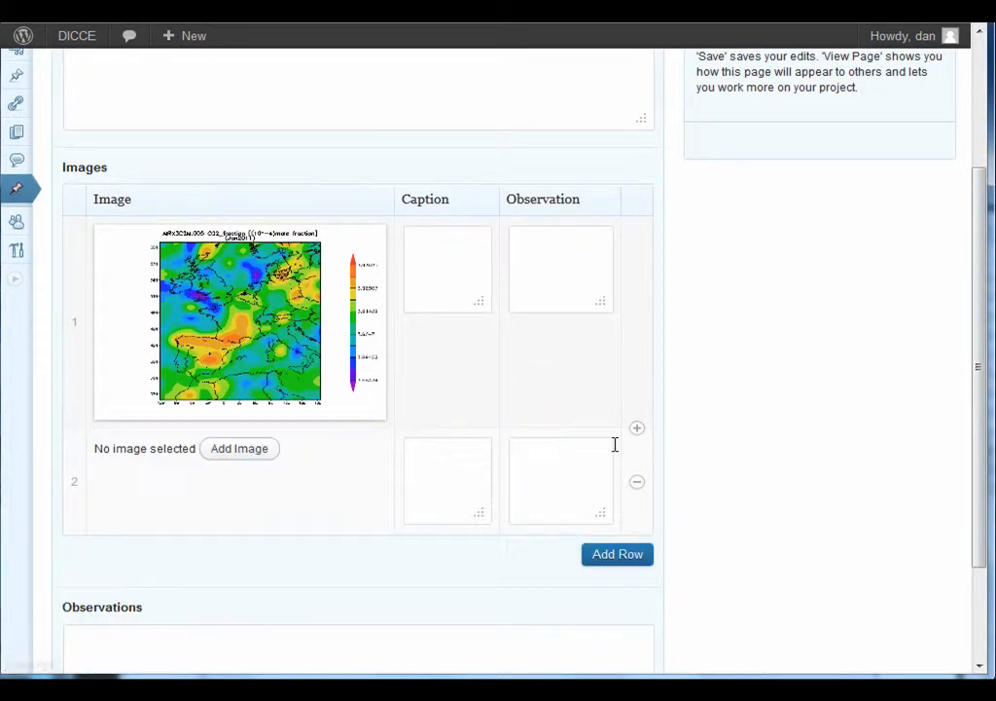
click(239, 449)
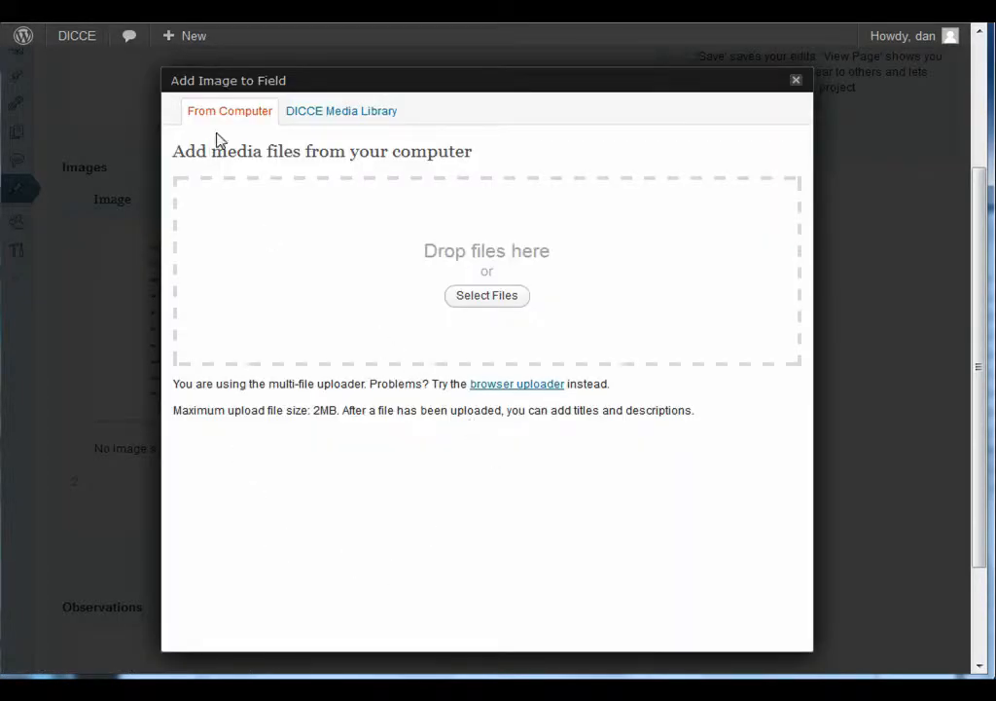
click(373, 114)
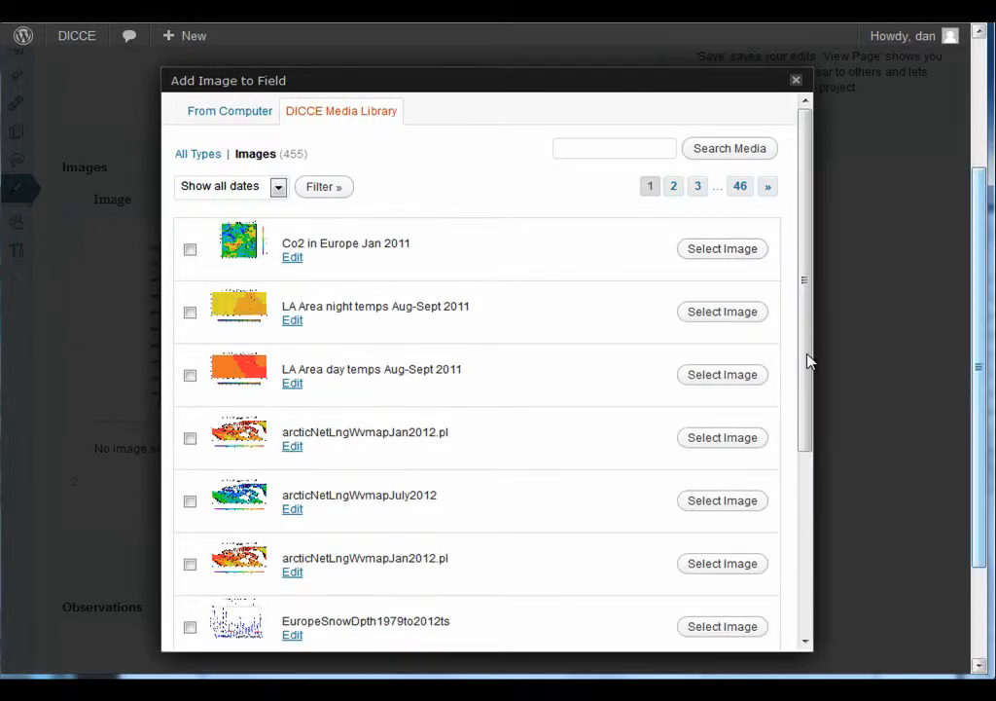
drag(806, 360, 742, 266)
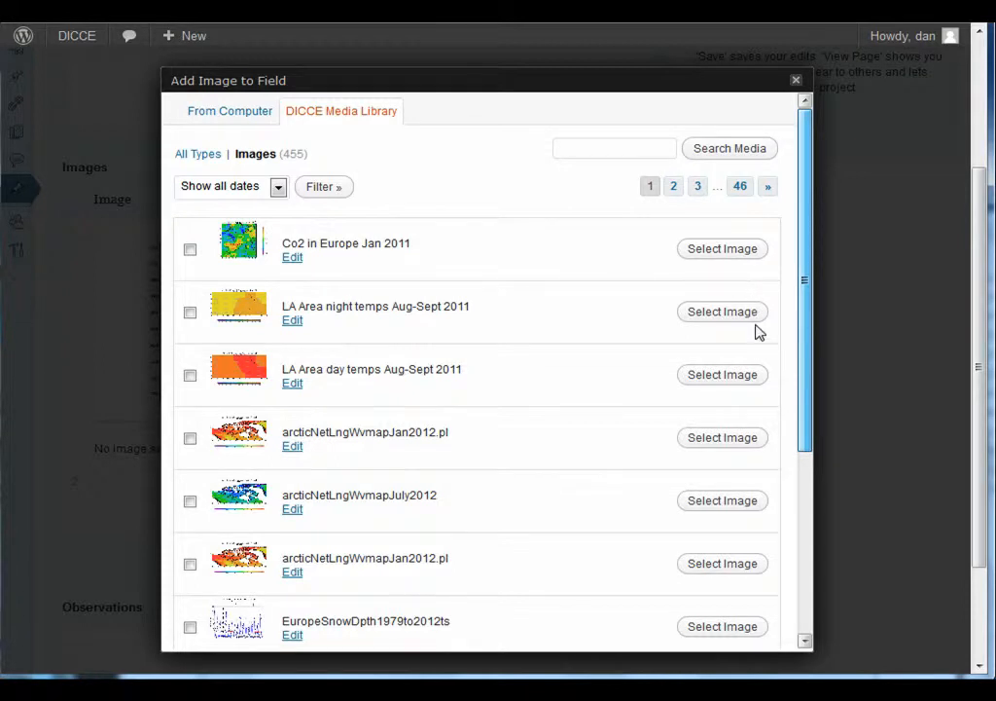
drag(808, 367, 817, 554)
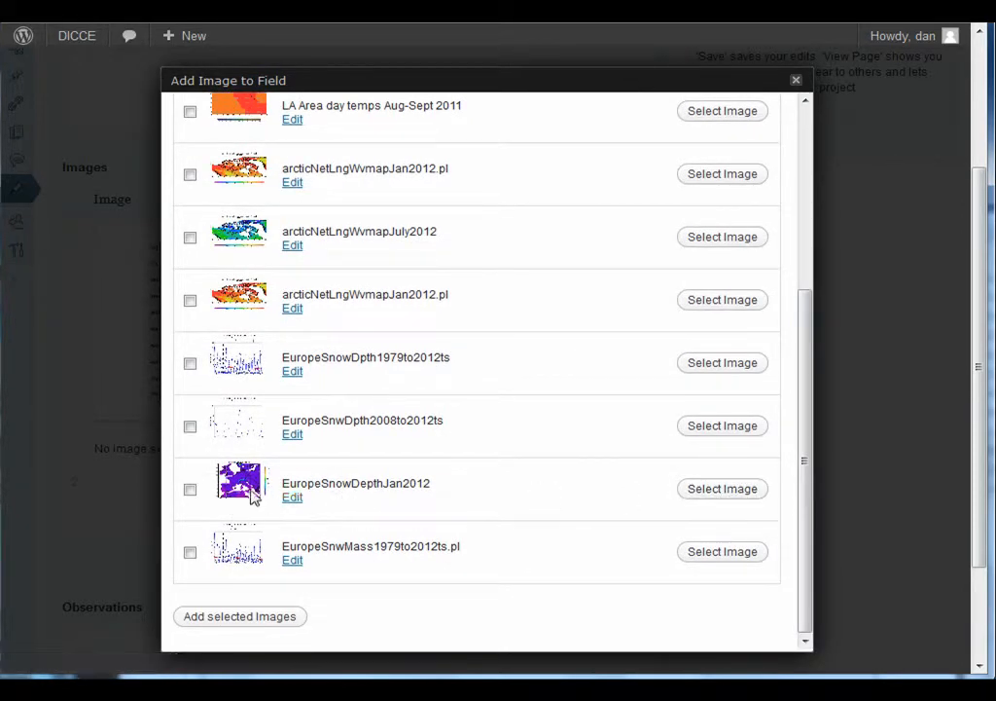
click(737, 487)
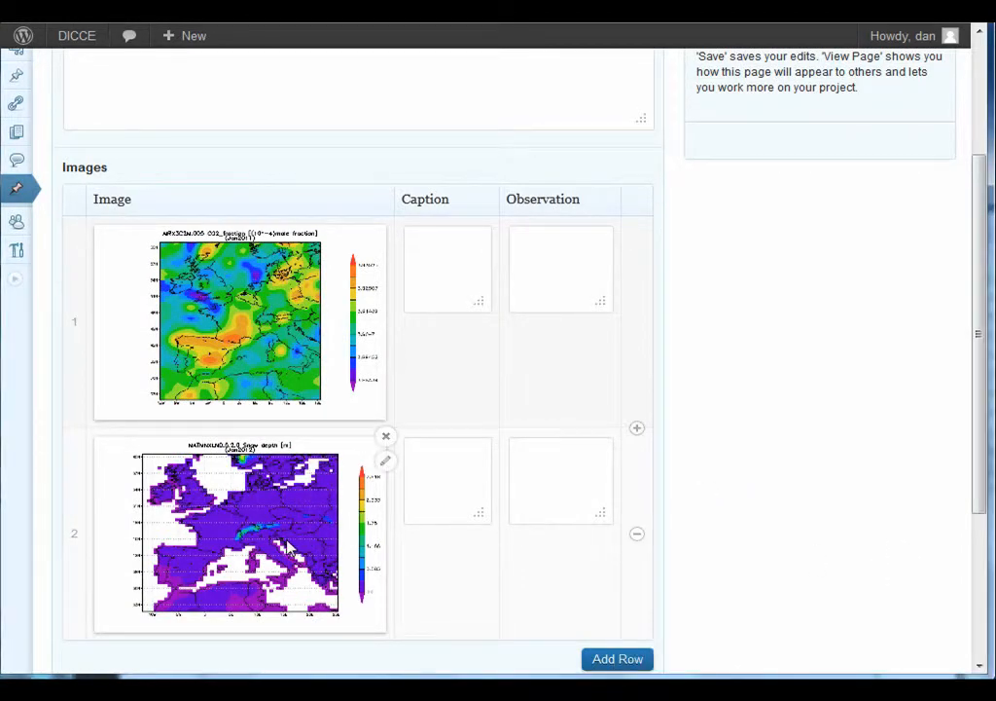
drag(979, 494, 969, 594)
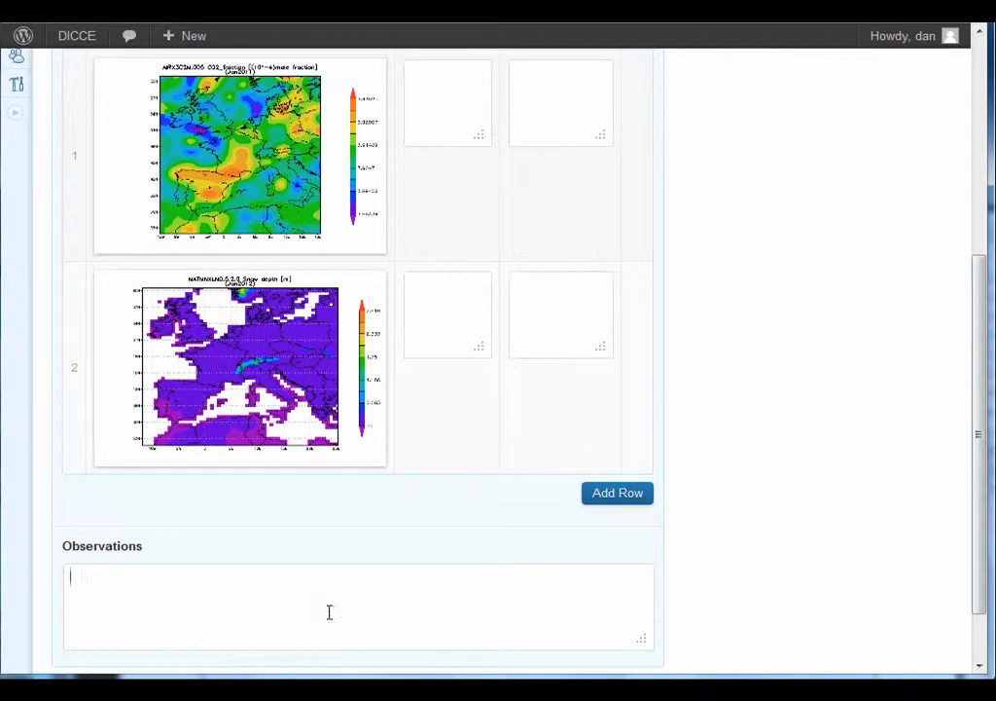
drag(972, 487, 951, 240)
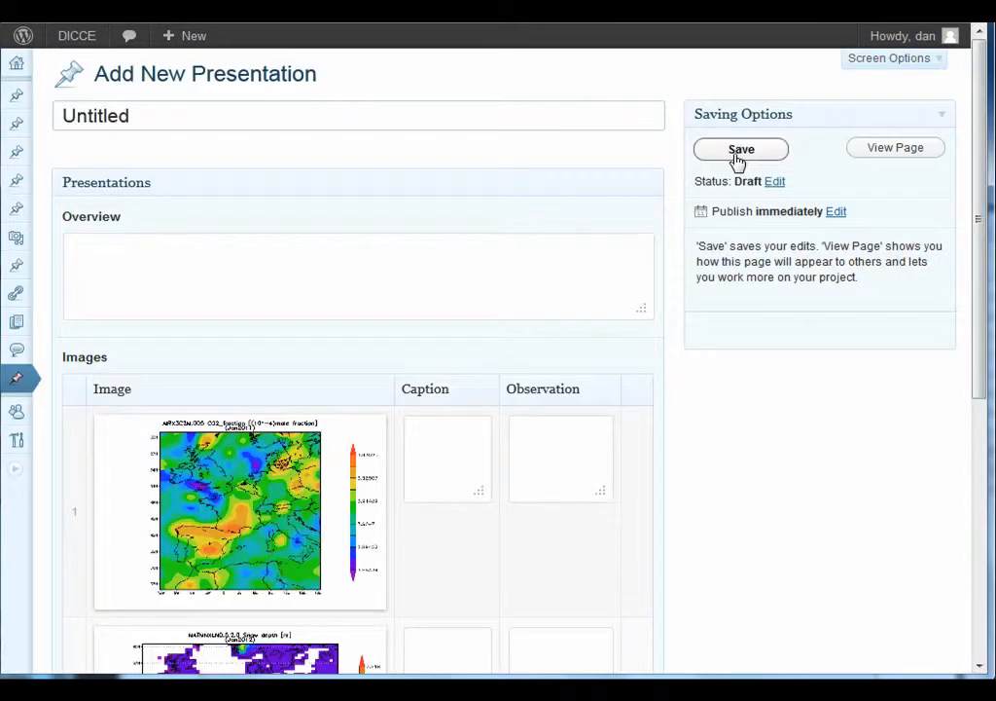
- Replace the 'Untitled' presentation title with 'Europe presentation'
drag(129, 115, 17, 112)
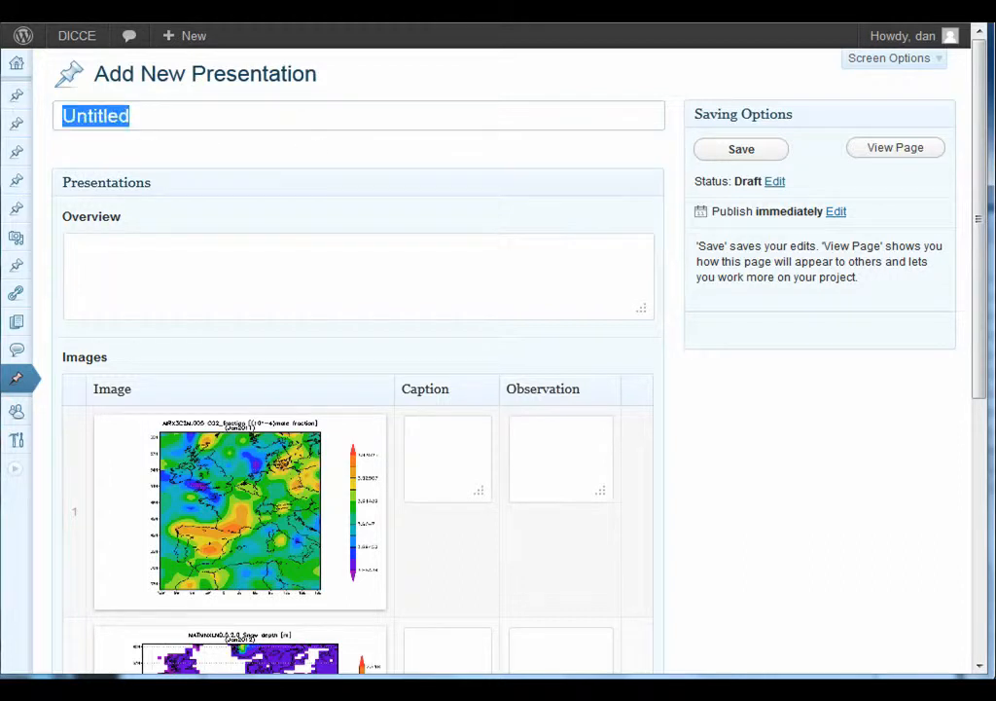
text(Eu)
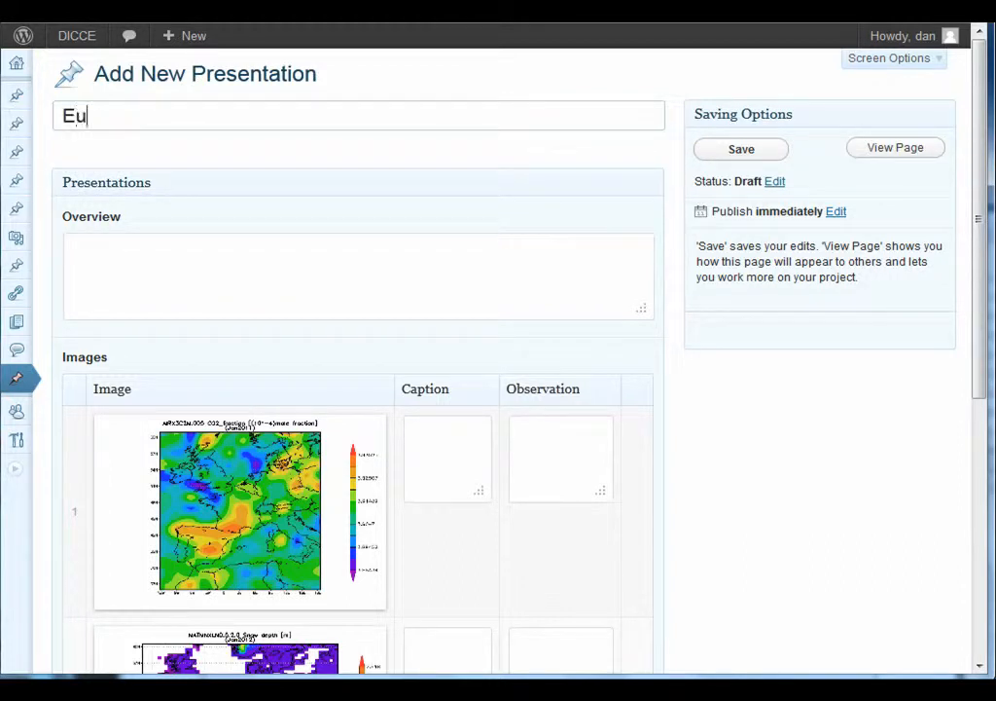
text(rope pree)
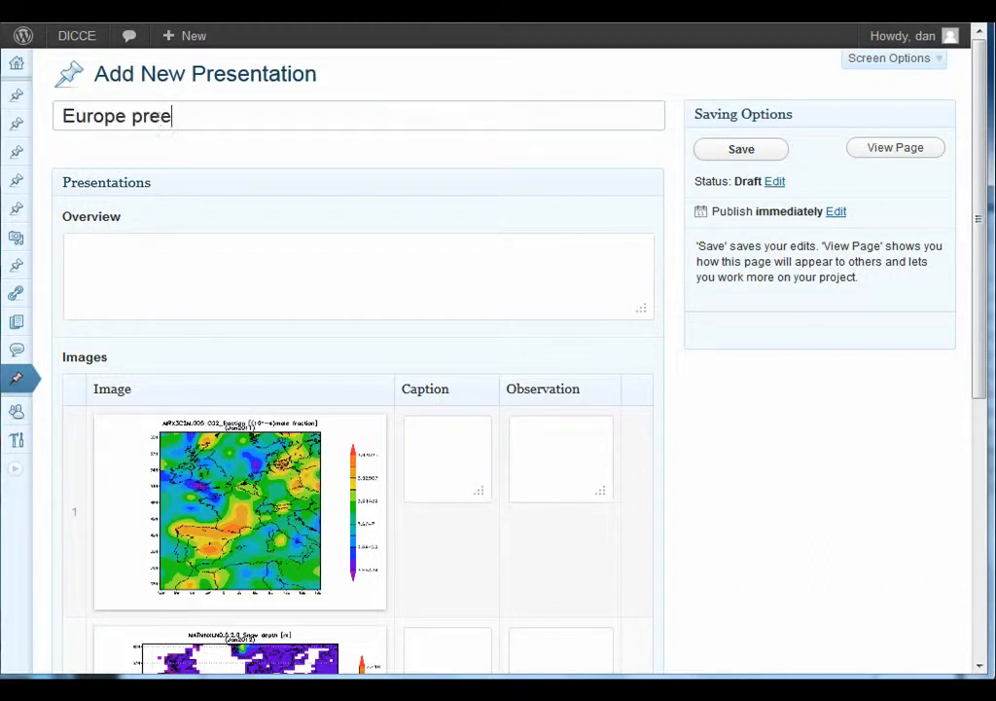
key(BackSpace)
text(e)
key(BackSpace)
text(sentation)
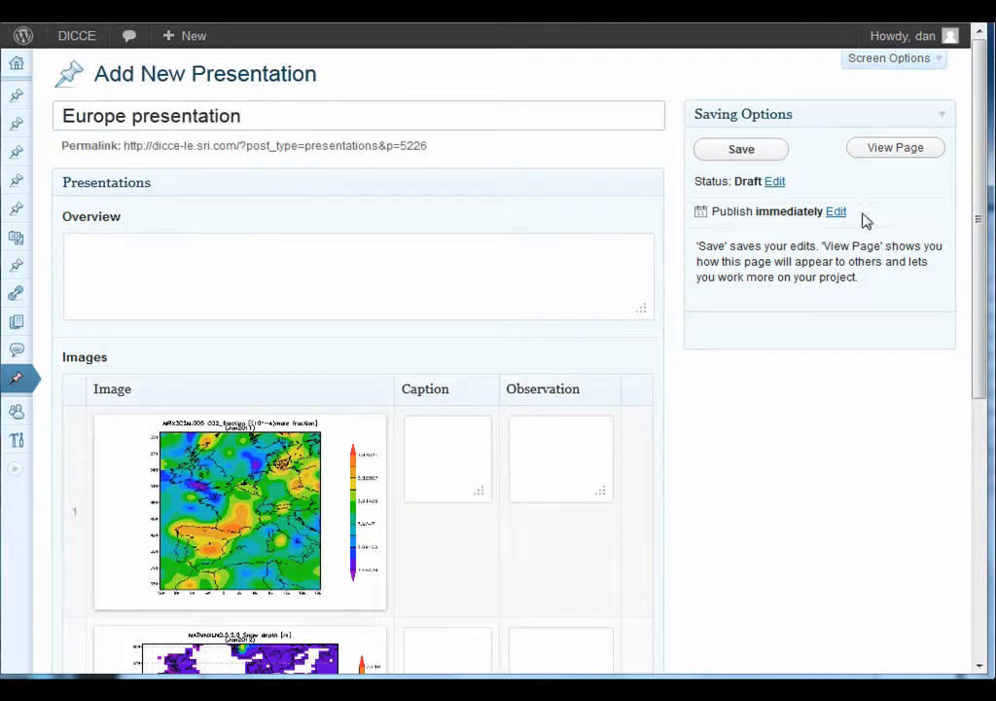
- Save the Europe presentation draft and open its public page
click(768, 151)
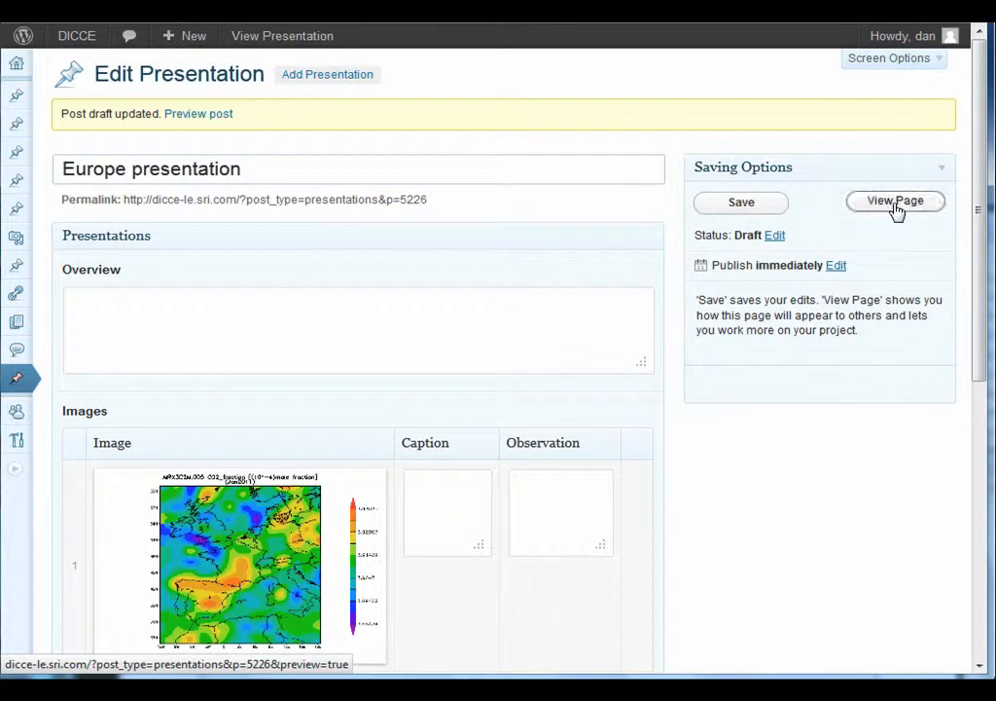
click(895, 202)
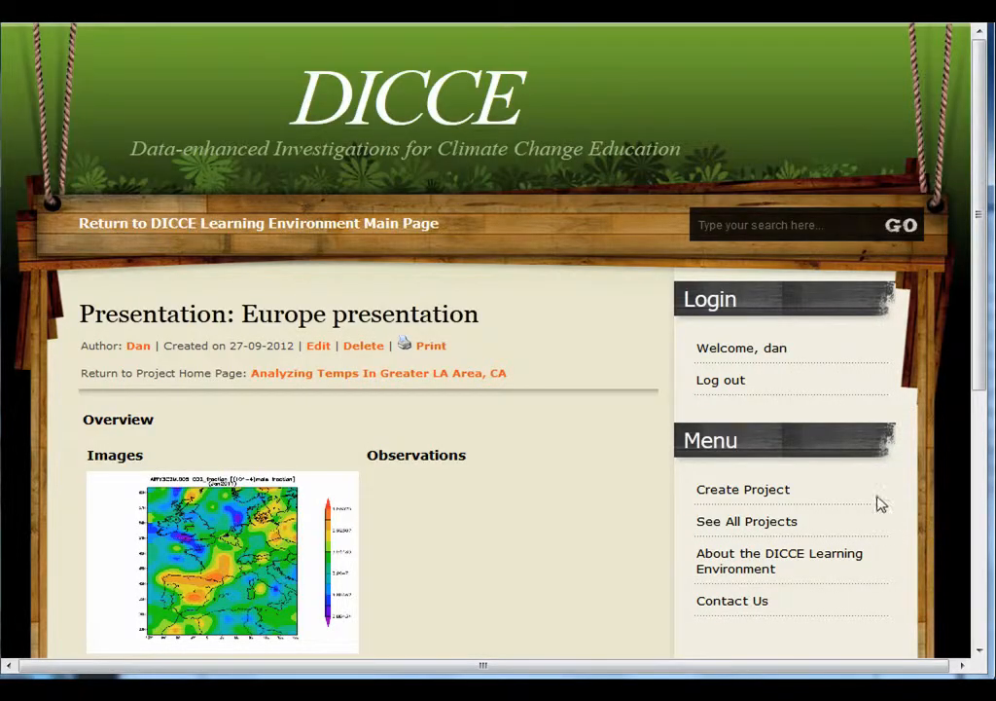
drag(979, 389, 983, 433)
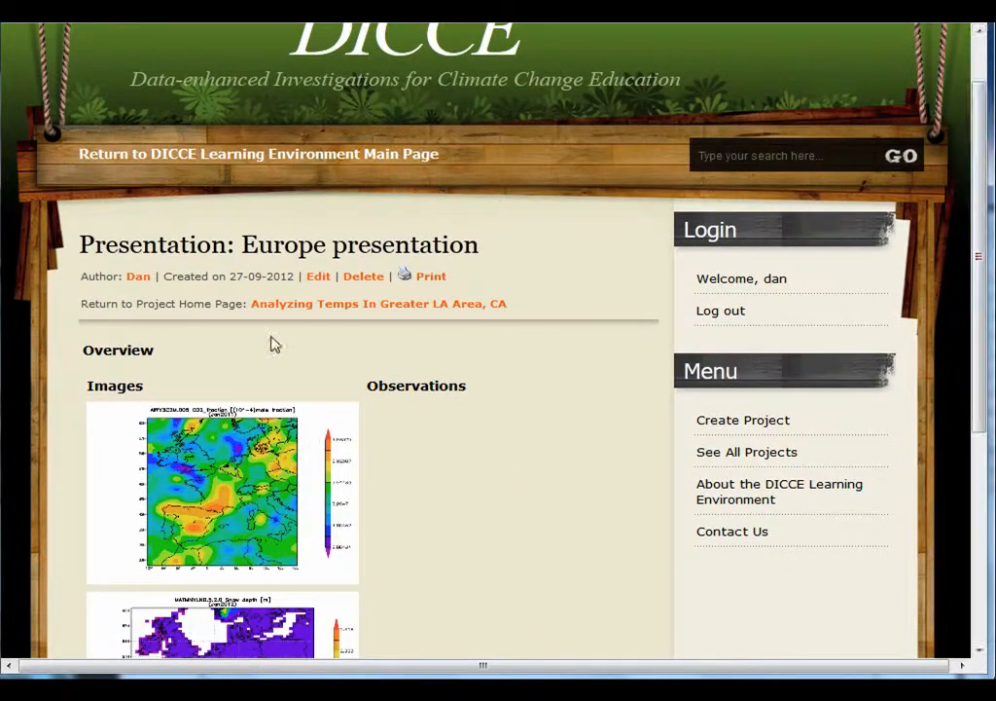
- From the project home page, toggle Show All/Show Outline and open the Europe presentation link
click(288, 305)
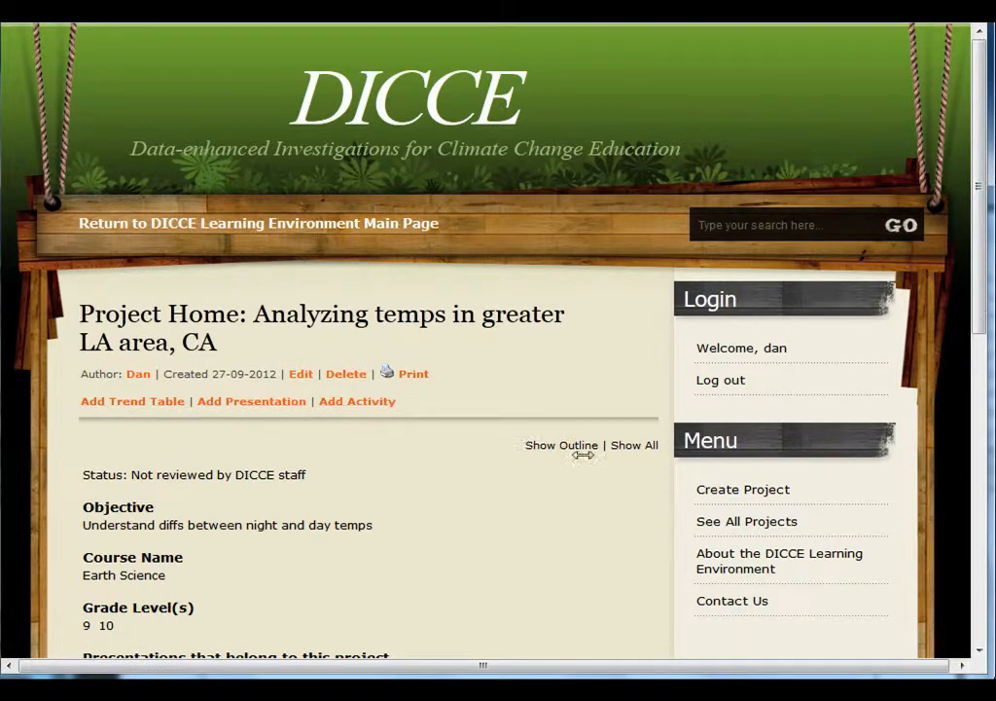
click(635, 447)
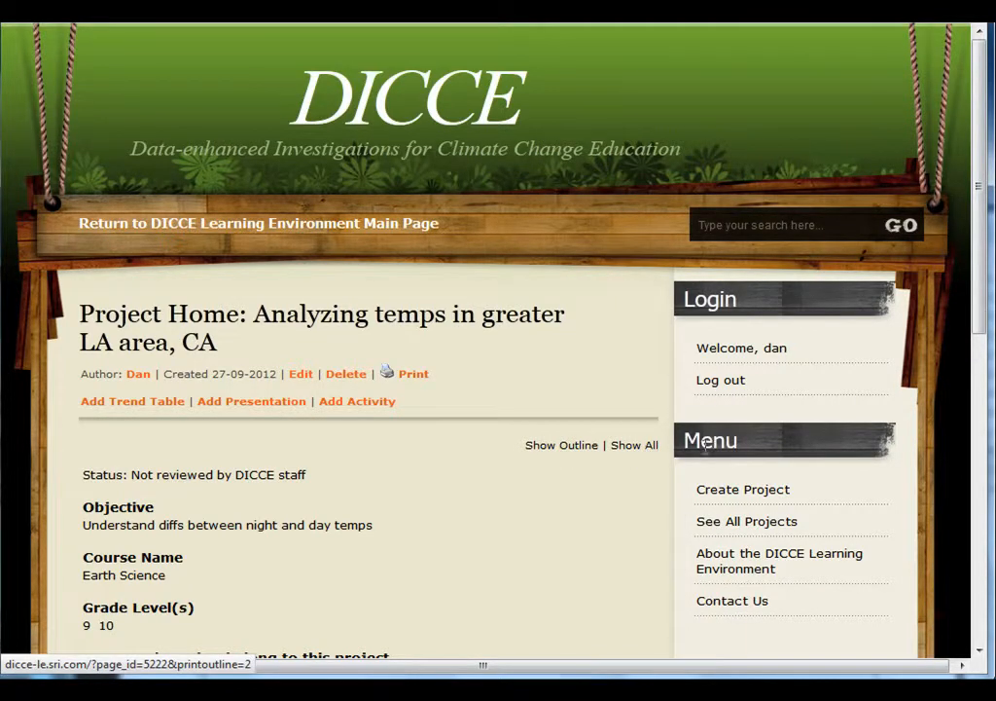
mouse_move(982, 198)
mouse_down()
mouse_move(981, 631)
mouse_move(981, 190)
mouse_up()
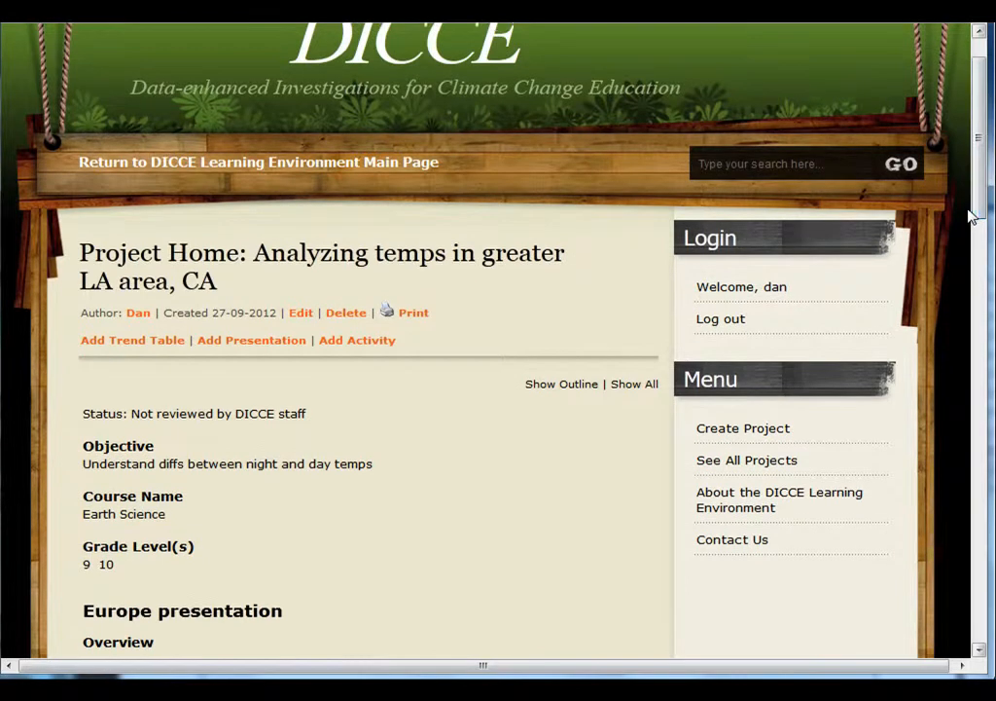
click(556, 386)
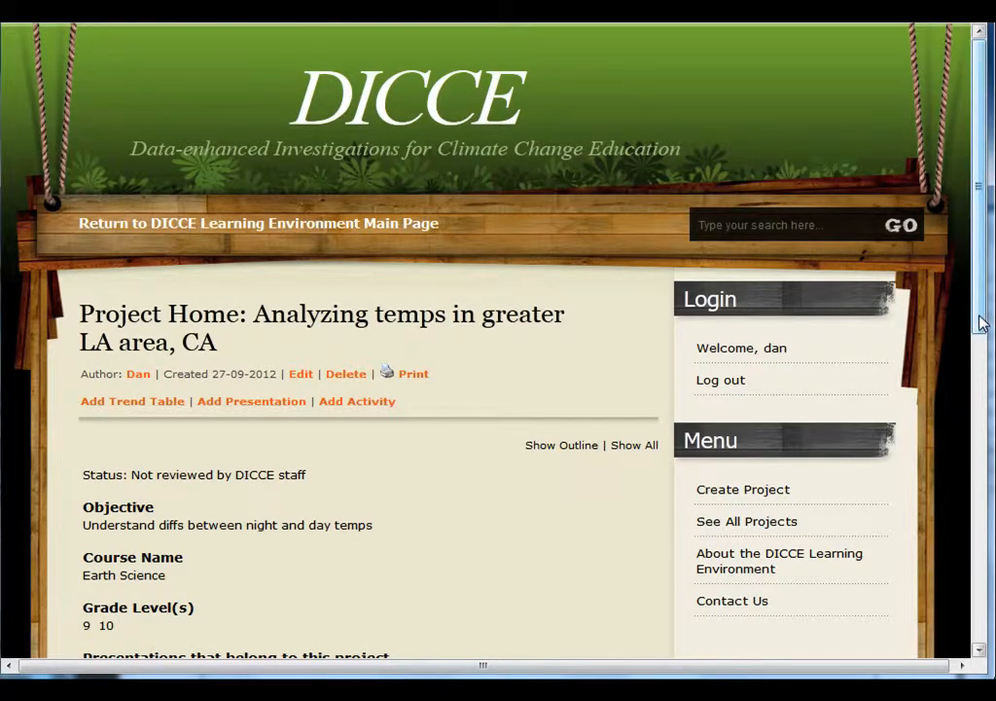
scroll(979, 360, down, 5)
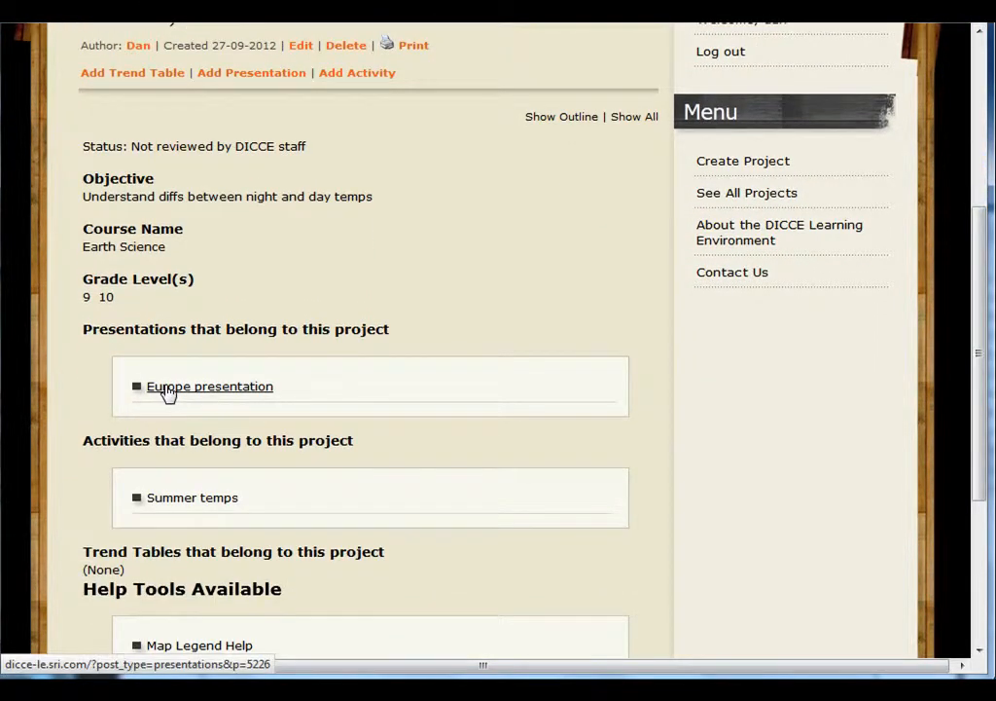
click(167, 391)
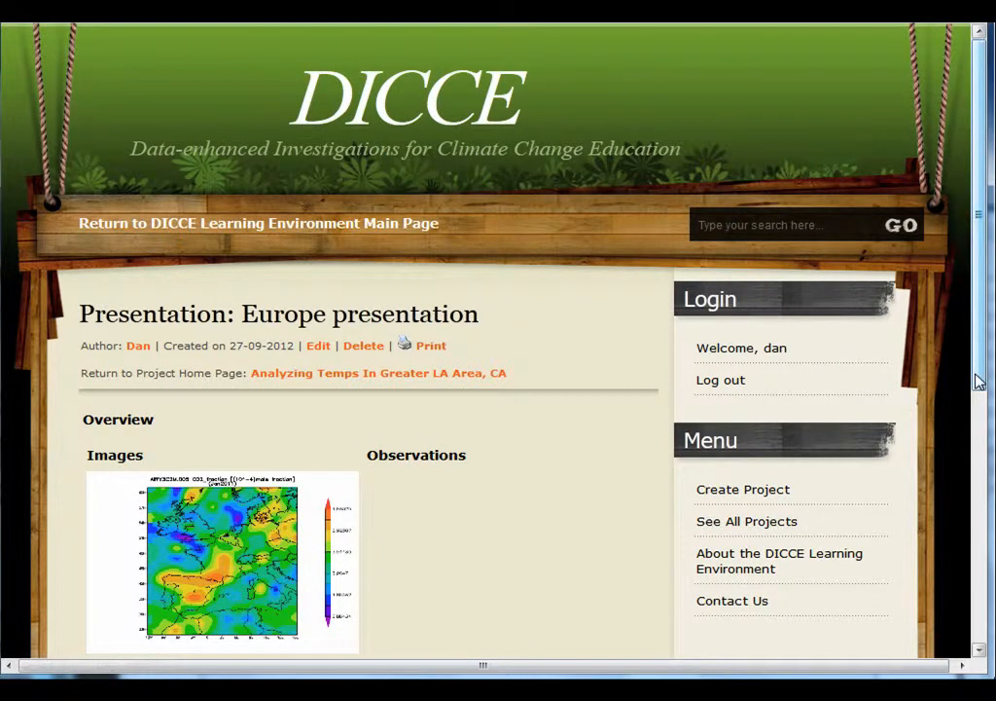
drag(979, 382, 980, 409)
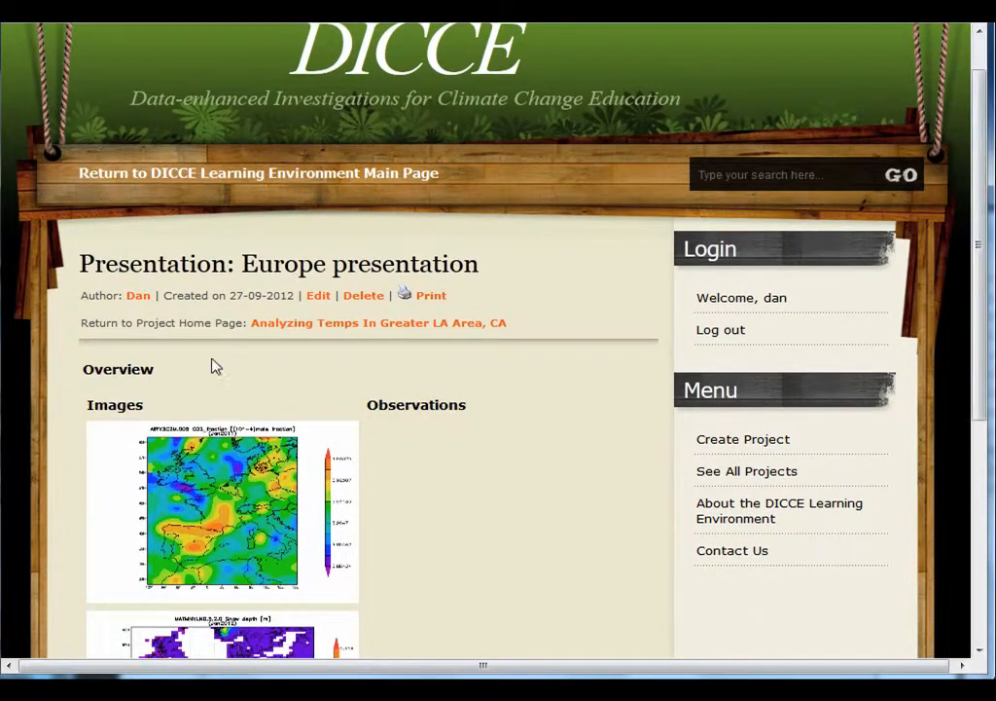
- Add the observation 'Notice that.... etc' to the first Europe map, save, and view the page
click(321, 296)
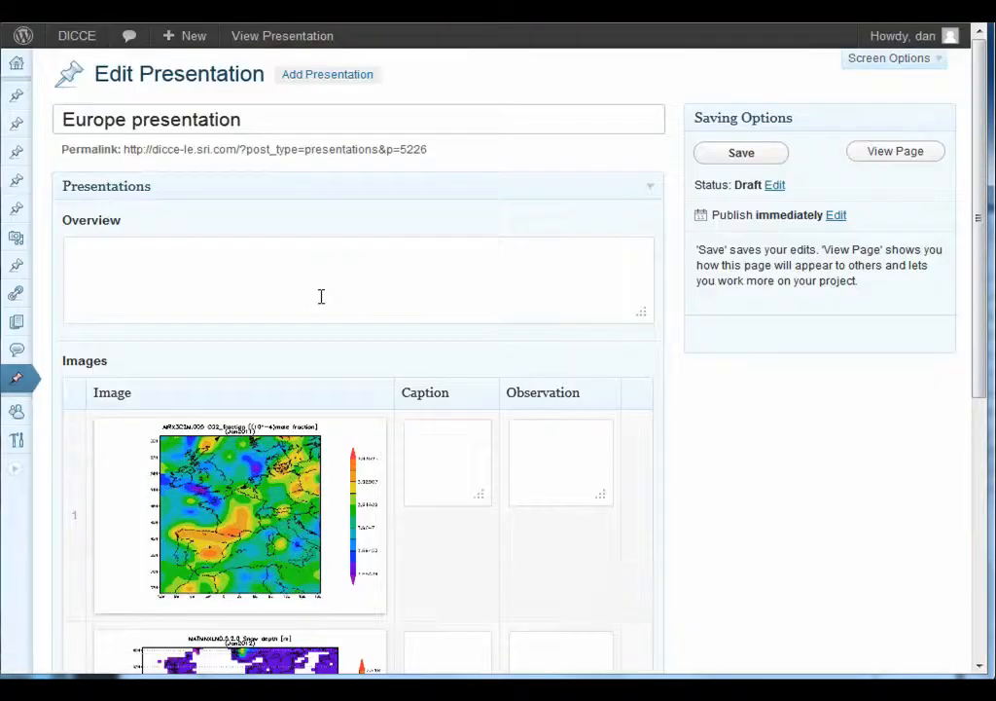
click(551, 429)
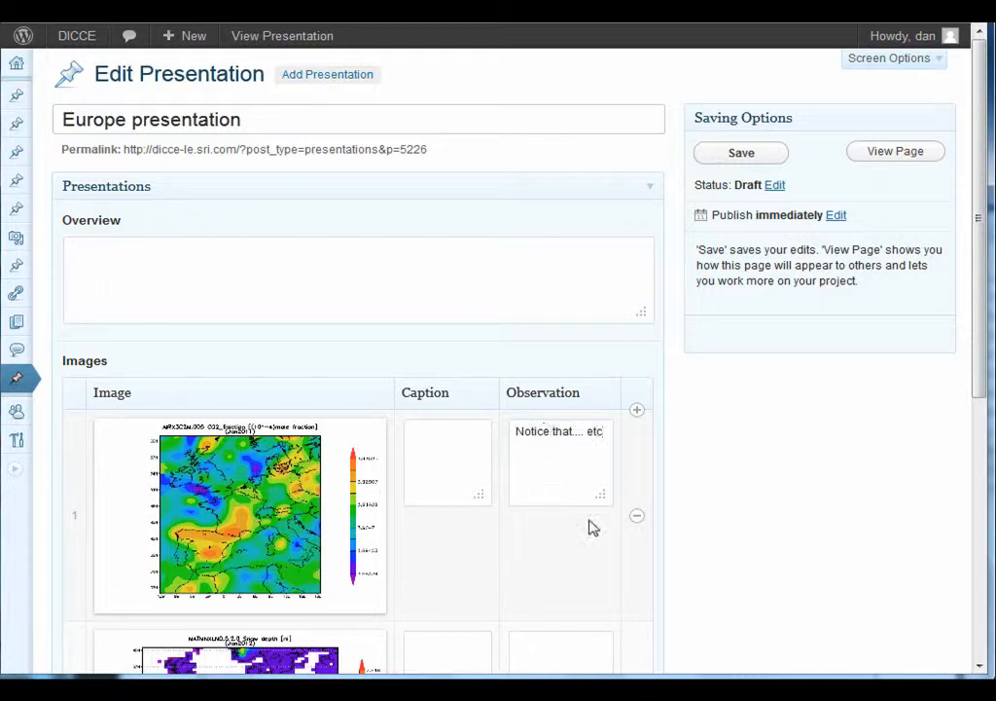
click(737, 153)
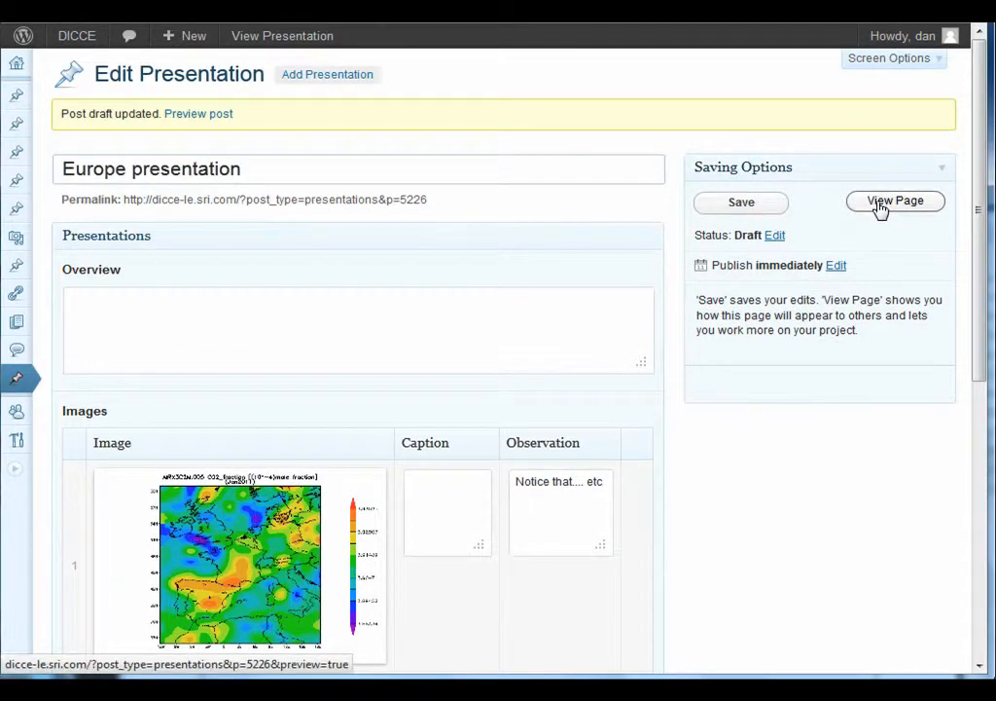
click(881, 202)
drag(972, 345, 988, 520)
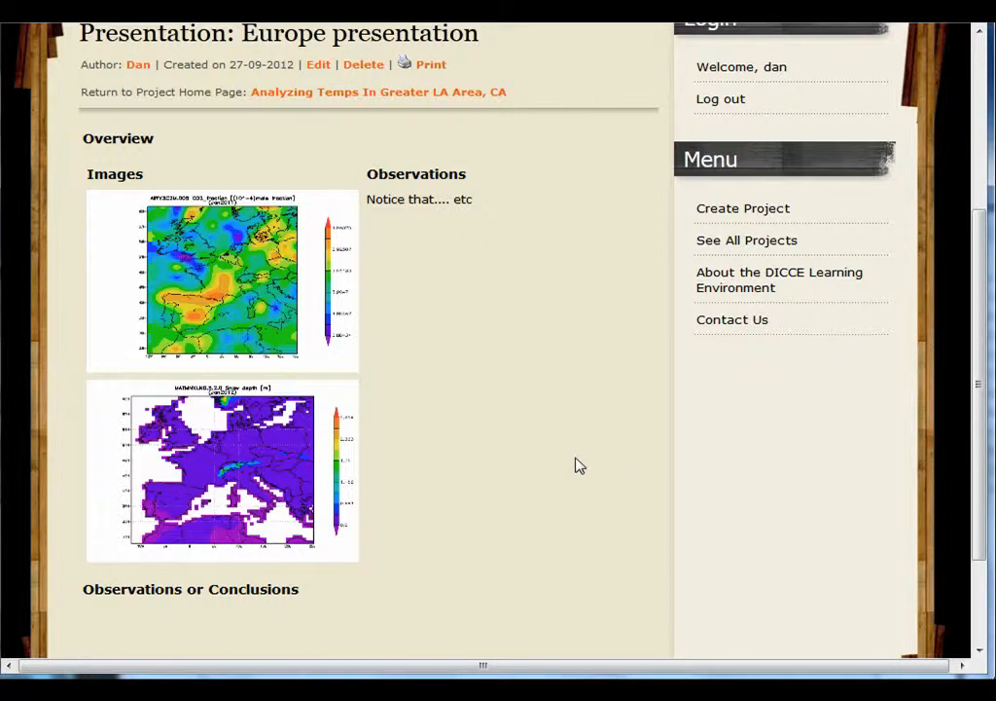
- Publish the Analyzing temps in greater LA area, CA project from its home page
click(316, 93)
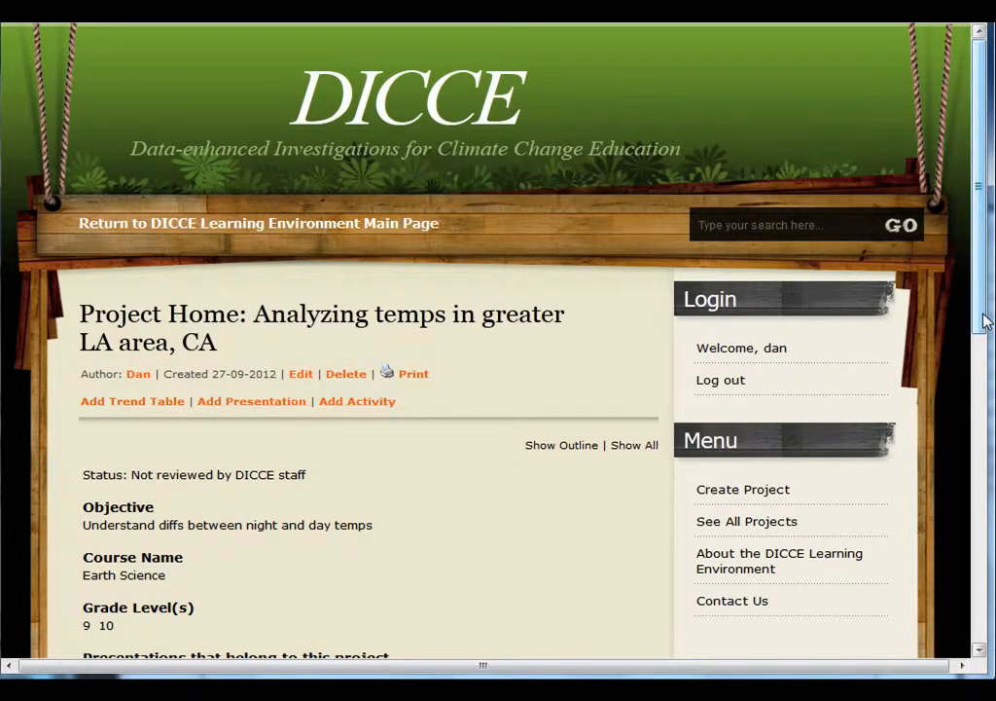
drag(982, 319, 980, 429)
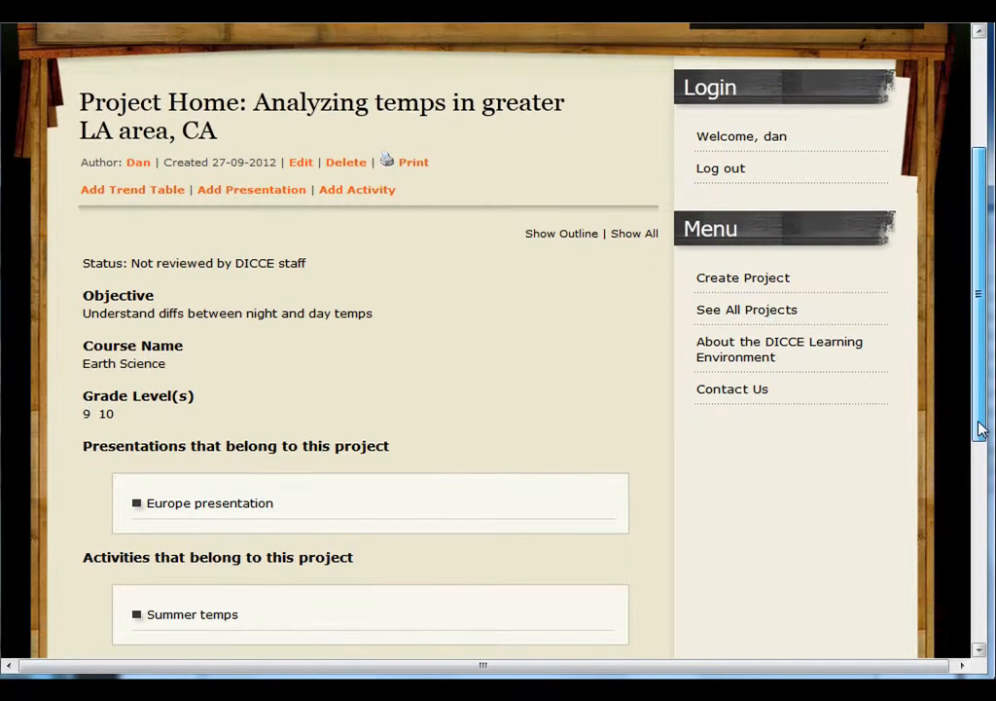
click(300, 162)
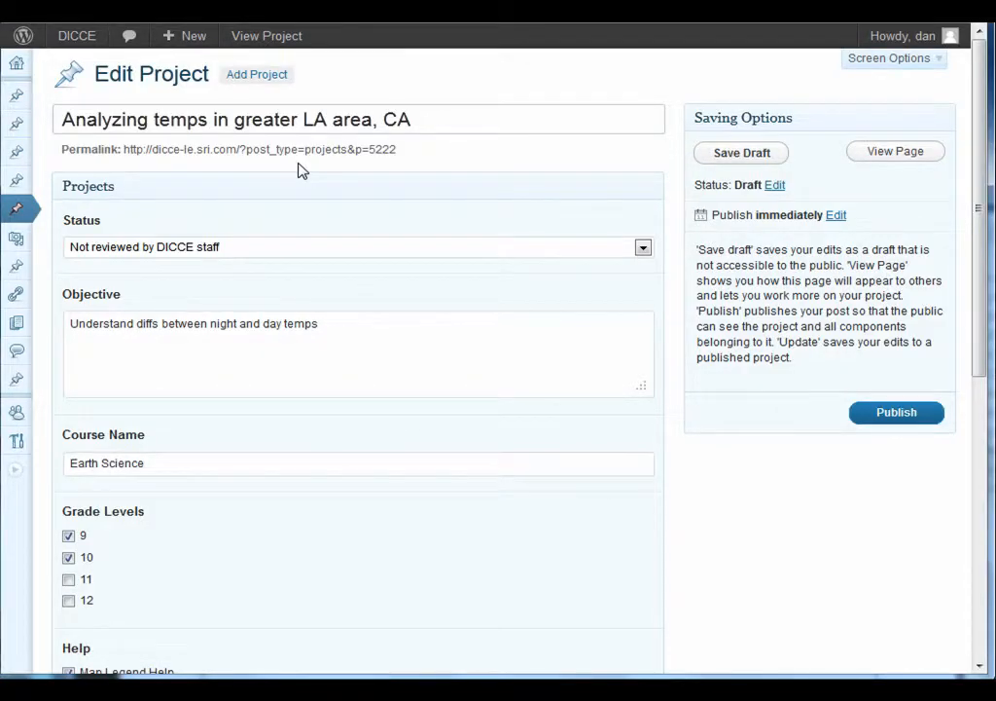
click(903, 418)
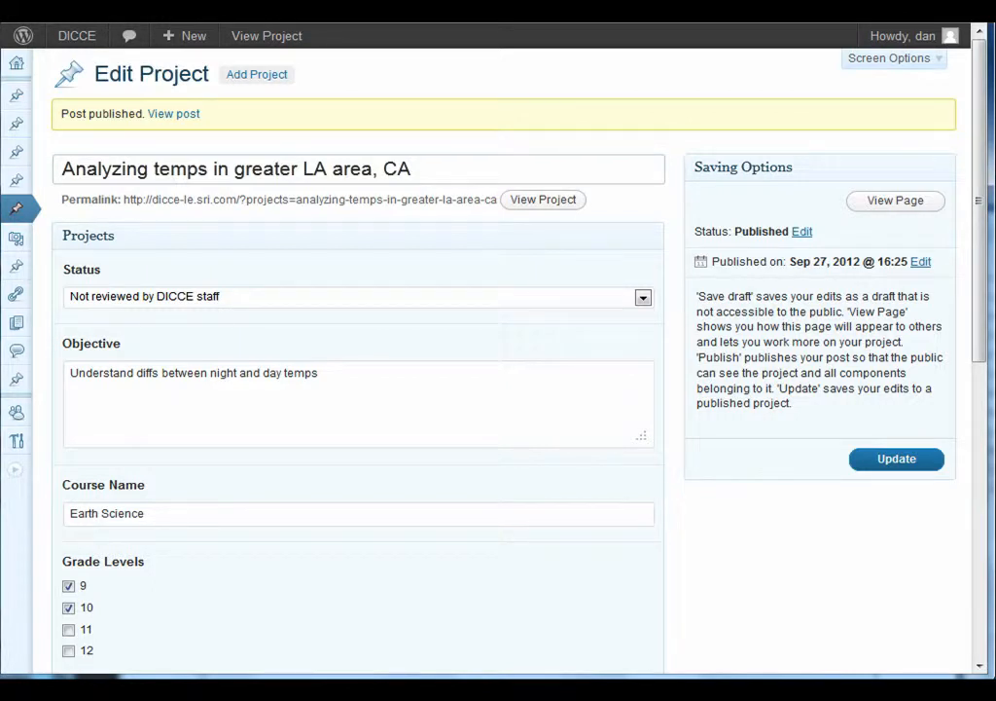
click(911, 467)
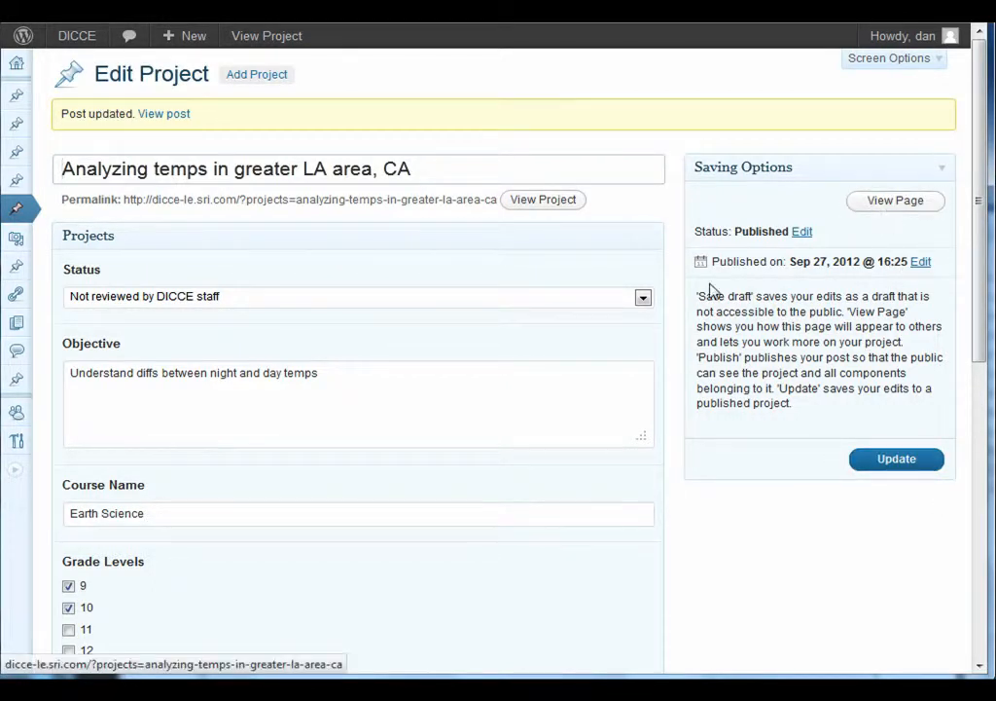
- Append placeholder 'xxxxx' to the objective, update the project, and view its home page
click(111, 373)
click(349, 378)
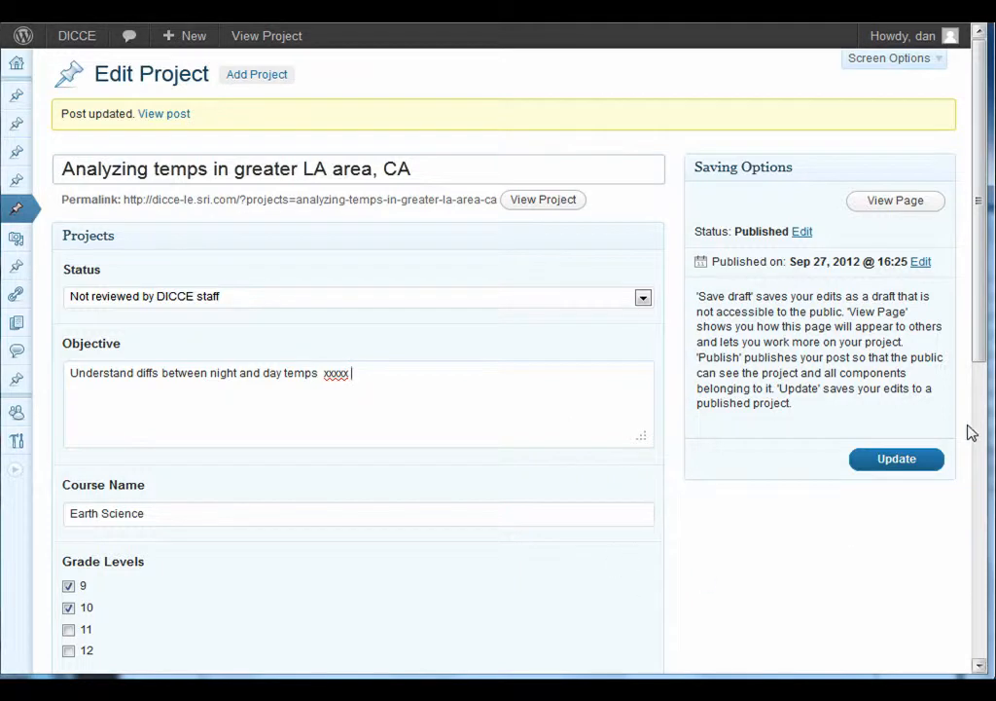
click(908, 466)
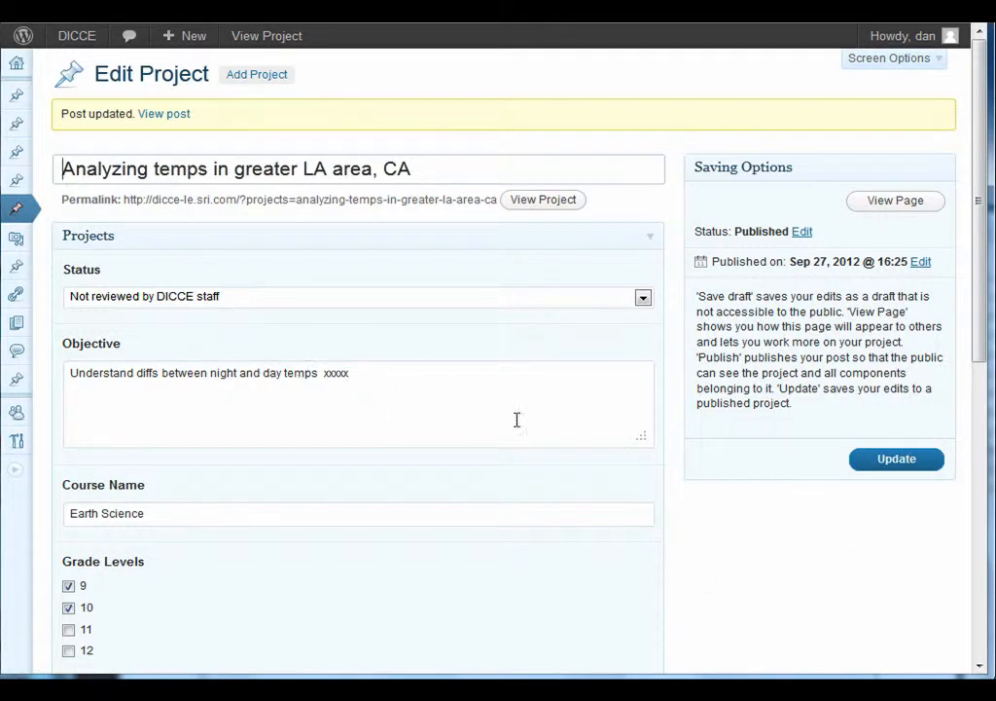
click(923, 200)
drag(976, 349, 976, 408)
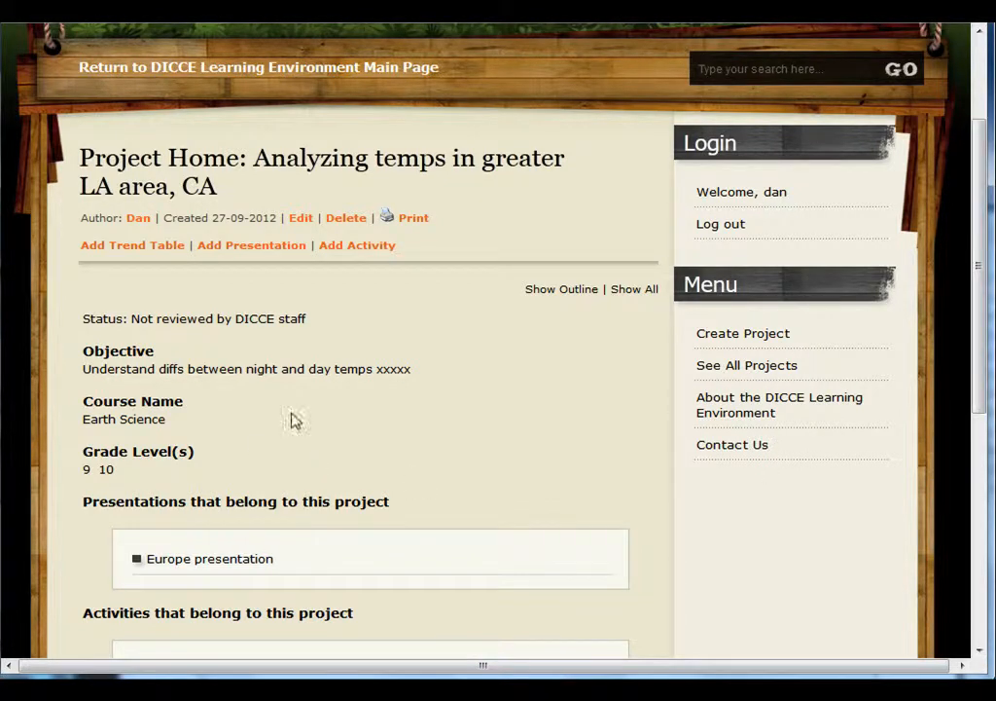
drag(377, 374, 423, 378)
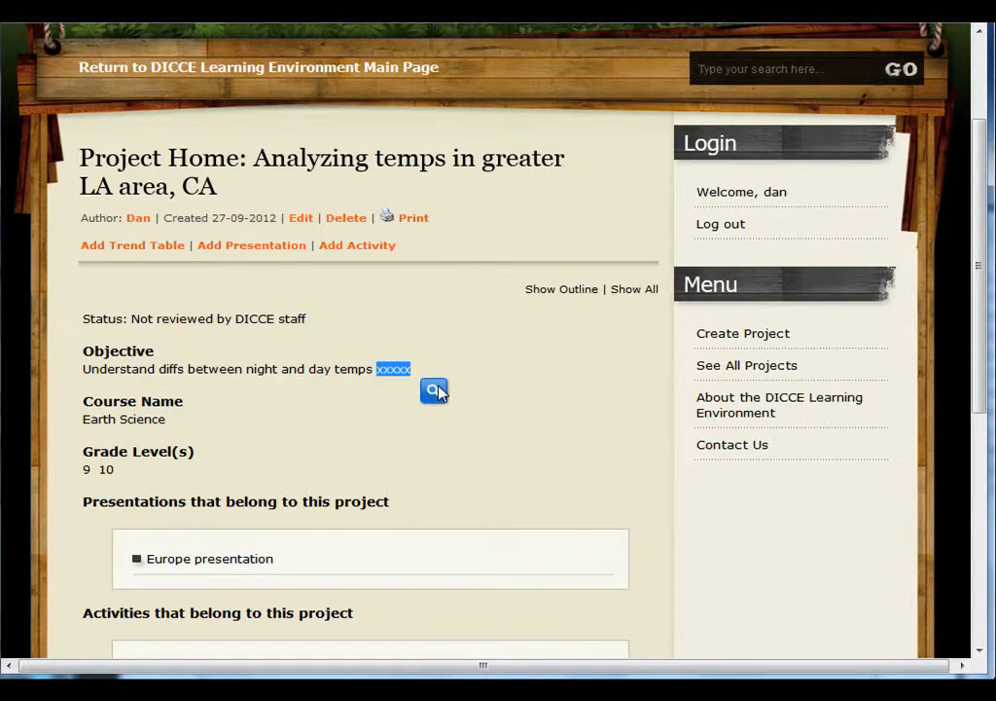
click(527, 439)
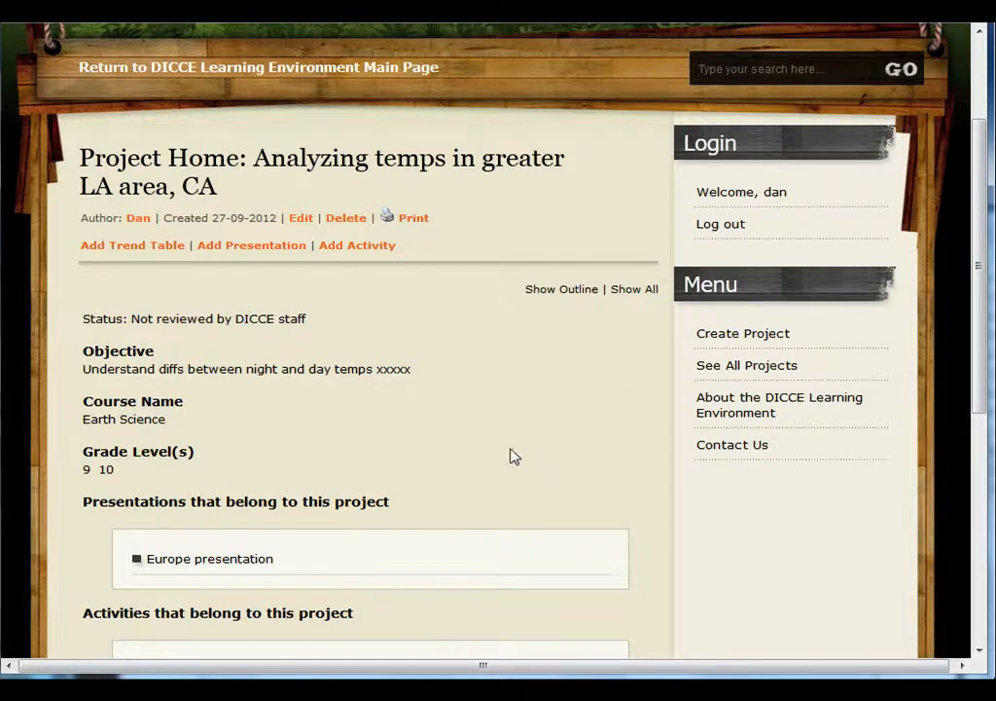
click(743, 370)
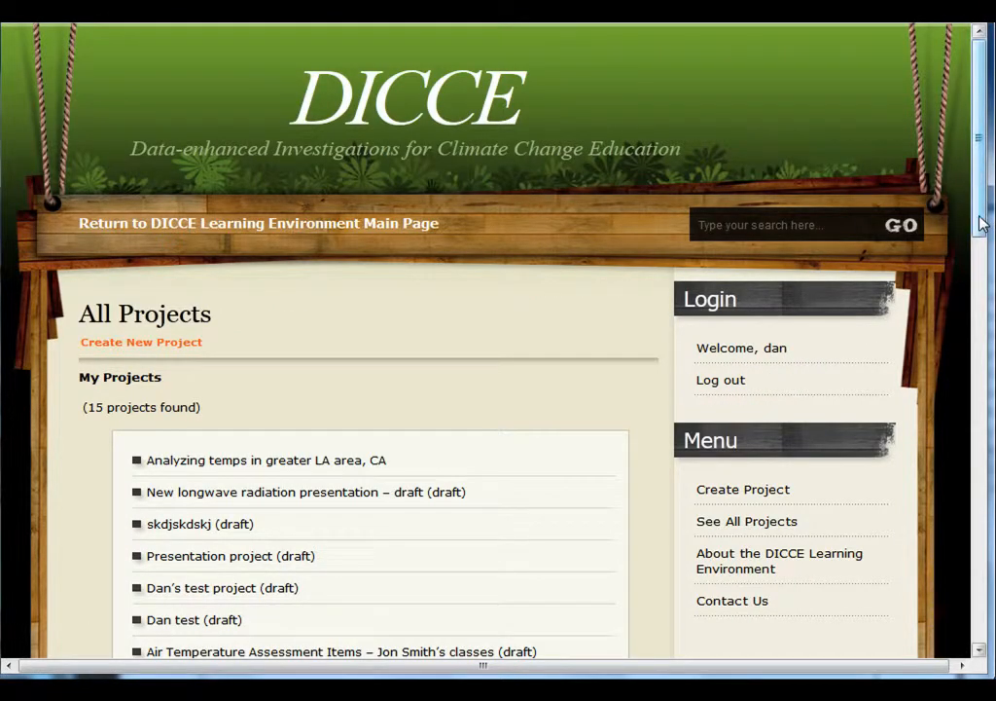
drag(983, 223, 985, 339)
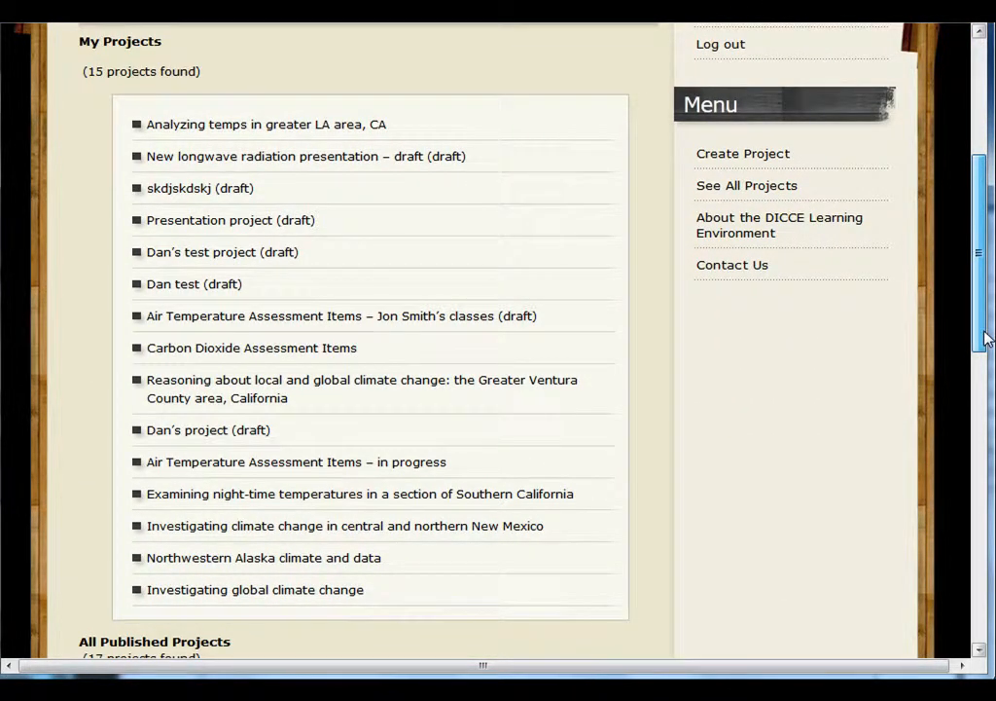
drag(985, 339, 992, 535)
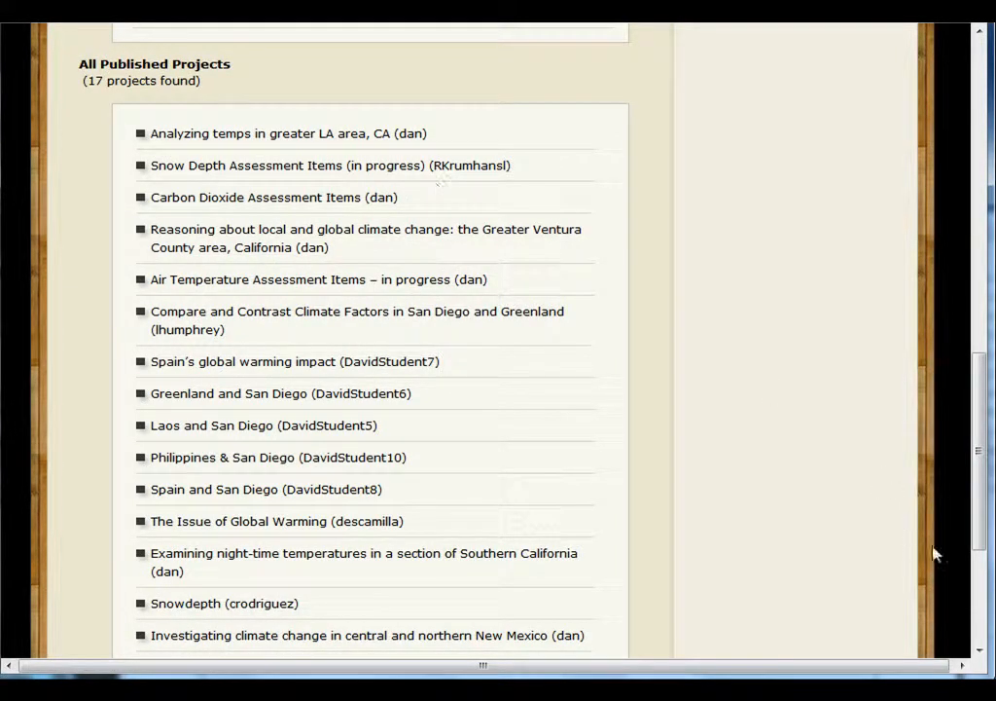
drag(983, 504, 953, 257)
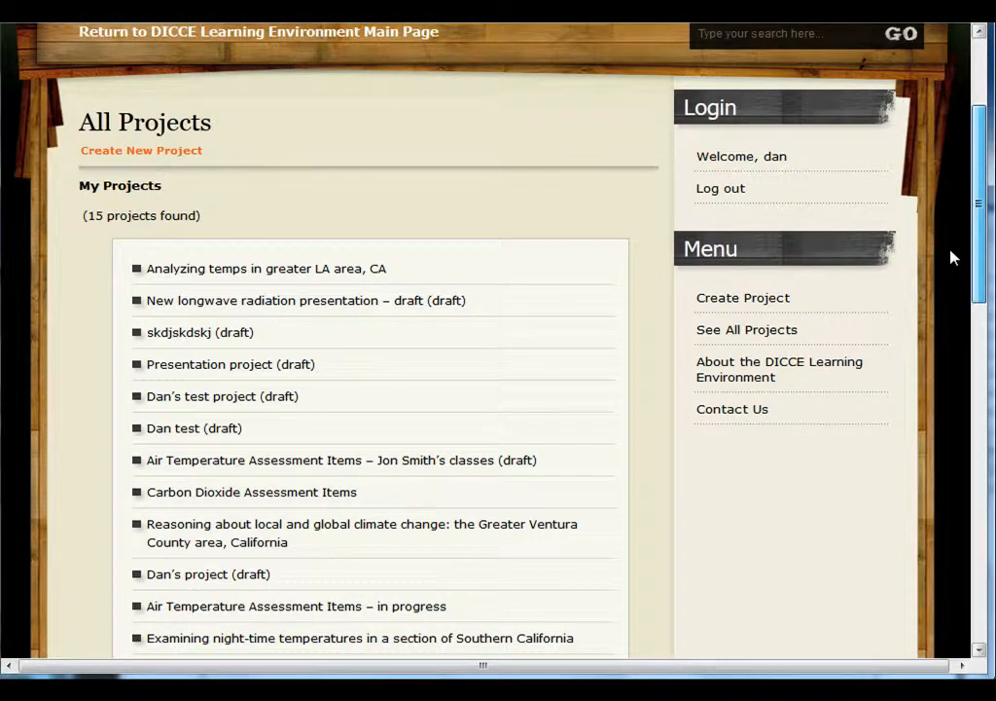
click(254, 277)
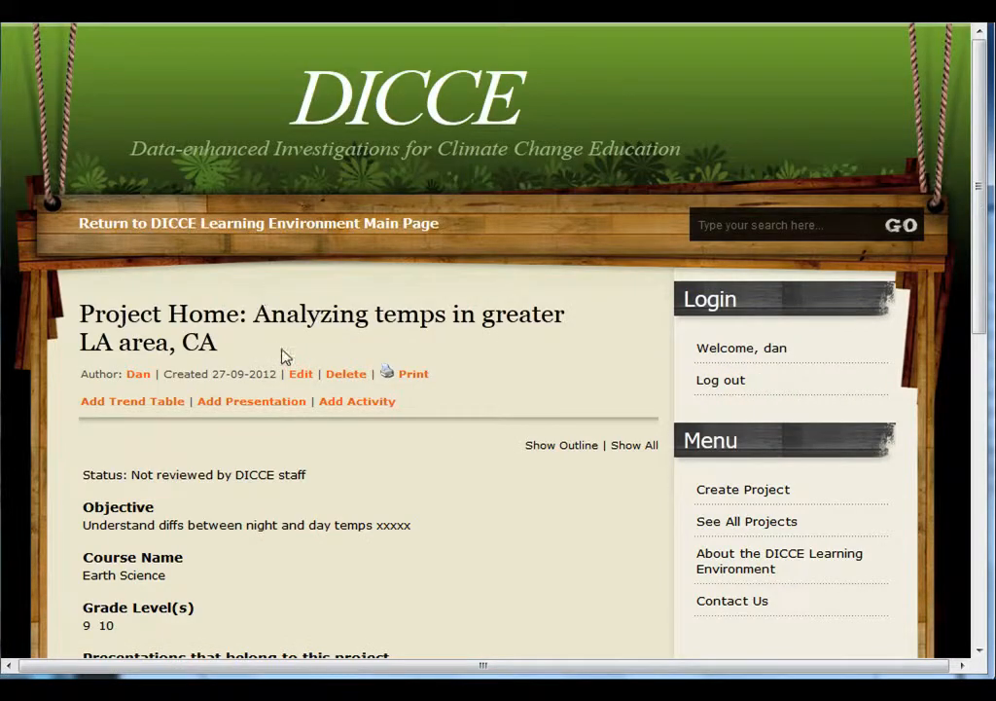
- Change the LA temps project status from Published to Draft, update, and view its page
click(301, 374)
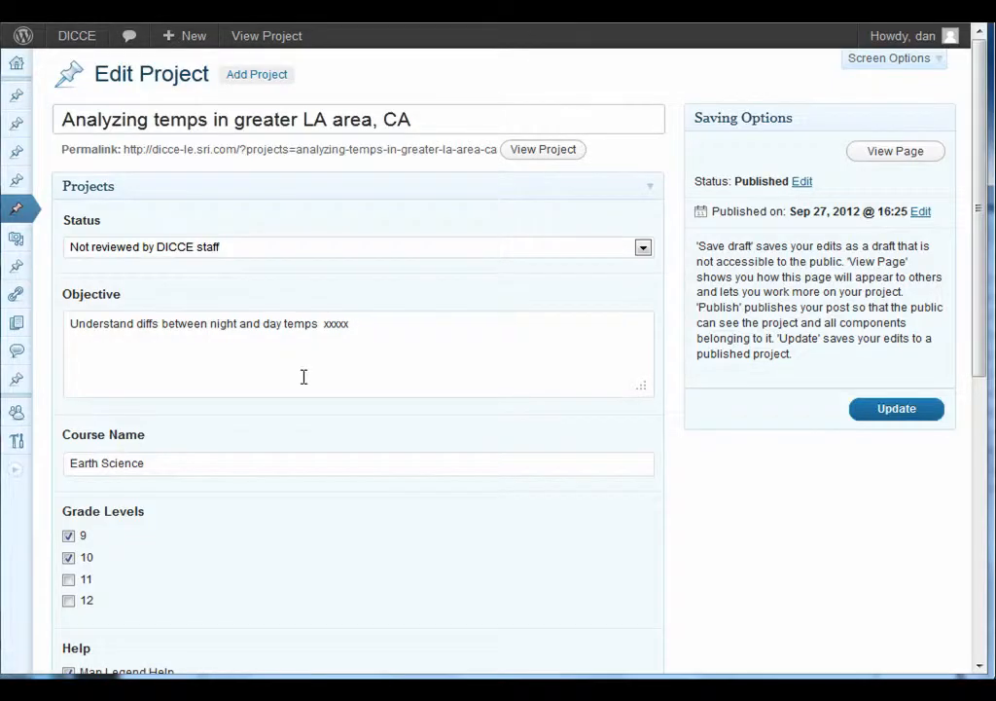
click(804, 183)
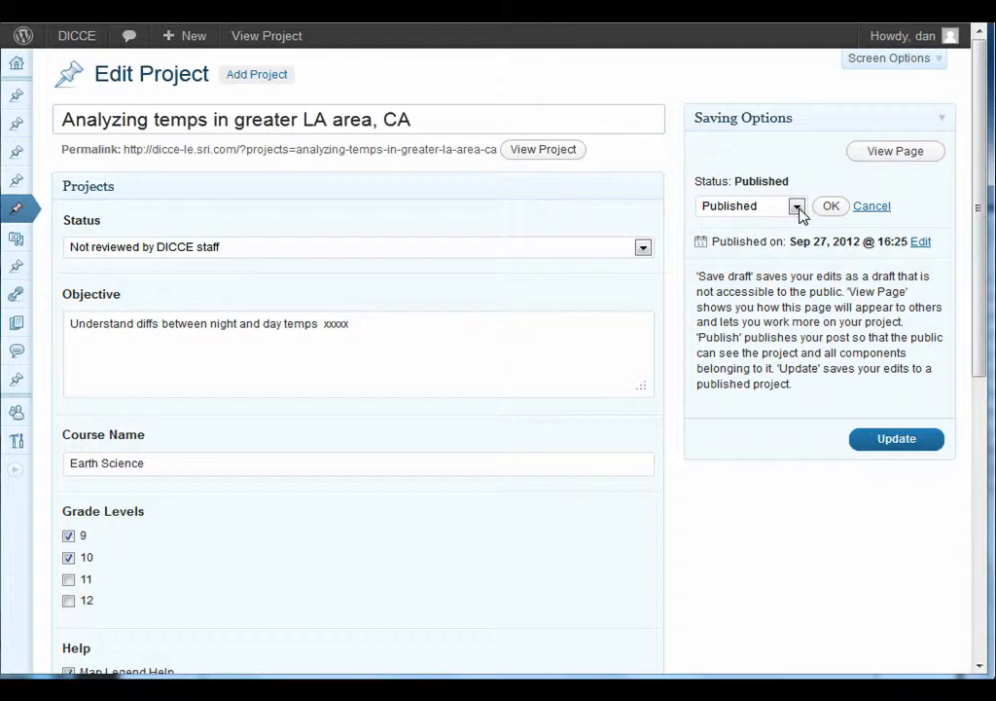
click(797, 208)
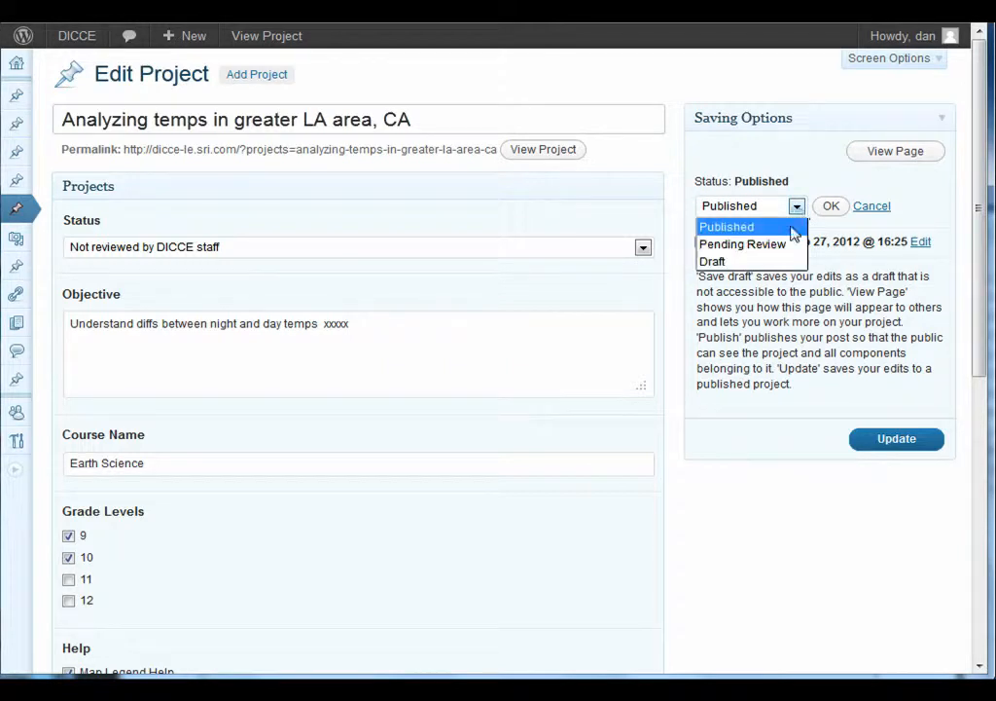
click(757, 261)
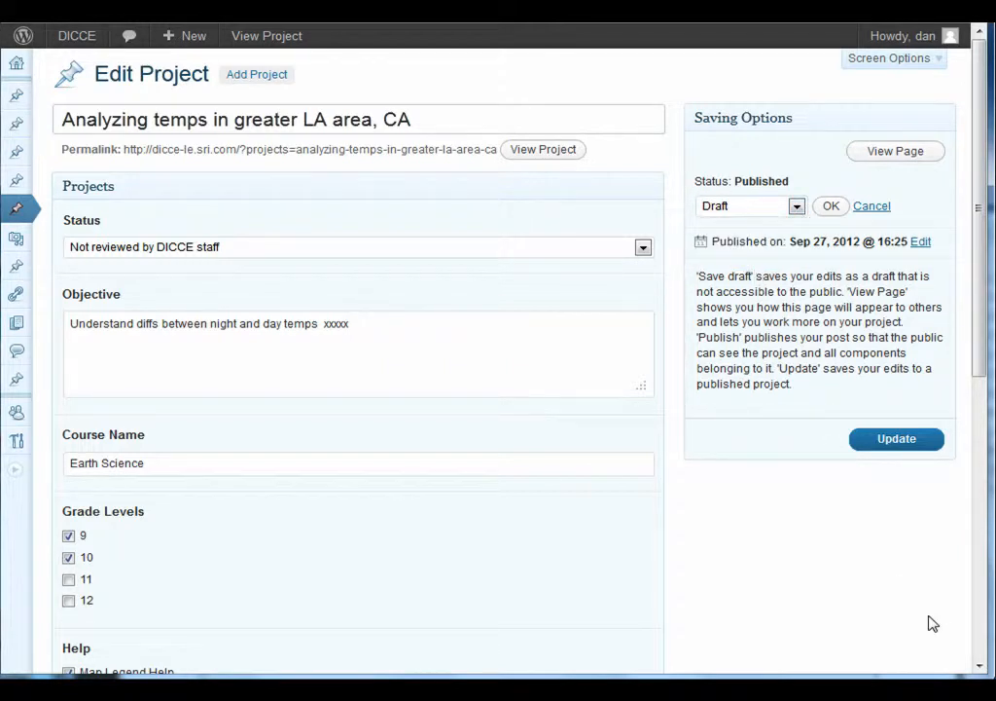
click(898, 439)
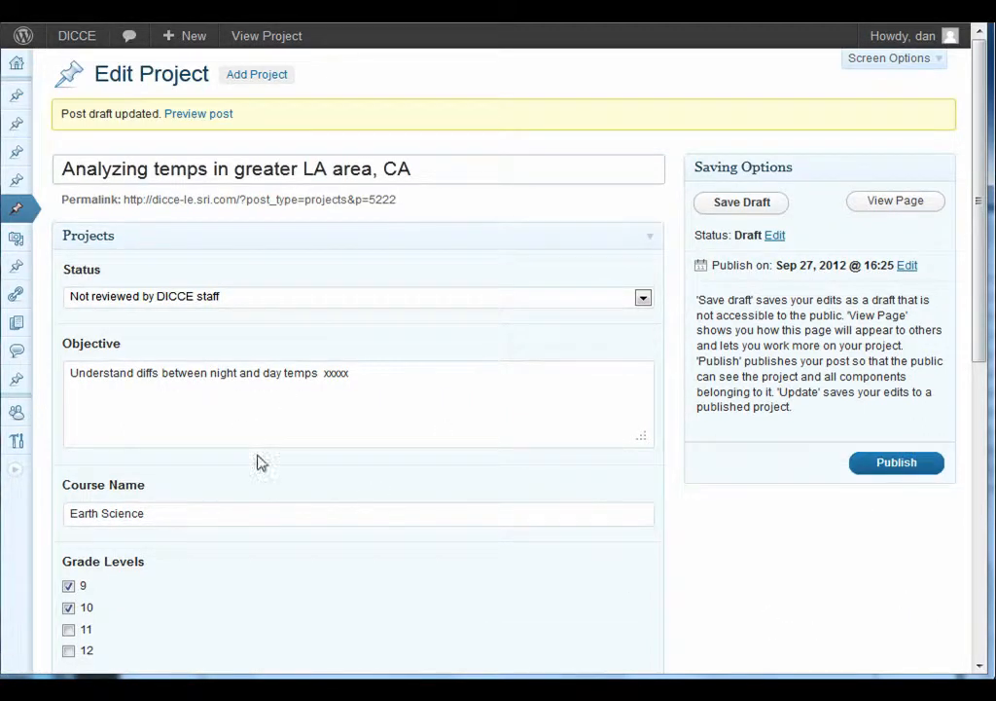
click(890, 204)
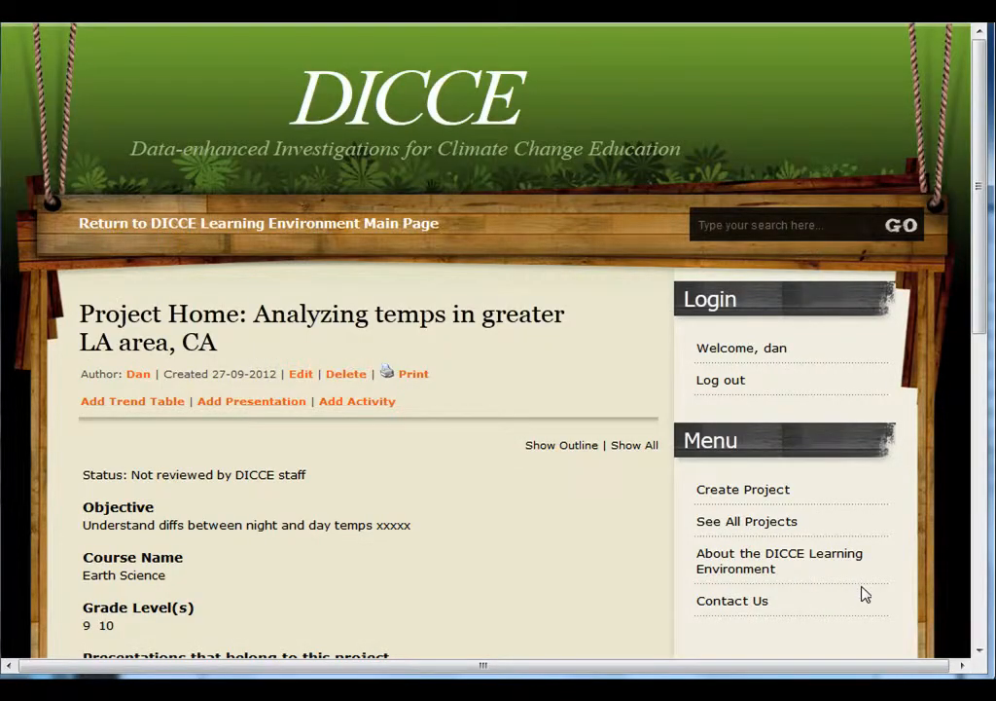
- Open See All Projects and scroll to find the LA temps project marked draft
click(728, 523)
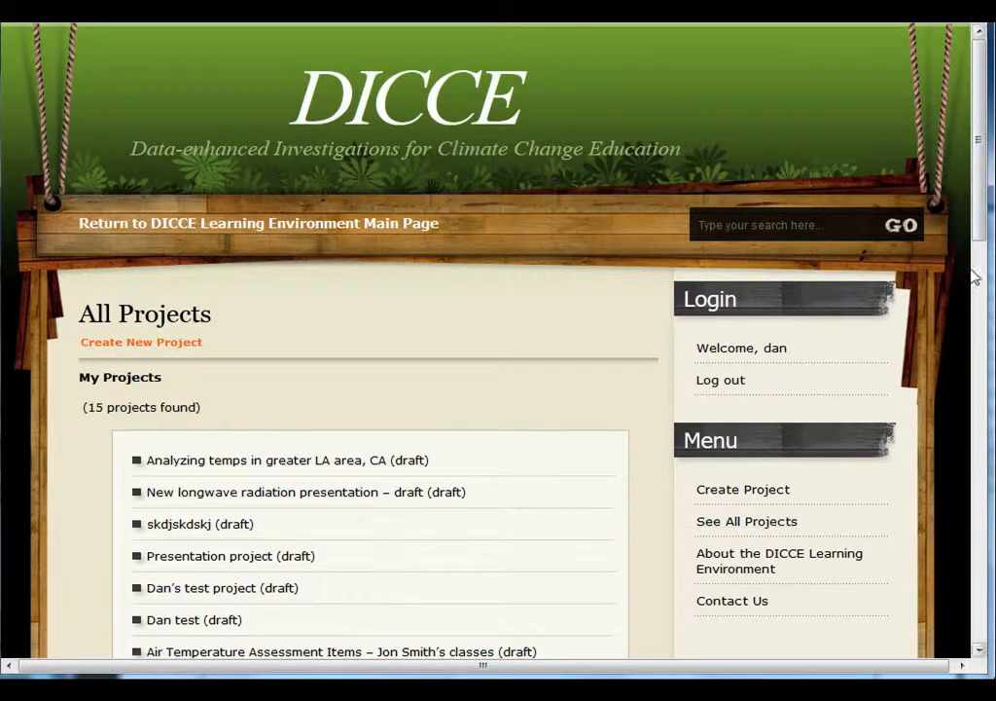
drag(980, 220, 980, 492)
drag(980, 408, 980, 192)
drag(980, 268, 981, 327)
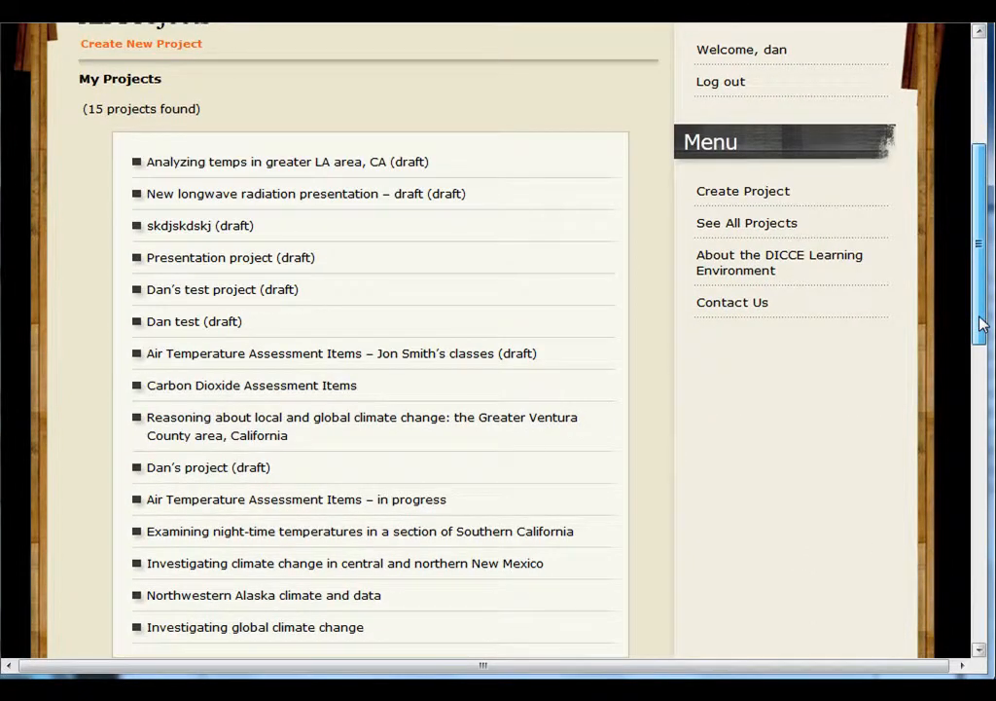
drag(980, 327, 980, 290)
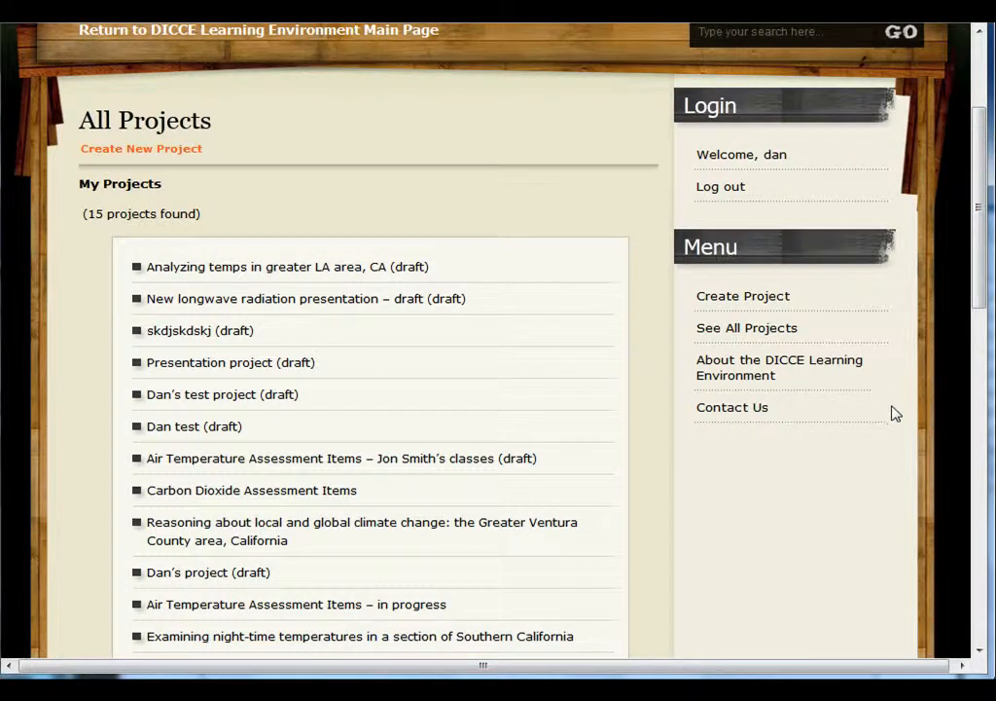
- Start a new project by copying an existing one and scroll the 16 example projects
click(756, 301)
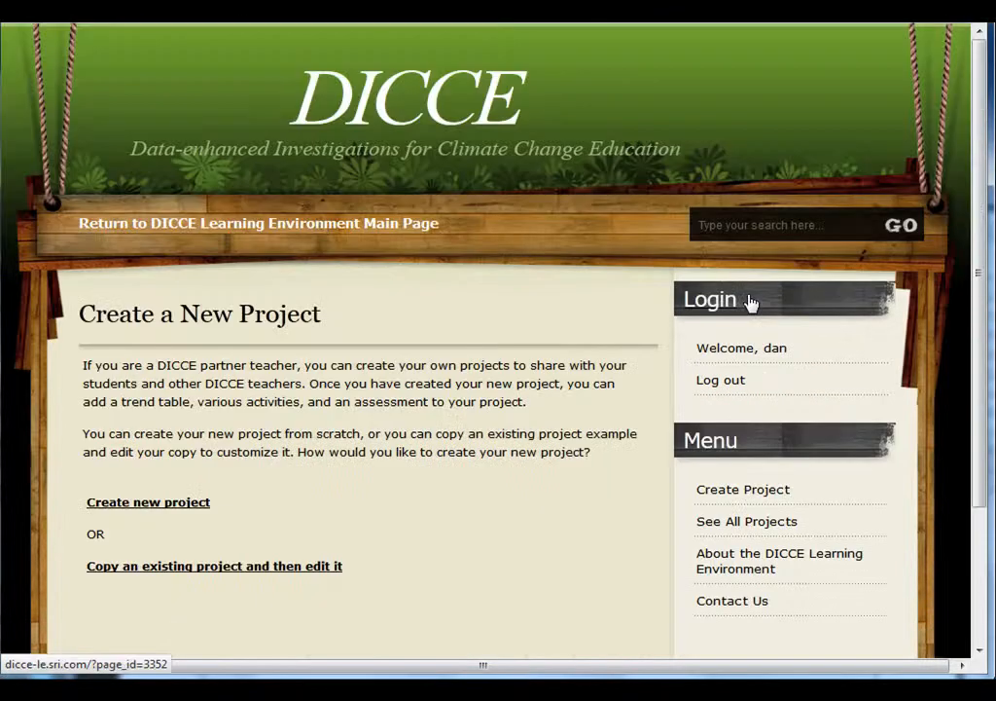
click(224, 569)
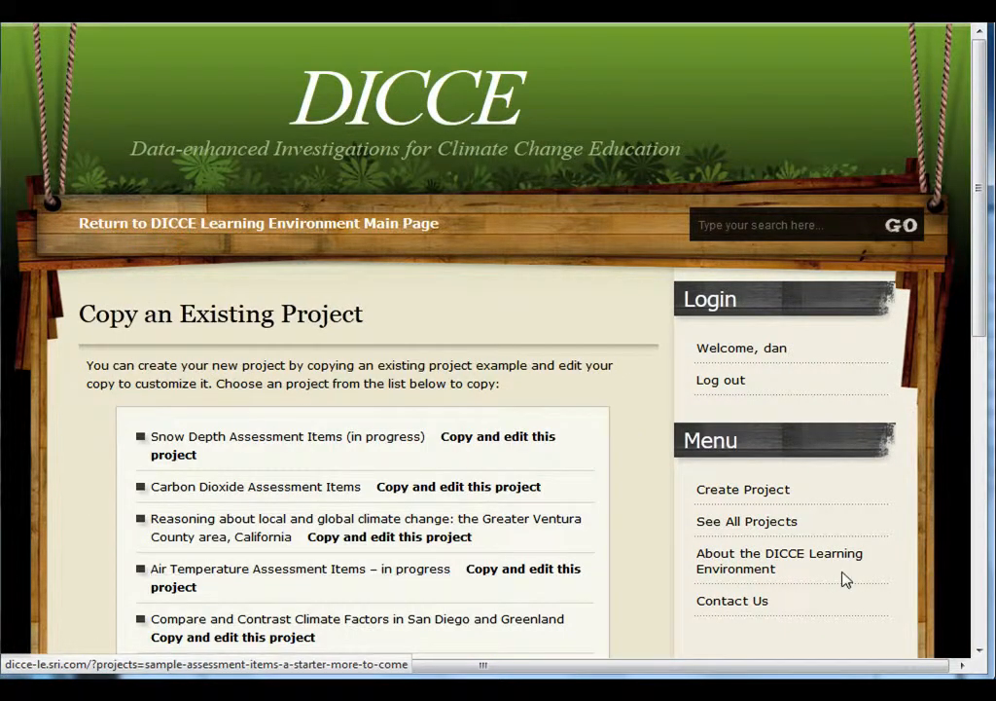
drag(981, 326, 980, 545)
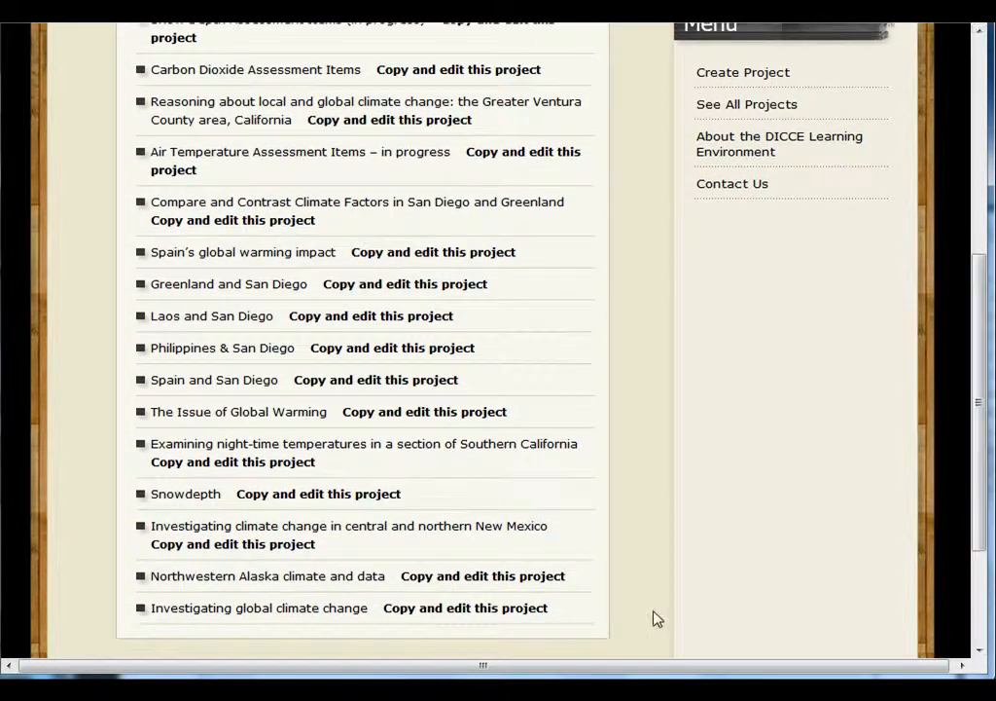
- Copy Northwestern Alaska and retitle it 'Northwestern Alaska climate and data adapted for middle school'
click(468, 580)
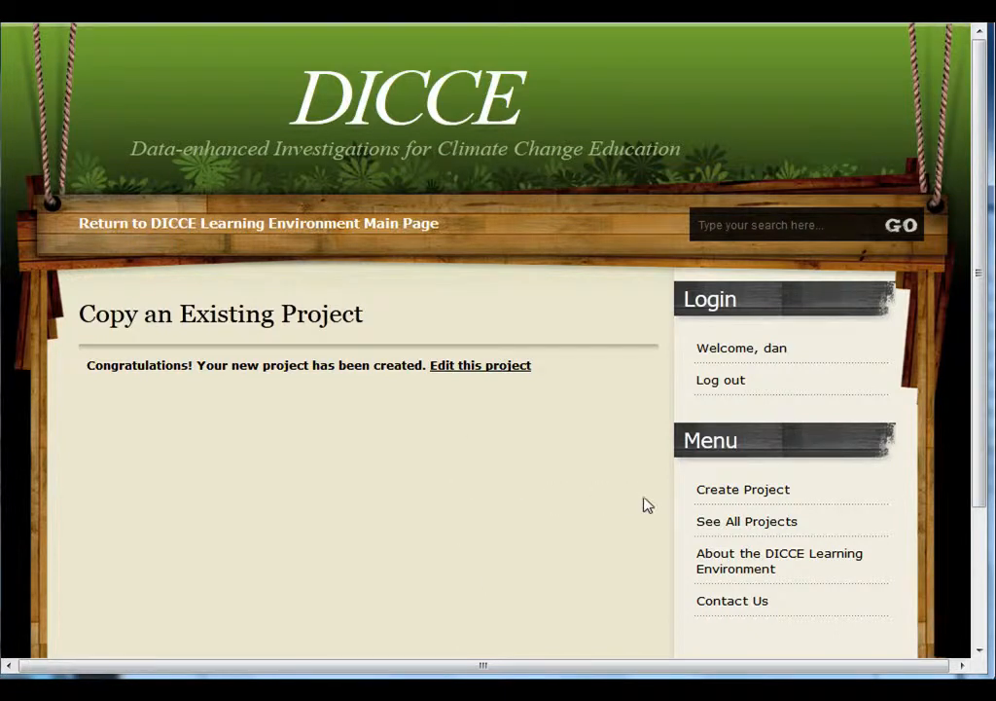
click(501, 367)
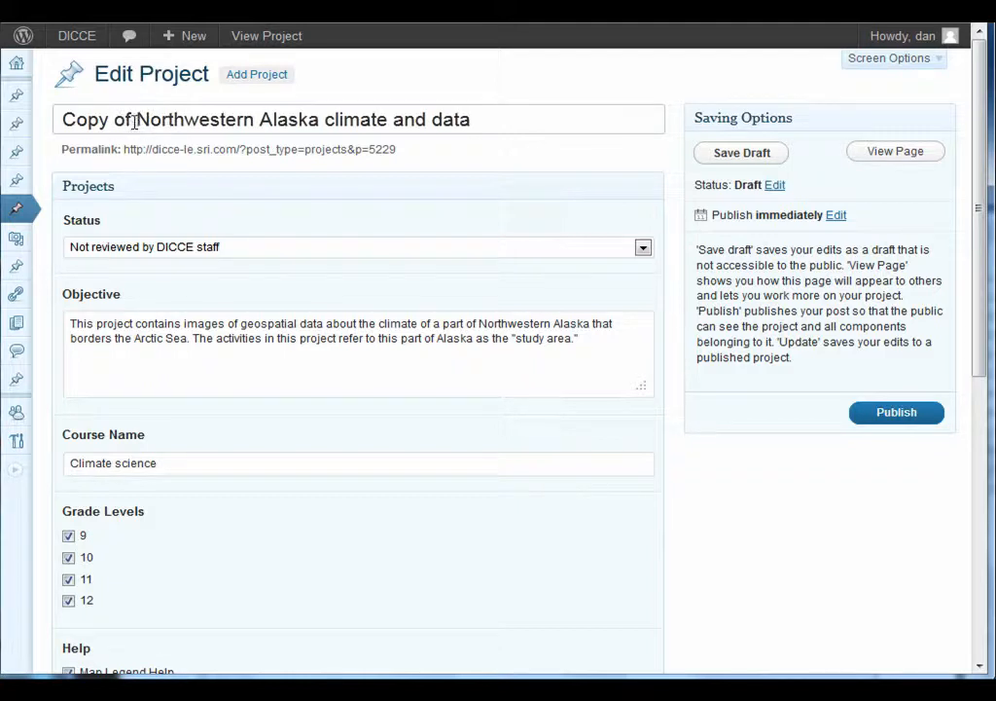
drag(136, 118, 42, 123)
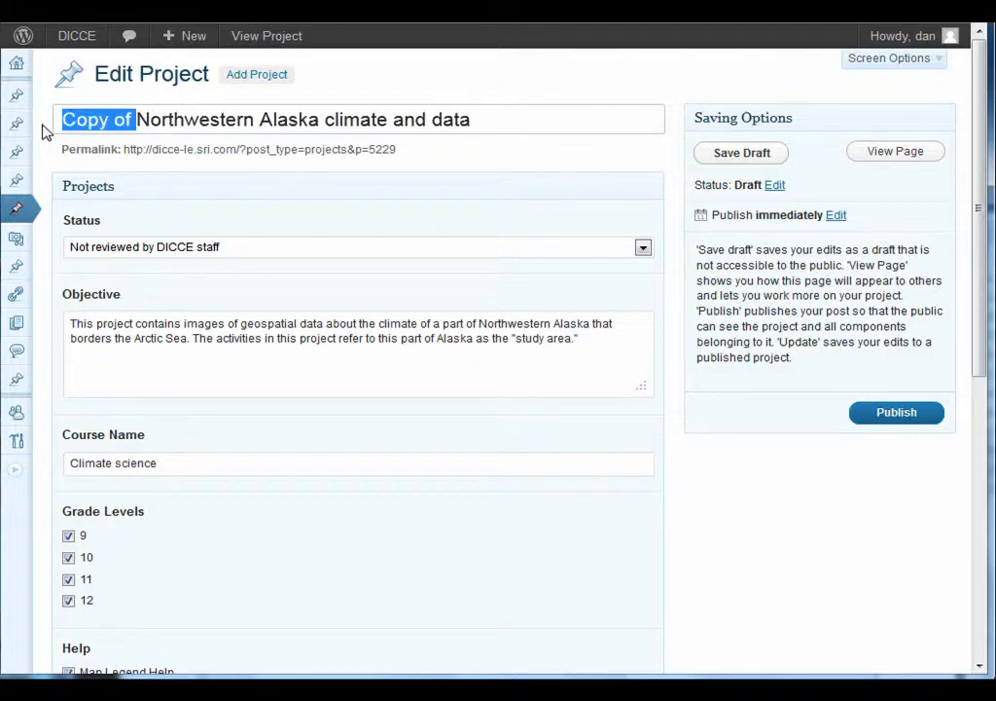
key(BackSpace)
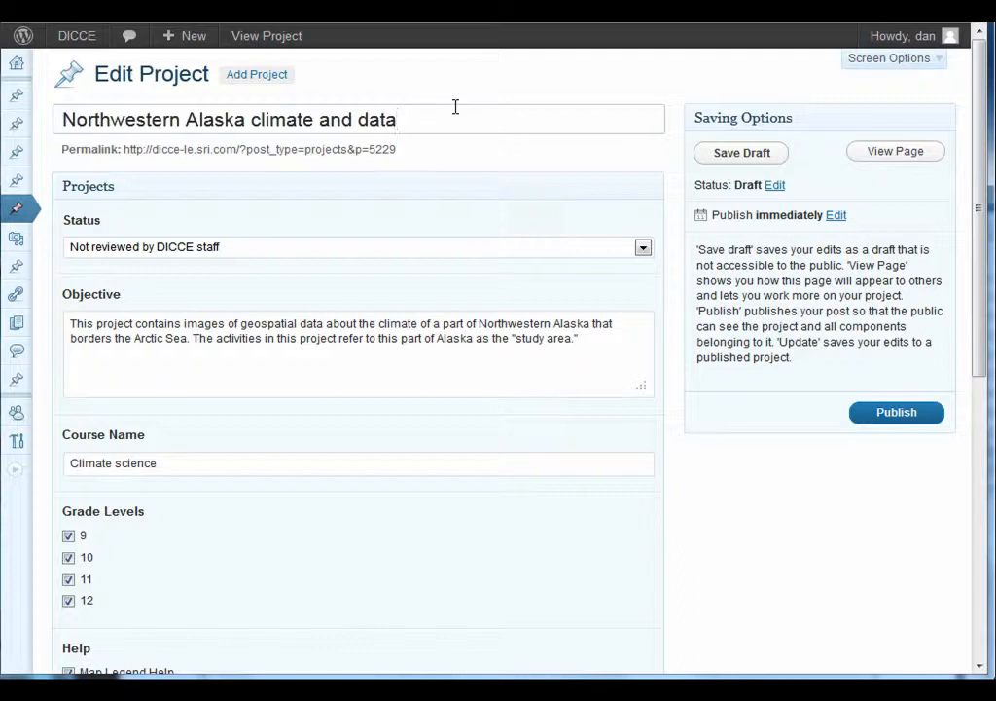
text(Vers)
key(BackSpace)
key(BackSpace)
key(BackSpace)
key(BackSpace)
text(adapted for middole)
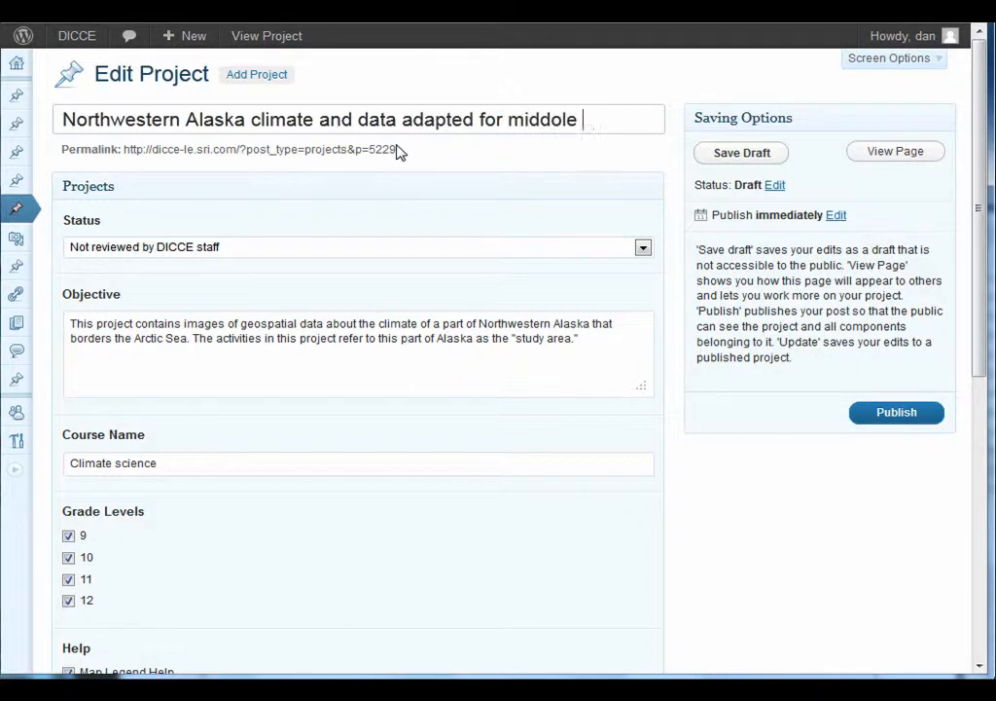
key(BackSpace)
key(BackSpace)
key(BackSpace)
key(BackSpace)
text(le school)
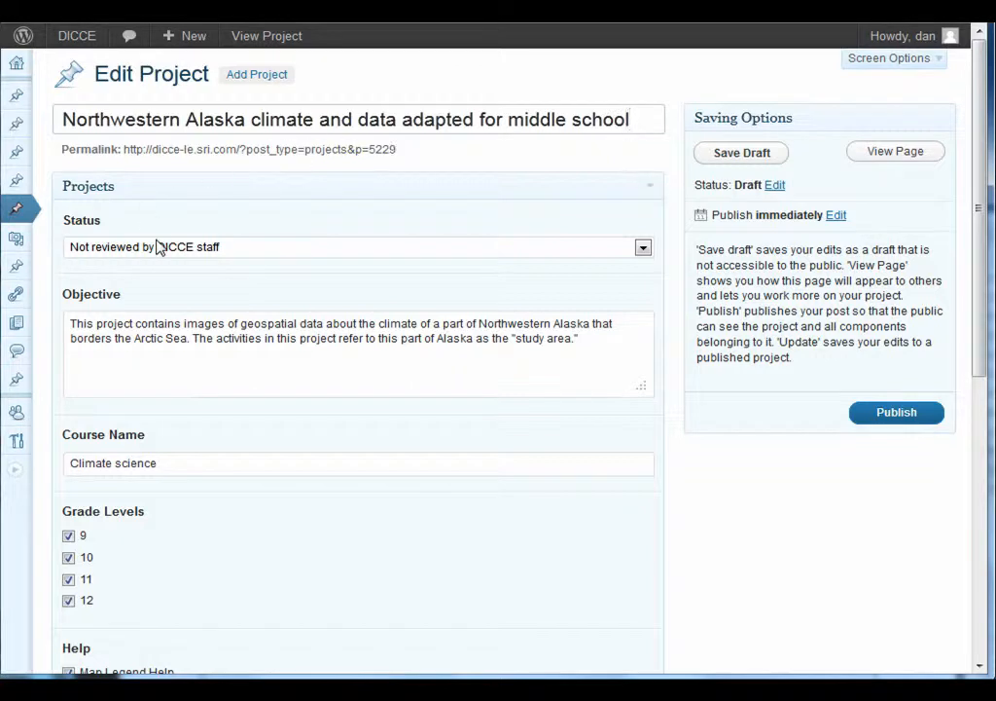
- Replace the old objective paragraph with placeholder text
click(277, 338)
text(lsdksudksdukuku)
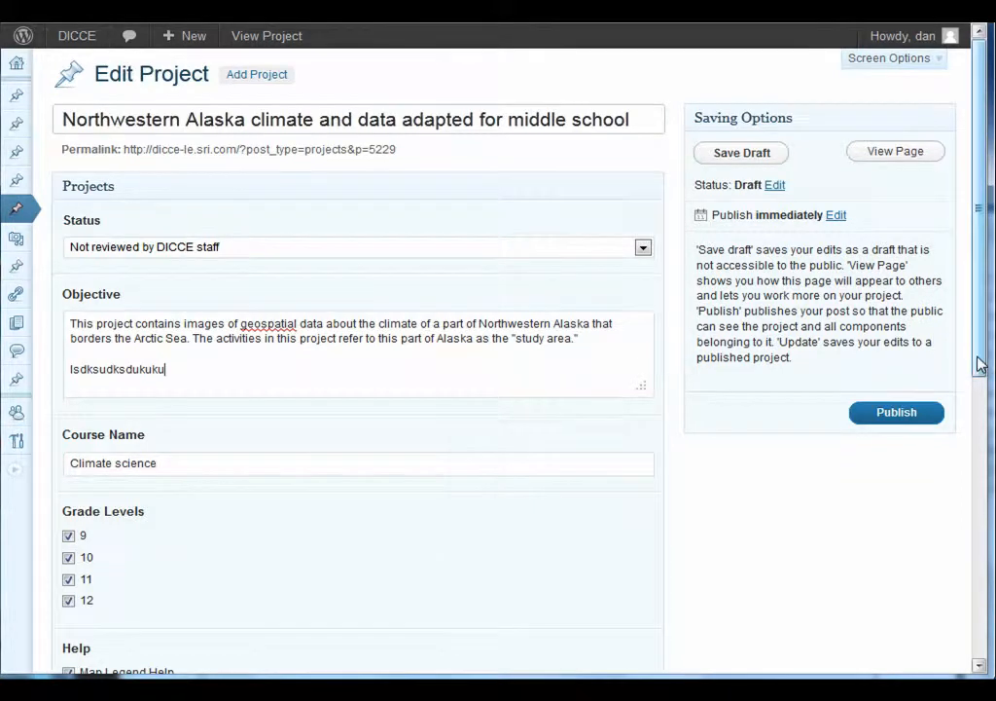
scroll(577, 391, down, 1)
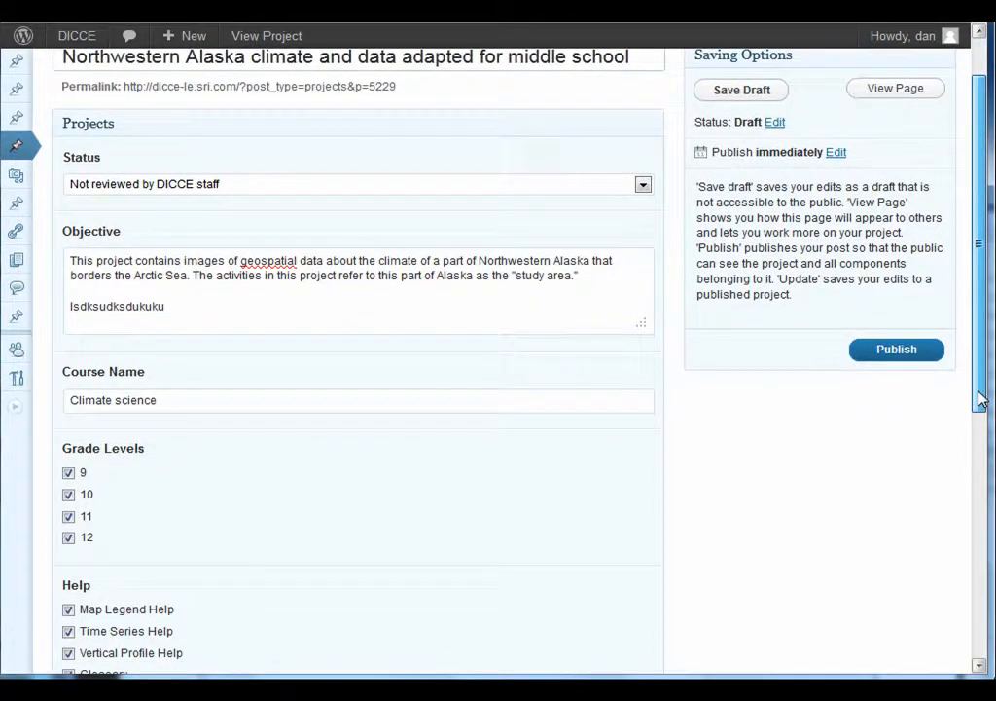
drag(311, 290, 149, 261)
key(BackSpace)
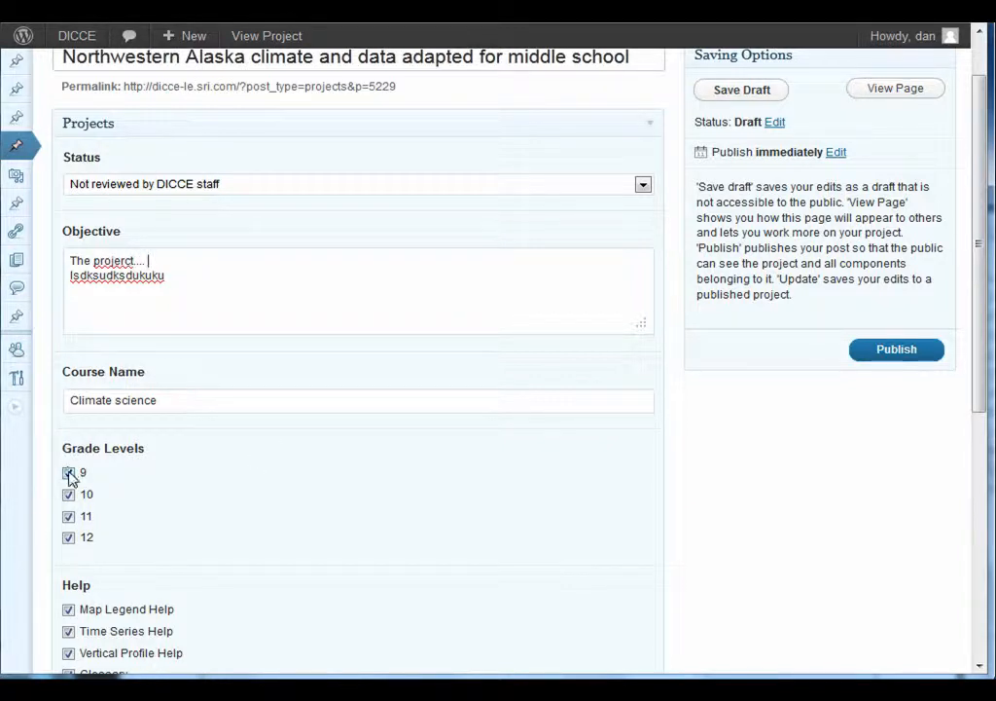
- Turn off Map Legend, Vertical Profile, Glossary and conversion help items, then save as draft
drag(979, 389, 981, 596)
click(68, 282)
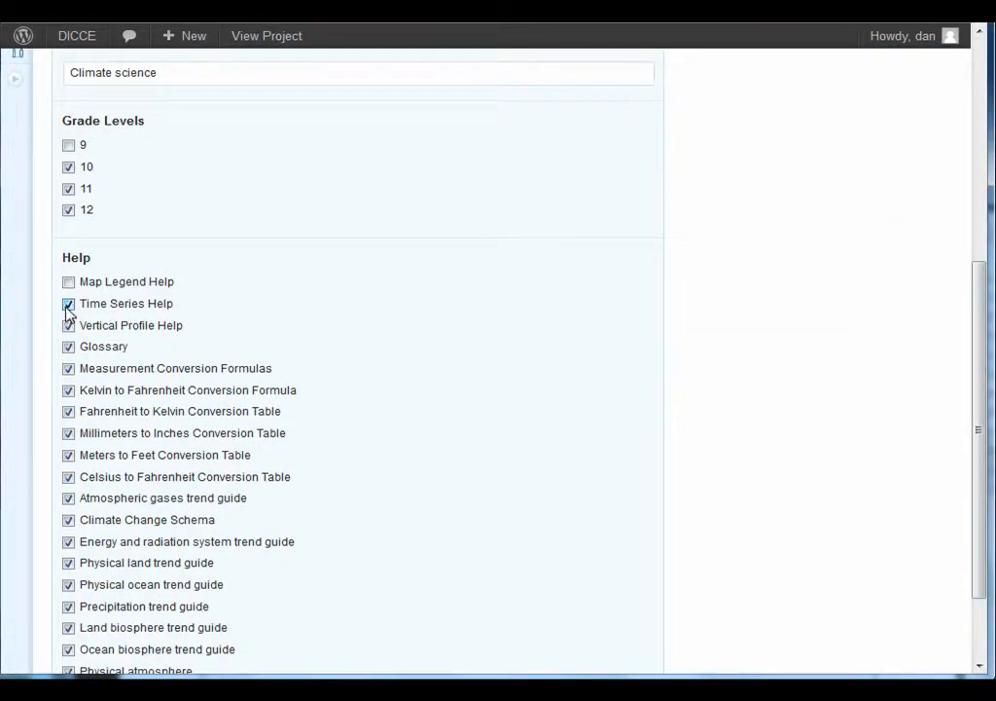
click(68, 327)
click(68, 346)
click(68, 369)
click(68, 390)
click(68, 412)
click(69, 435)
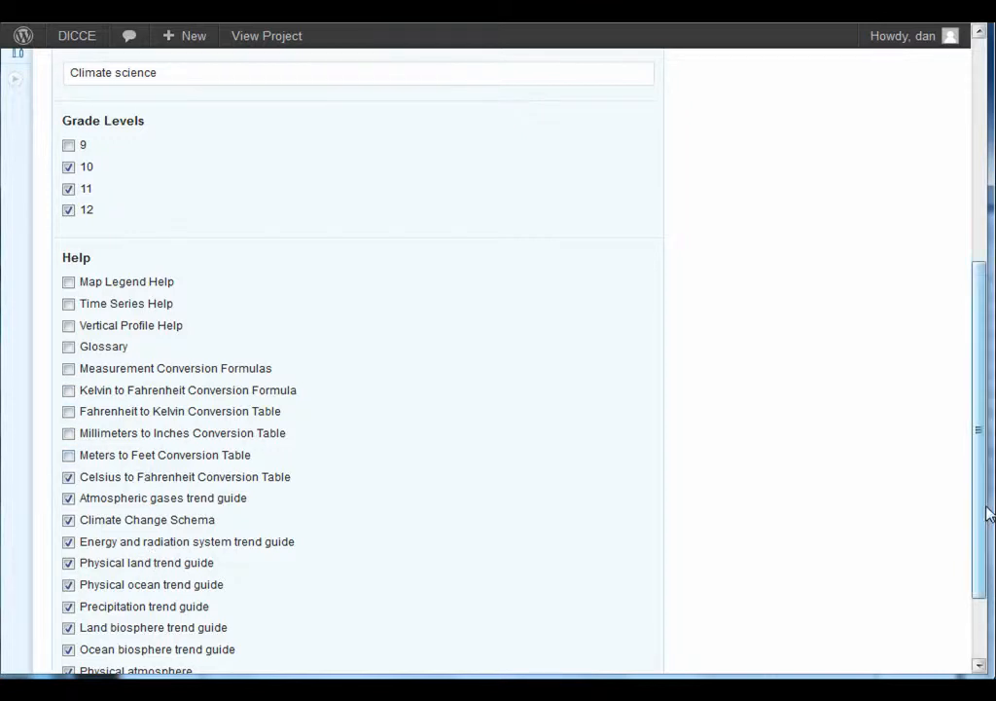
scroll(974, 523, down, 2)
scroll(957, 378, up, 5)
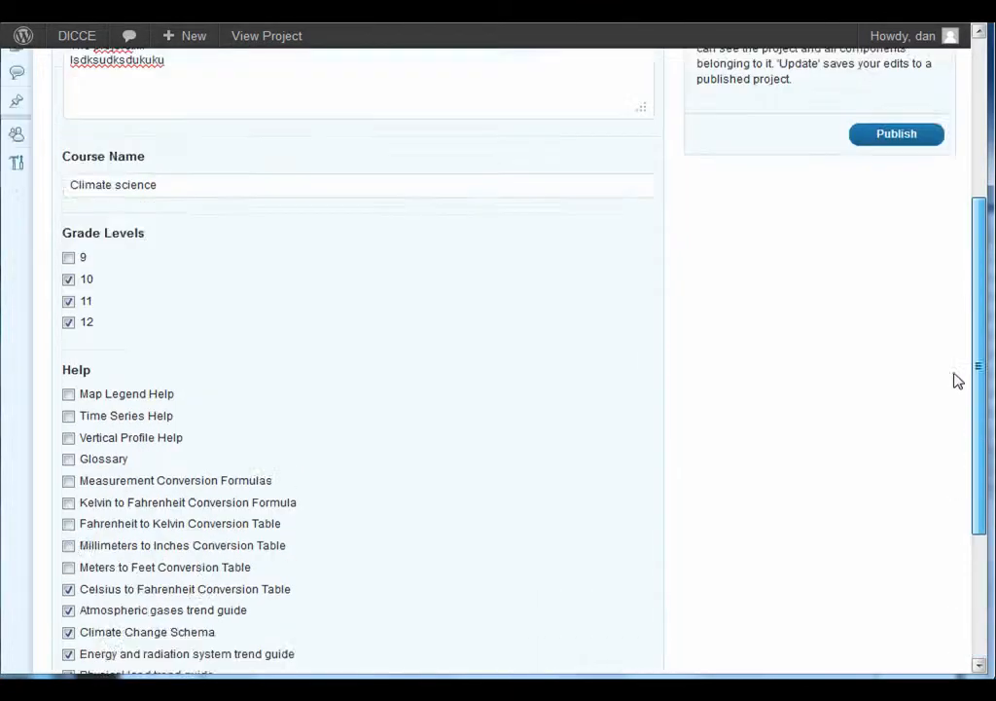
click(743, 154)
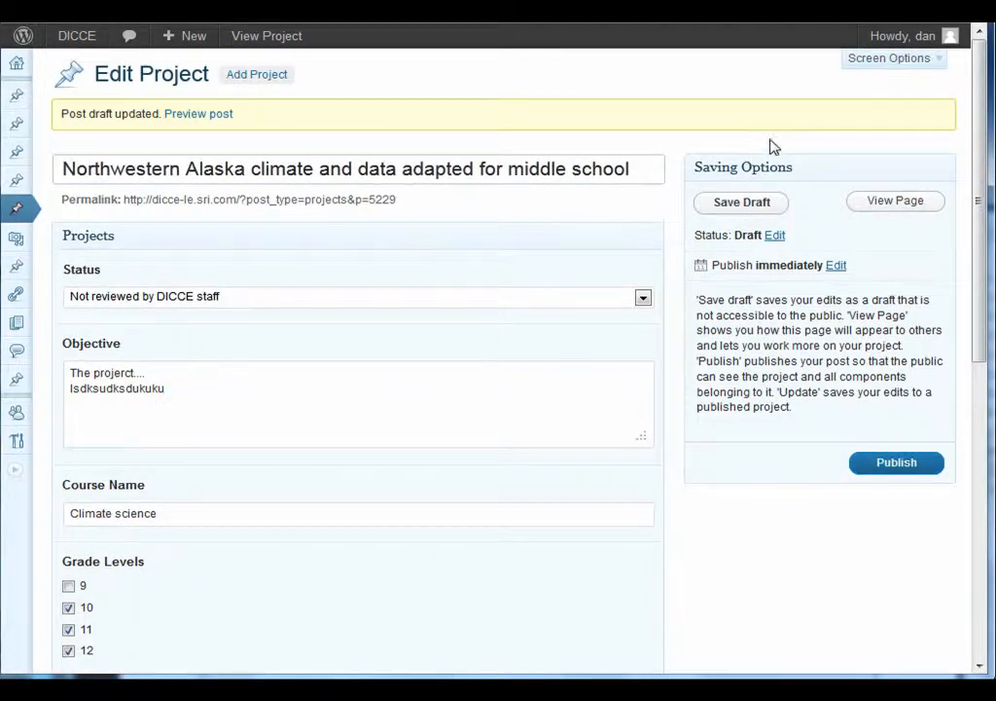
- From the project page, open 'Copy of Northwestern Alaska time-series graphs spanning mutiple years'
click(912, 206)
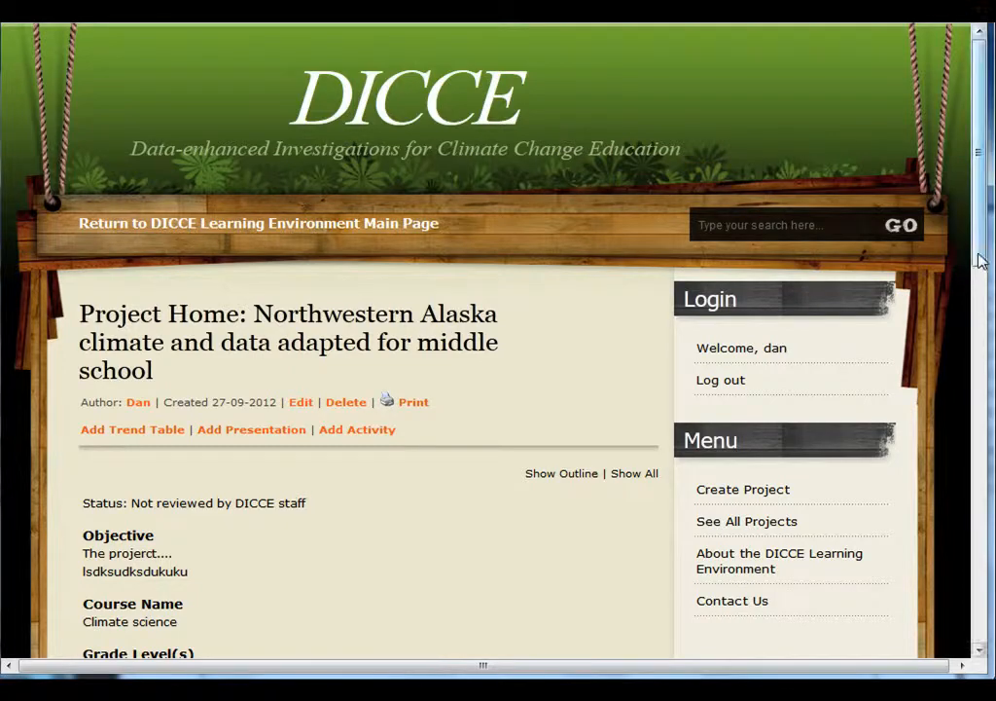
drag(979, 258, 978, 459)
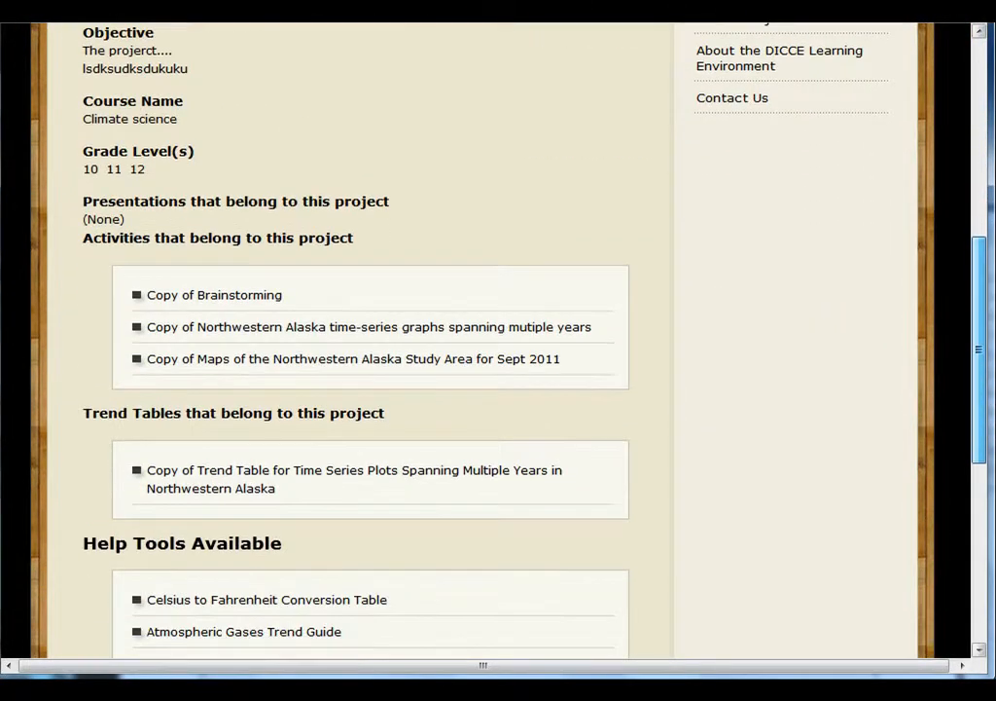
click(238, 331)
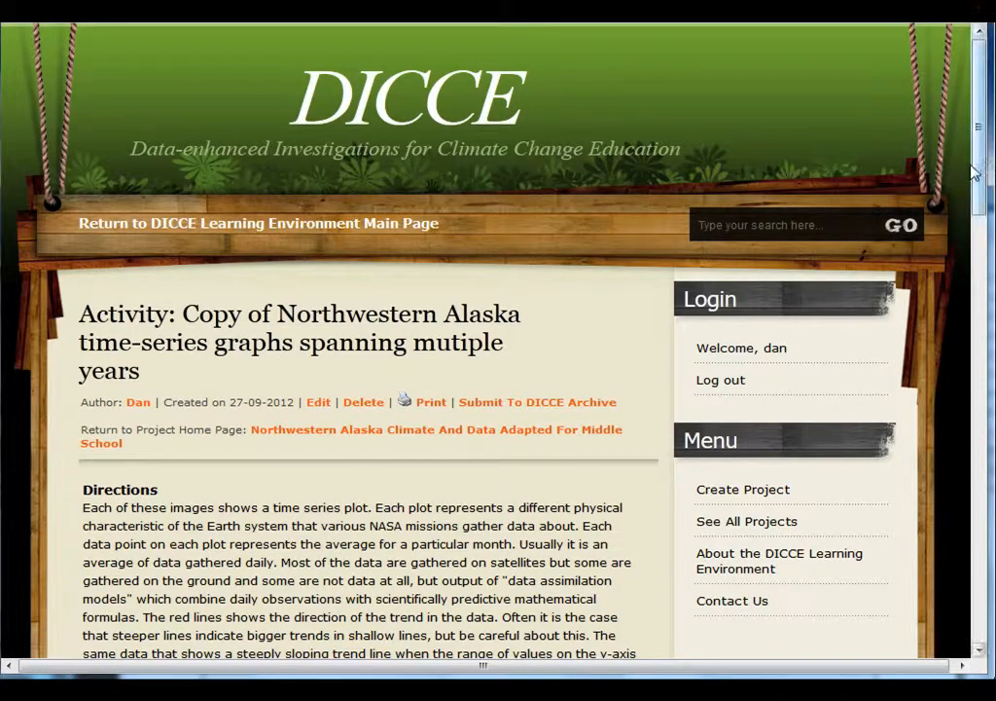
drag(978, 185, 992, 263)
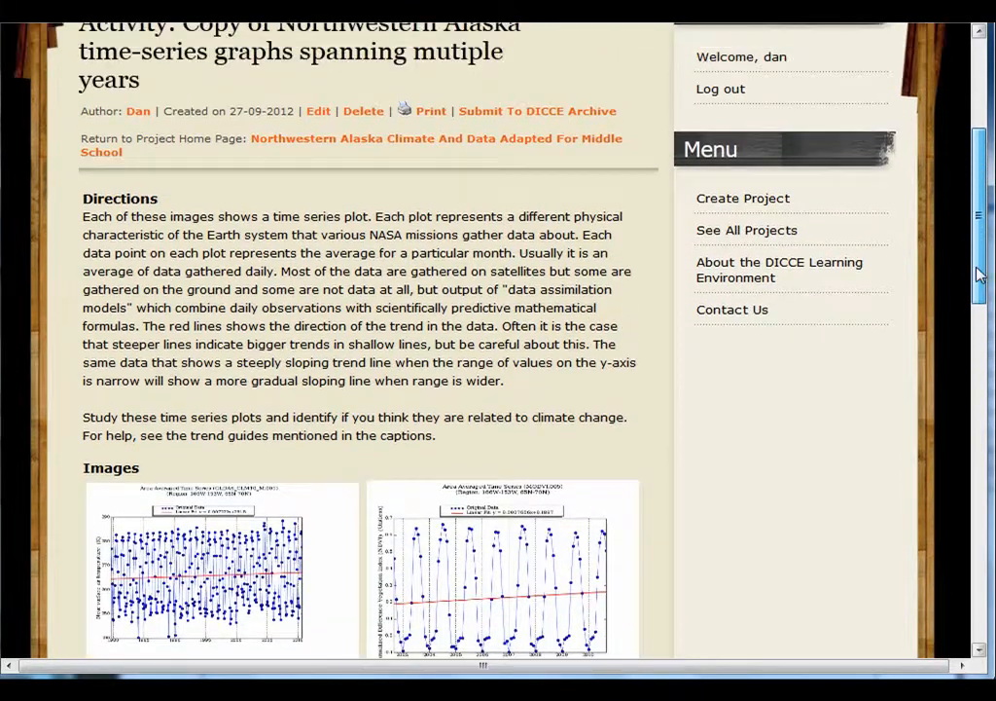
- Change the directions from 'Each of…shows' to 'Some of…show'
click(319, 113)
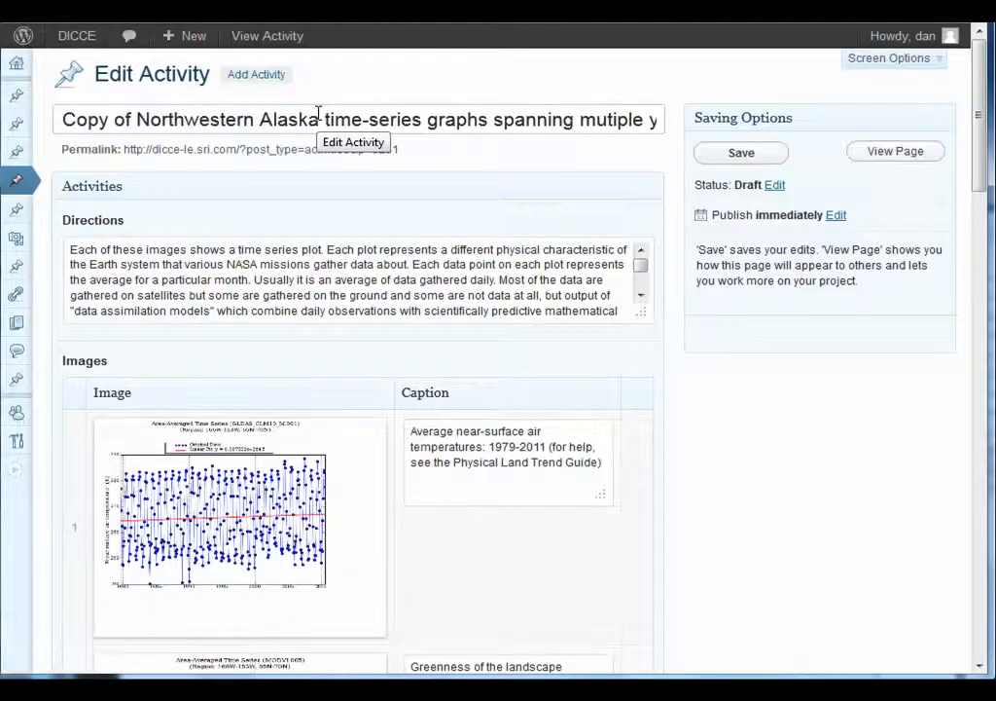
double_click(309, 280)
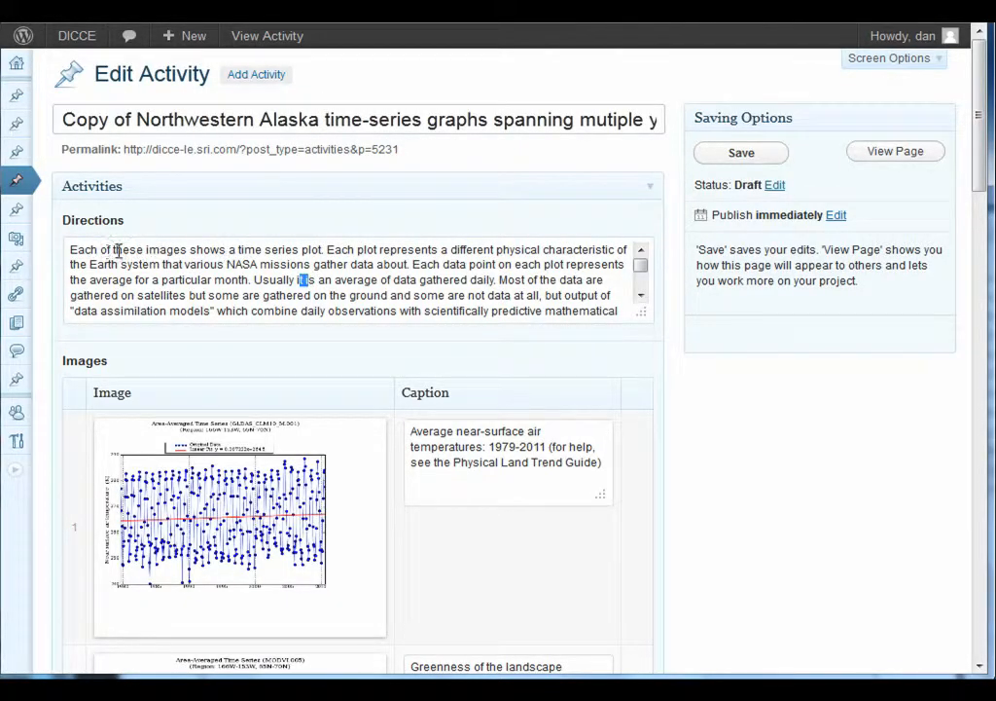
drag(114, 250, 49, 246)
text(Some of)
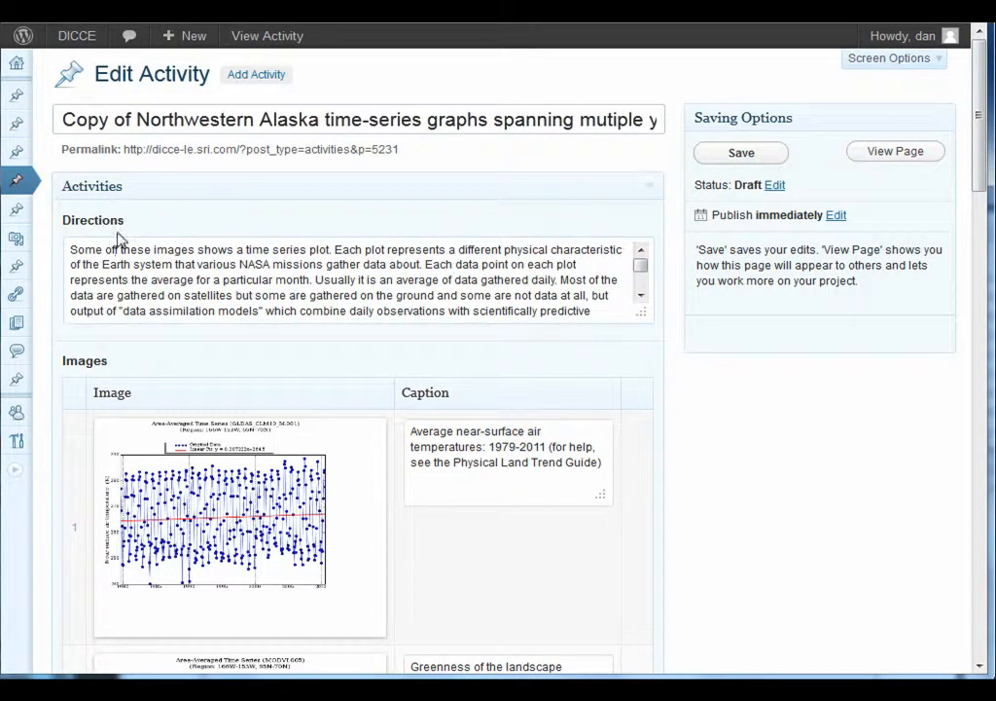
key(BackSpace)
click(233, 251)
key(BackSpace)
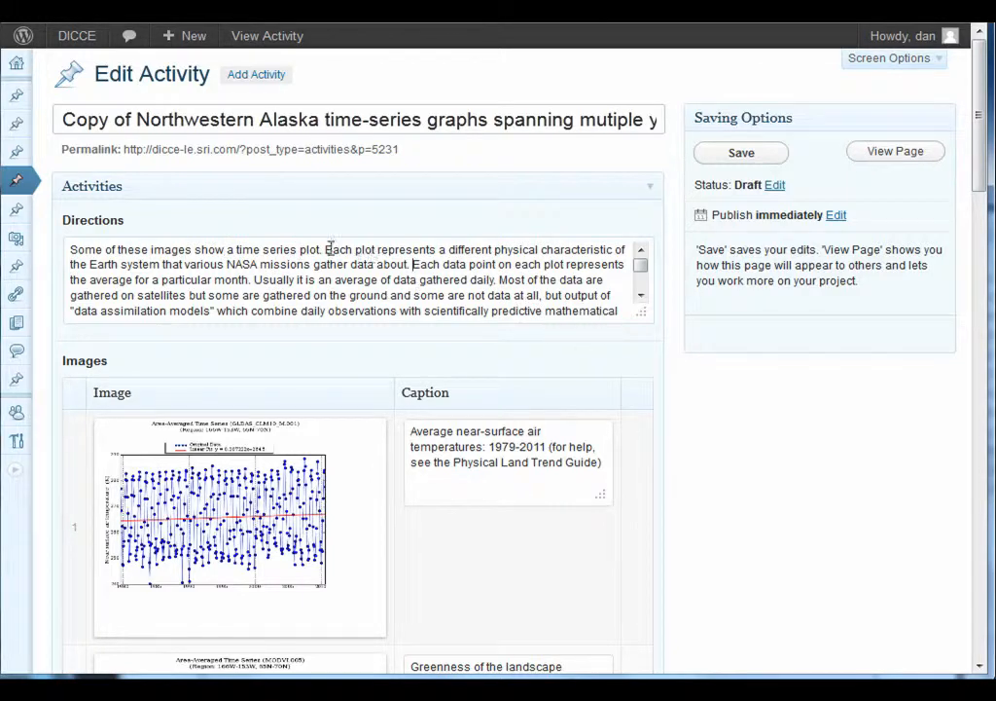
drag(641, 313, 695, 484)
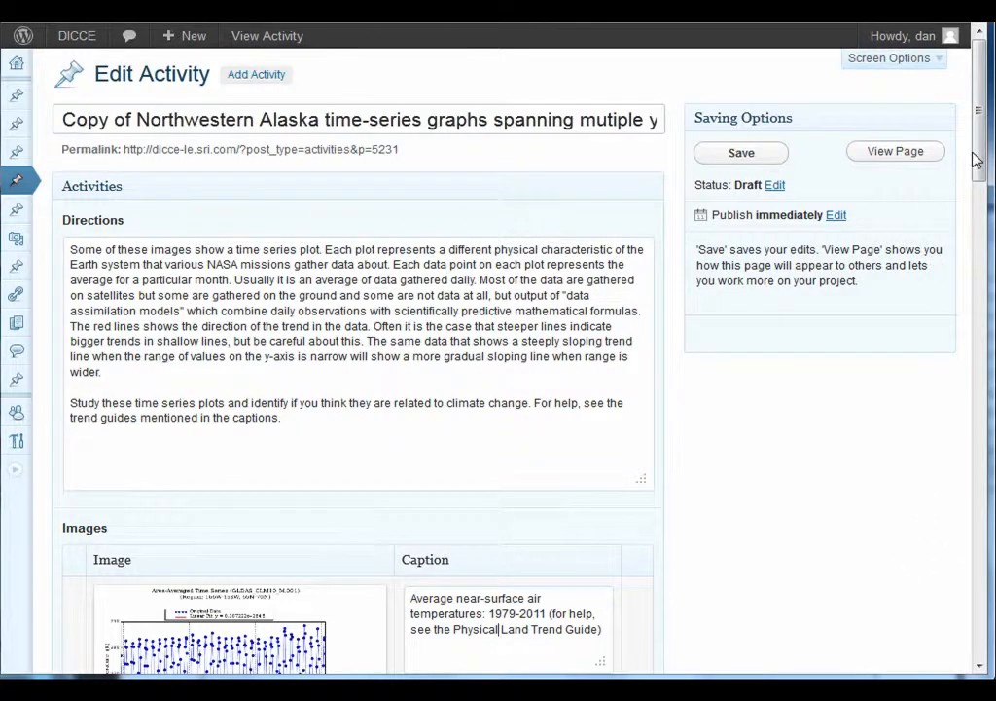
- Remove the air-temperature and Greenness image rows and move Net Shortwave Radiation above Ozone
drag(977, 158, 987, 258)
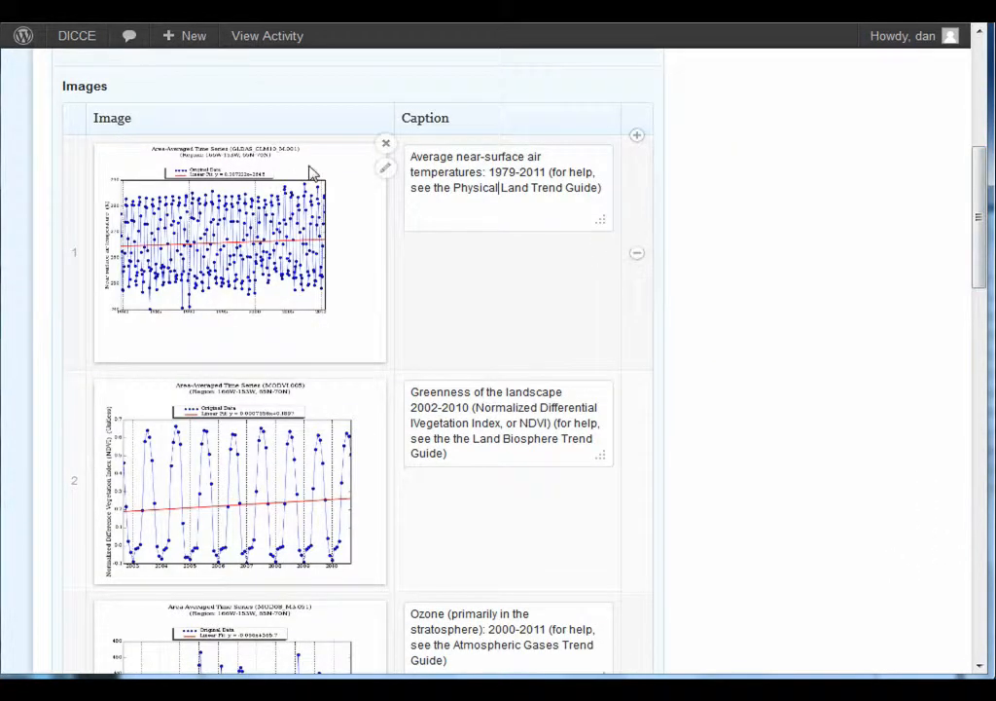
click(385, 144)
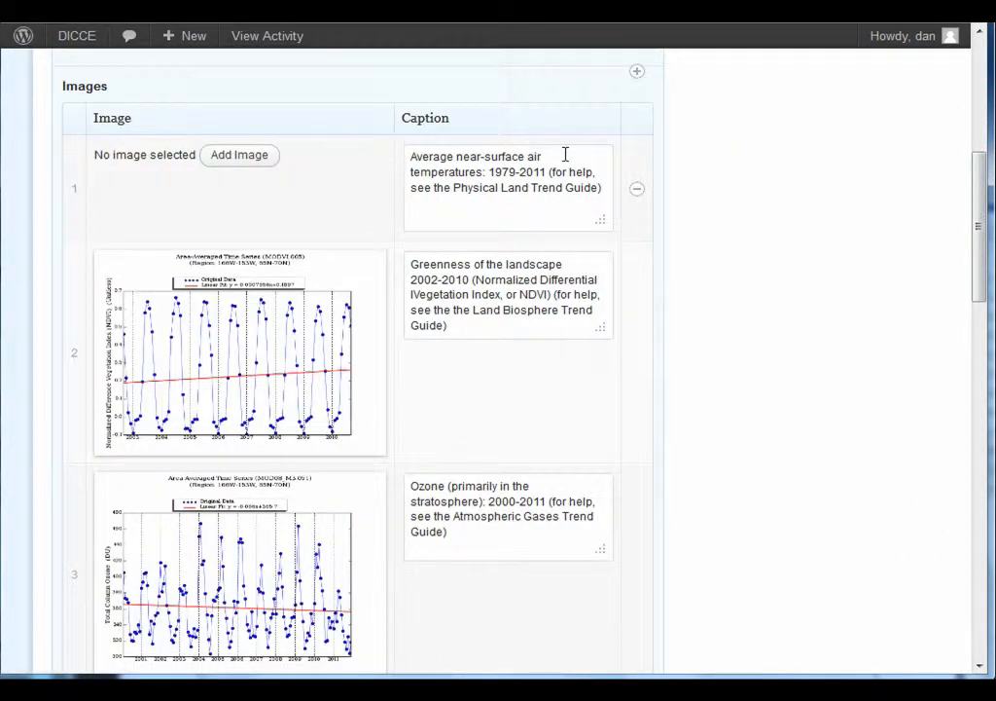
click(637, 191)
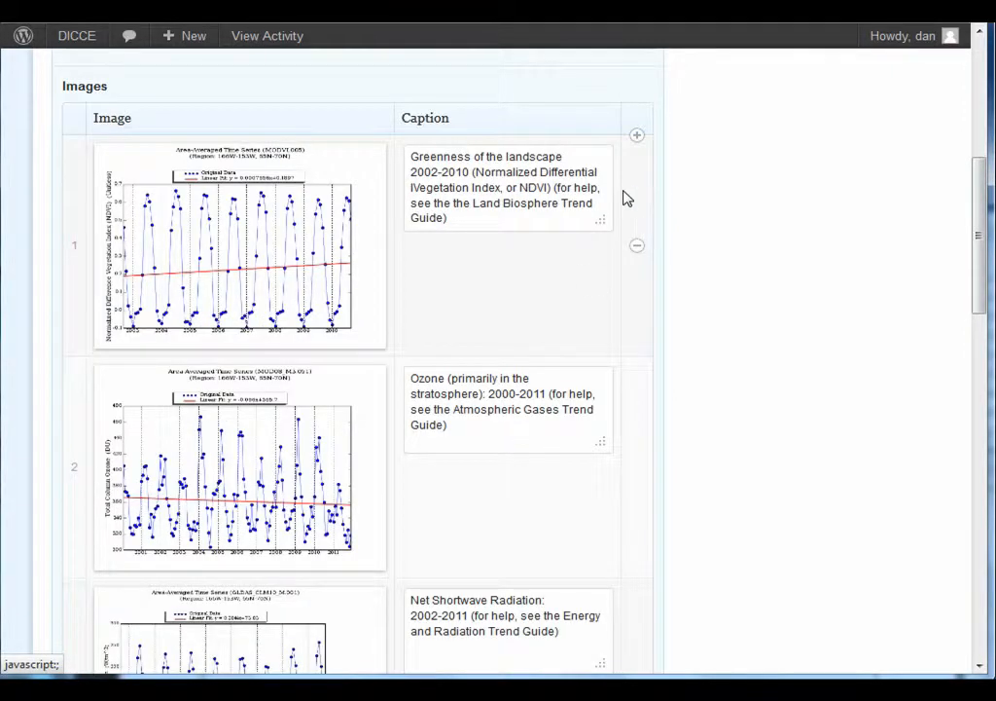
click(384, 144)
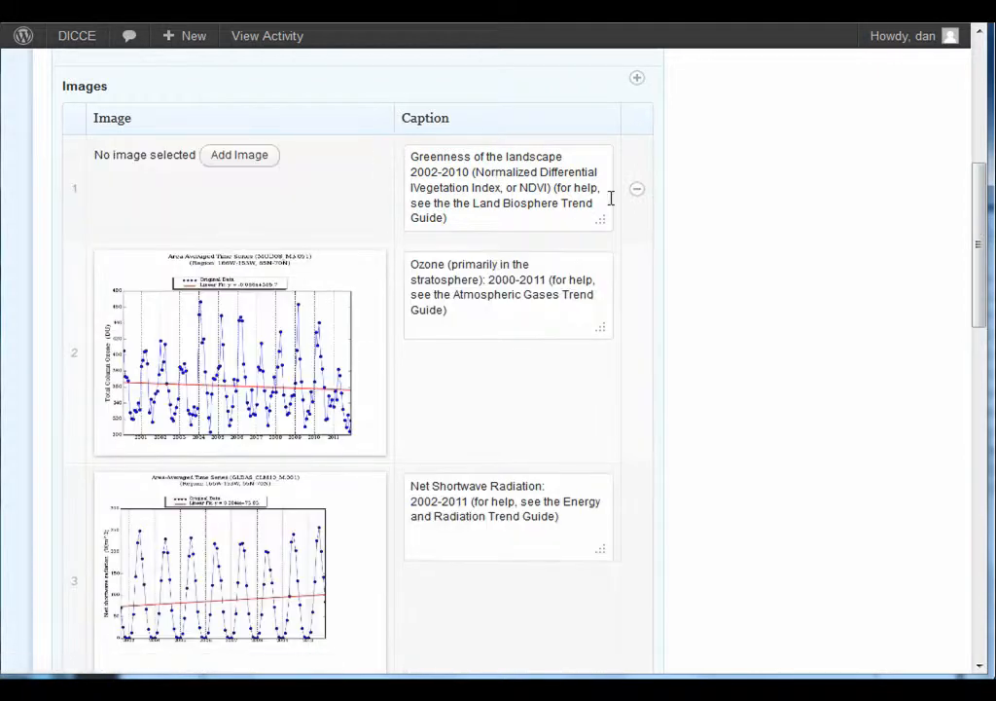
click(637, 192)
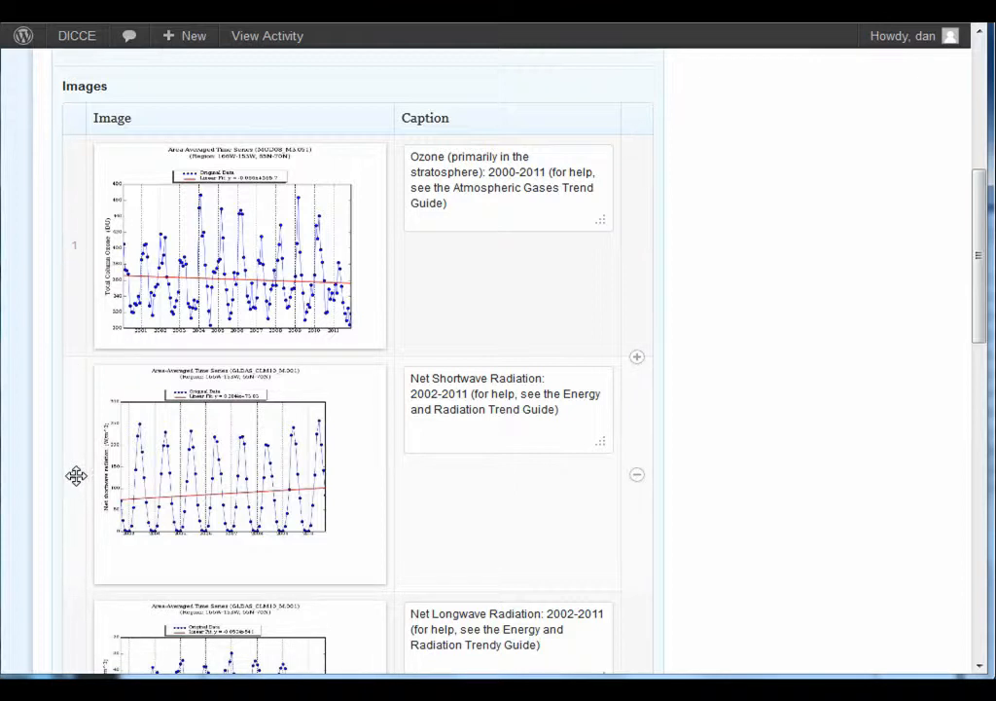
drag(77, 472, 81, 231)
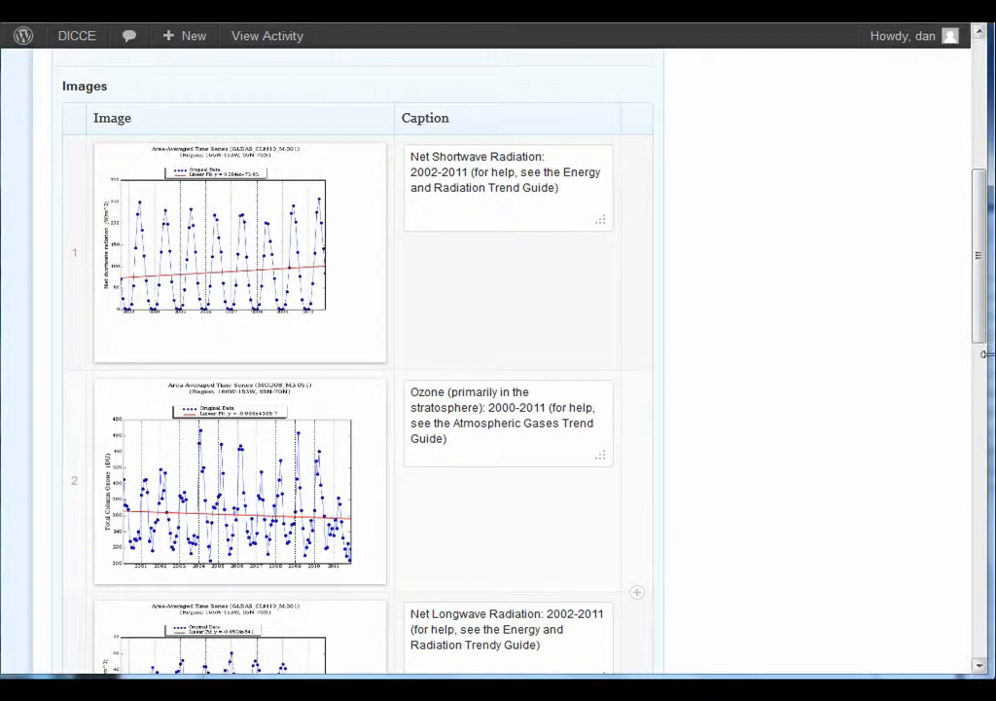
- Delete the trend-table question, add the question 'my new question', and save the draft
drag(981, 333, 994, 588)
click(502, 348)
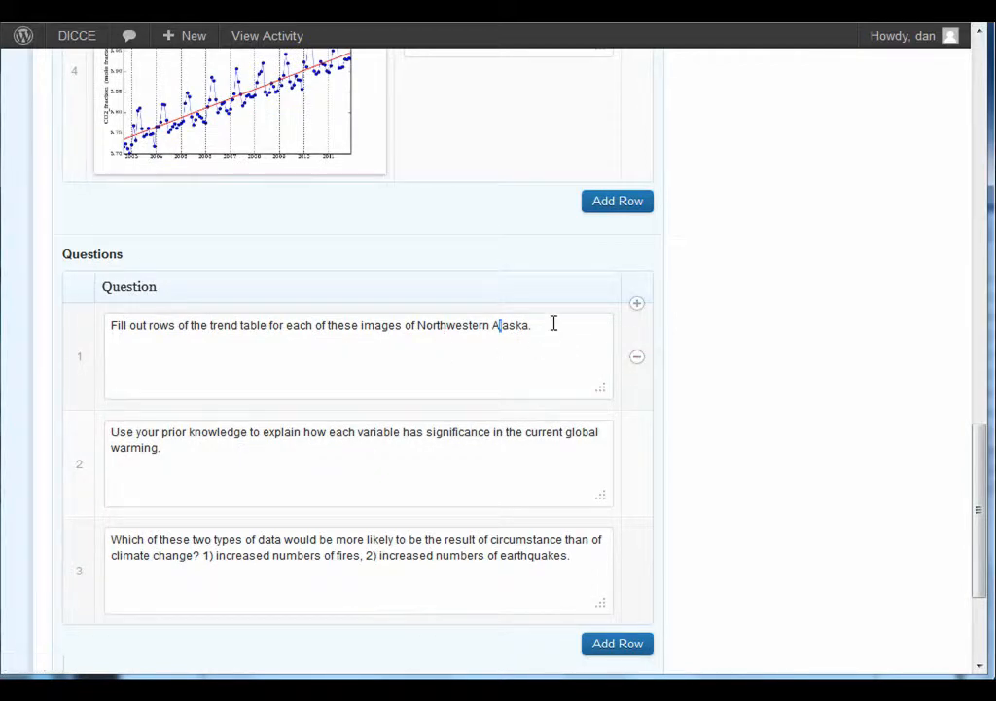
click(636, 366)
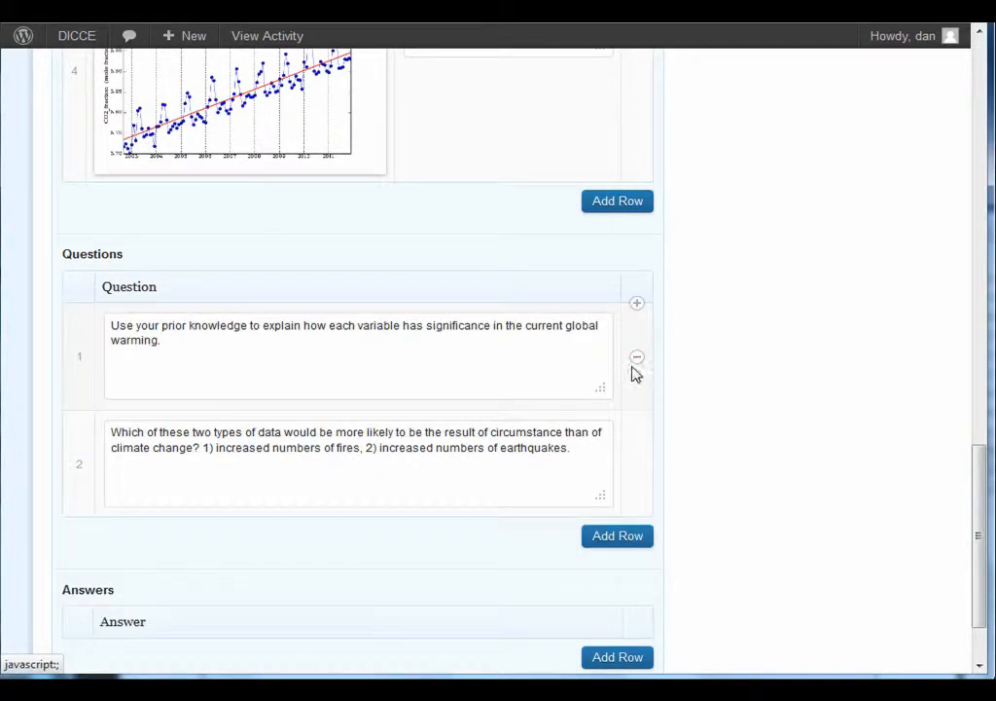
click(640, 538)
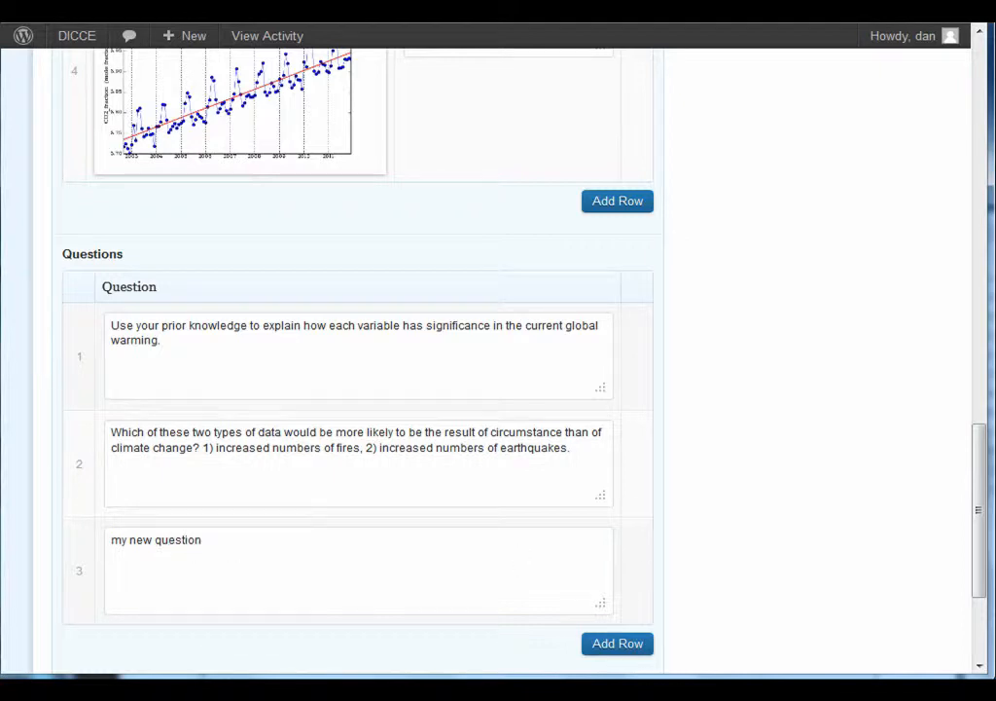
drag(979, 540, 900, 115)
scroll(876, 126, up, 1)
click(742, 153)
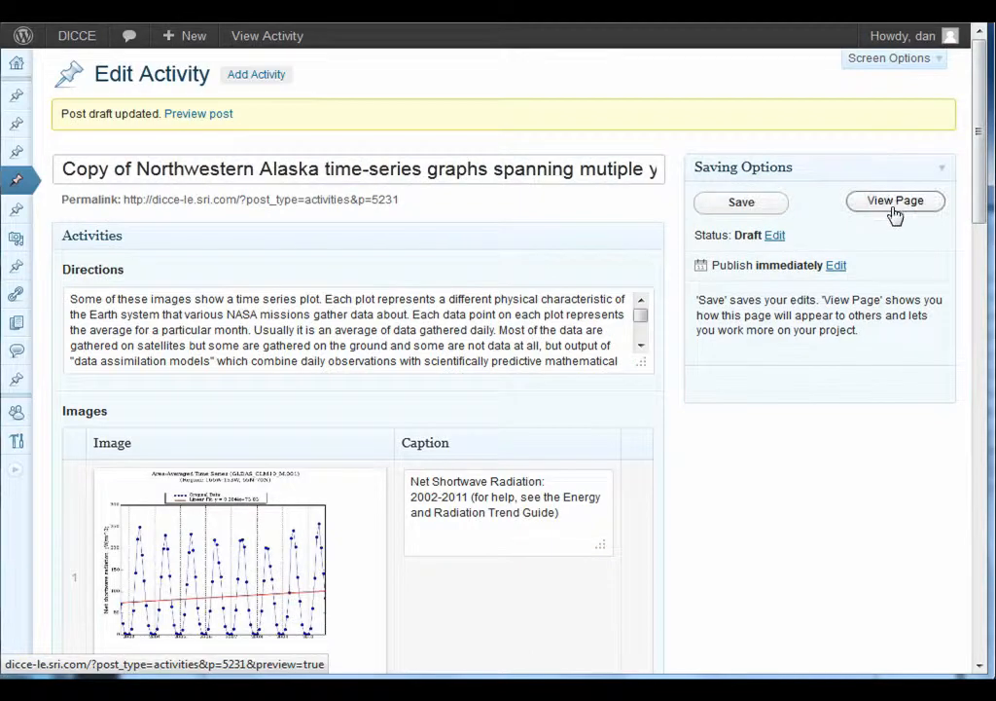
- Preview the activity's public page and its printable version, then return to the activity
click(893, 204)
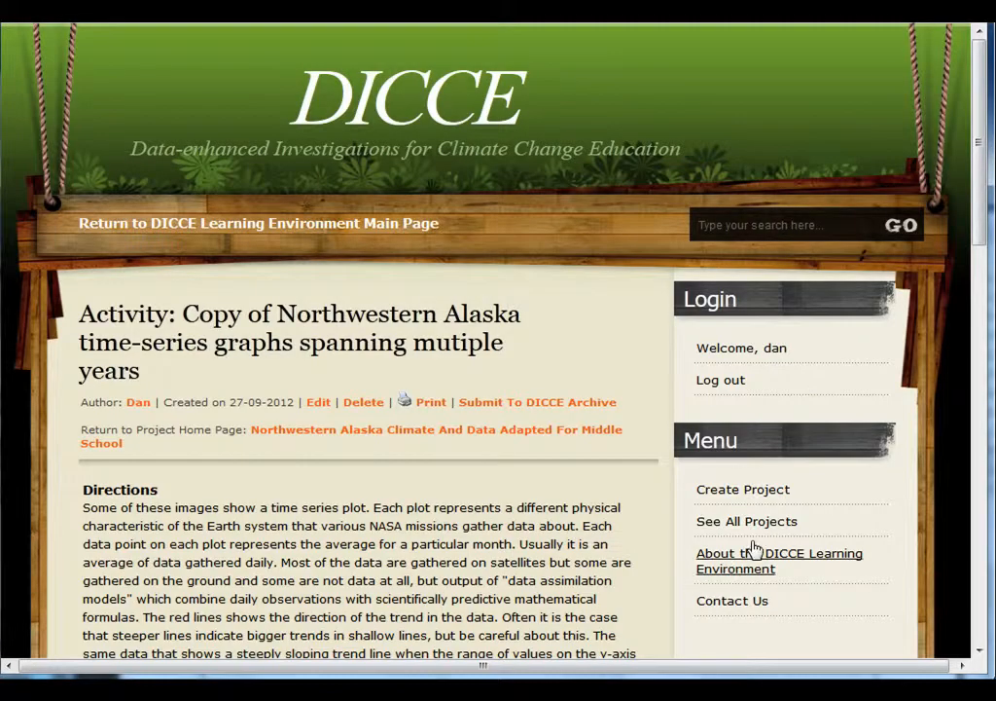
drag(983, 182, 918, 72)
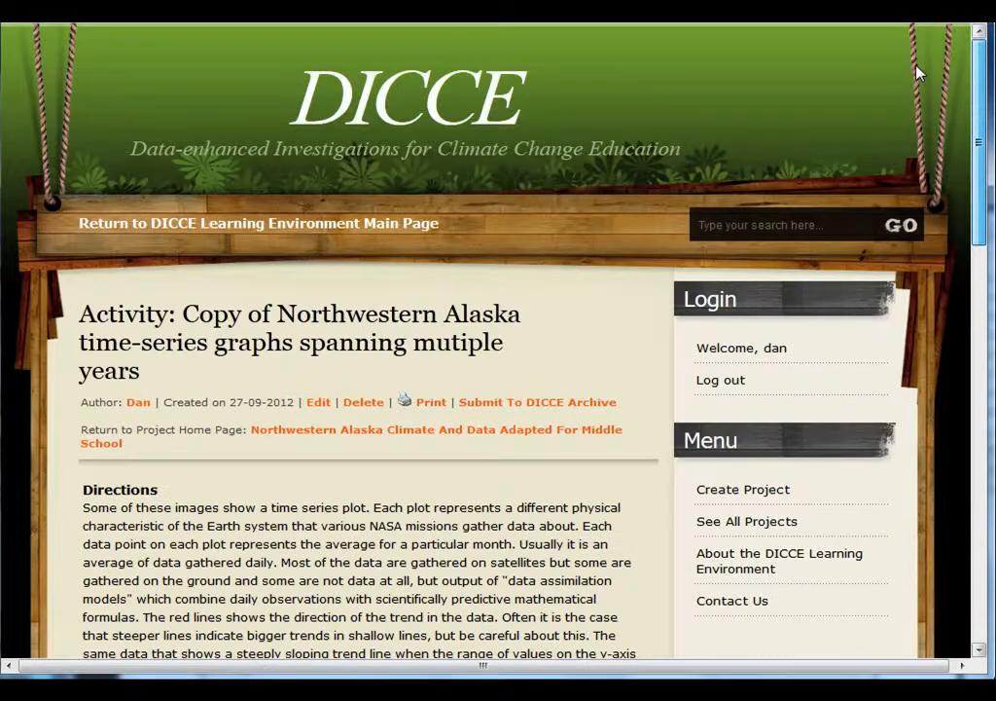
click(433, 403)
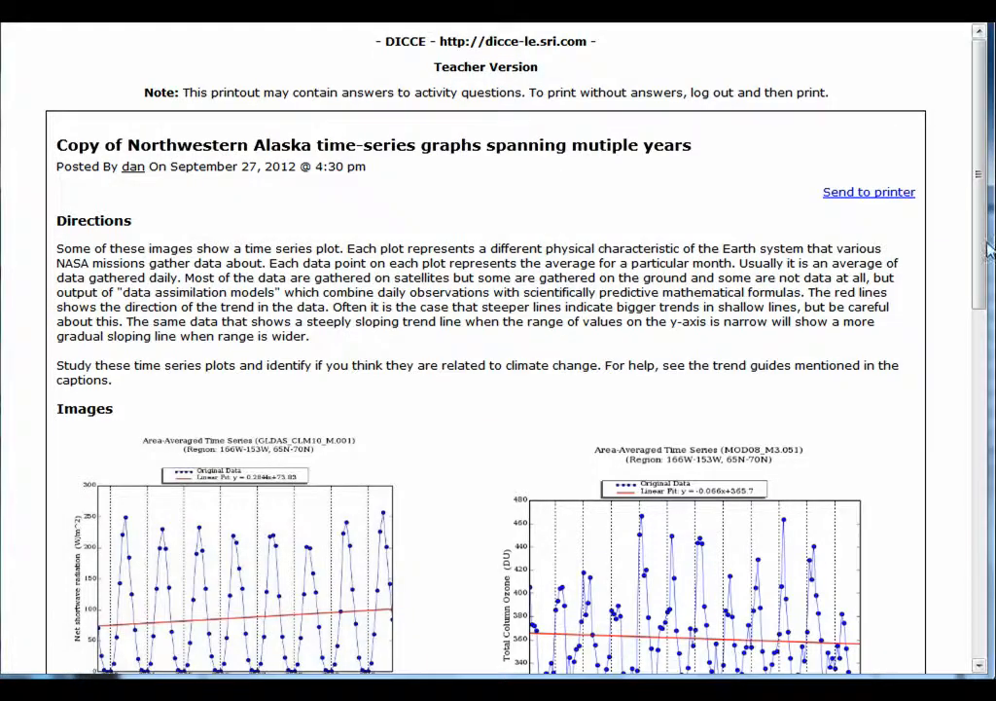
drag(979, 261, 905, 100)
click(17, 3)
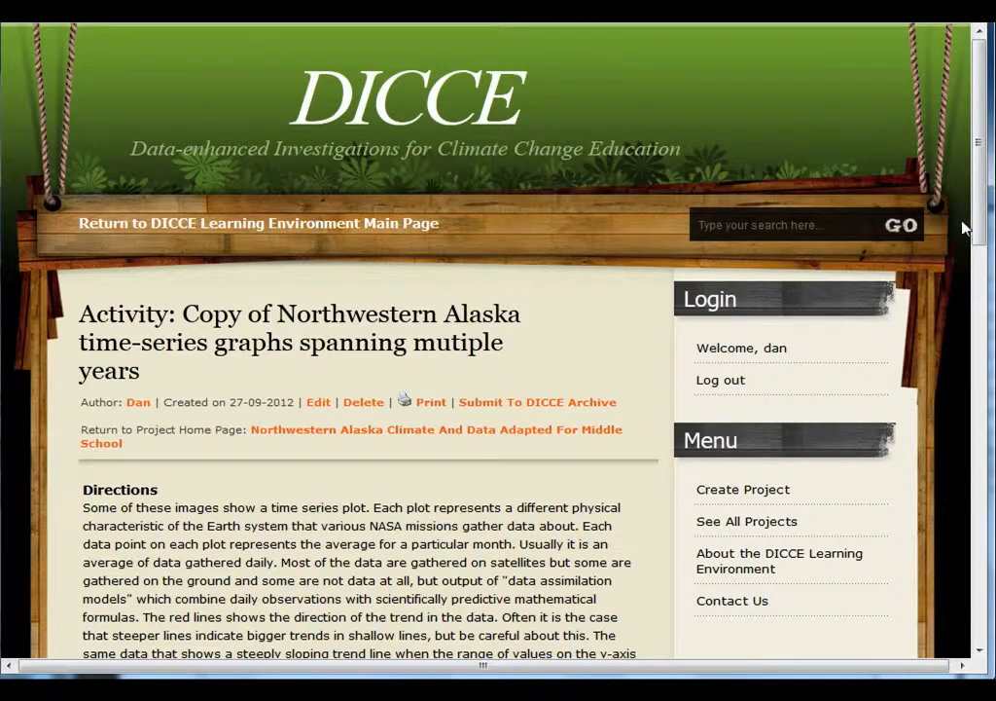
- Enlarge the Net Shortwave Radiation chart, then reopen and scroll the printable Teacher Version
drag(980, 223, 980, 419)
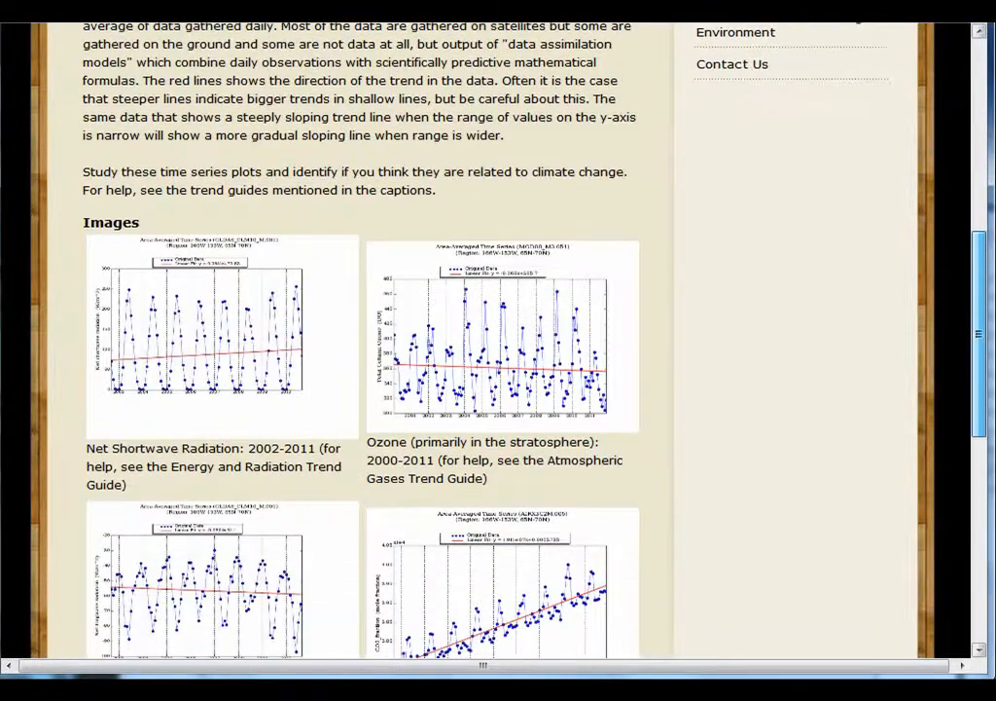
click(234, 358)
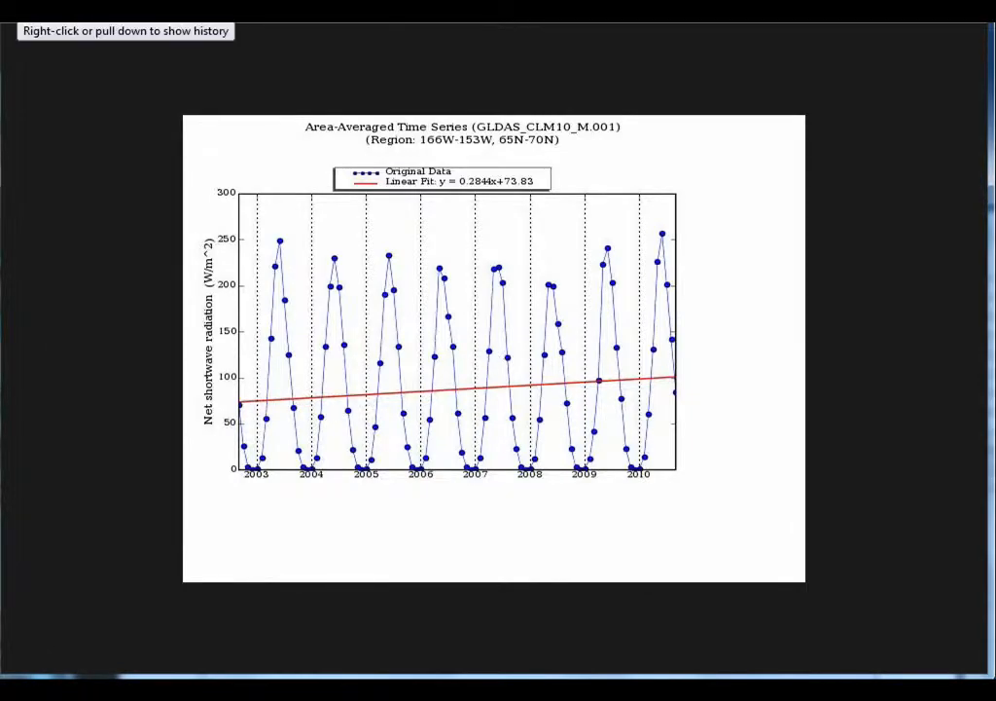
click(12, 8)
drag(981, 368, 972, 167)
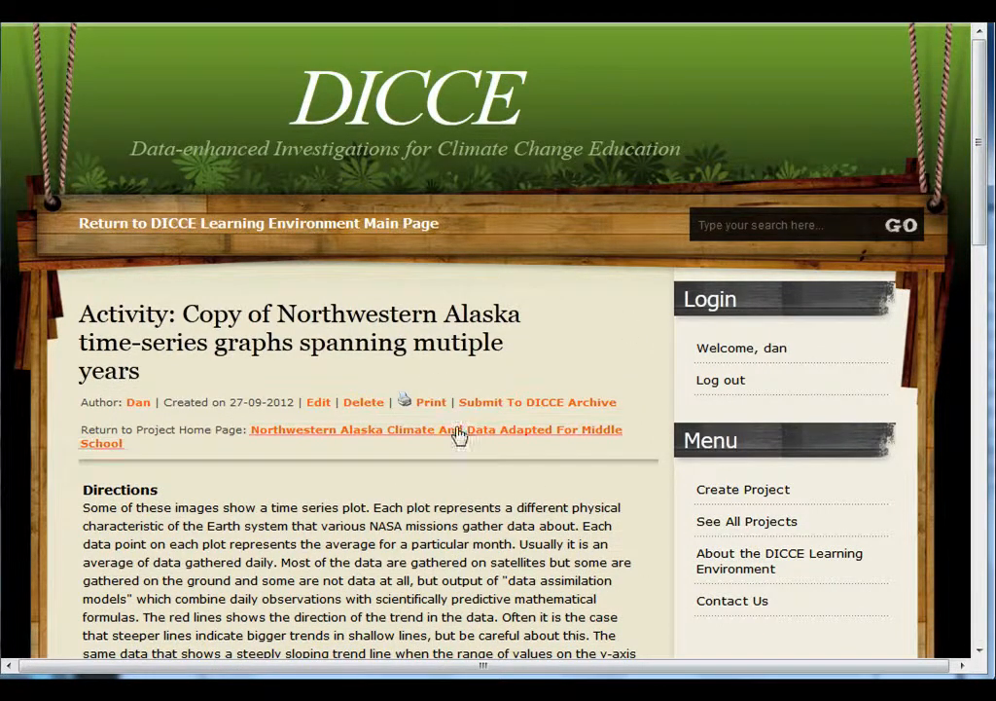
click(434, 407)
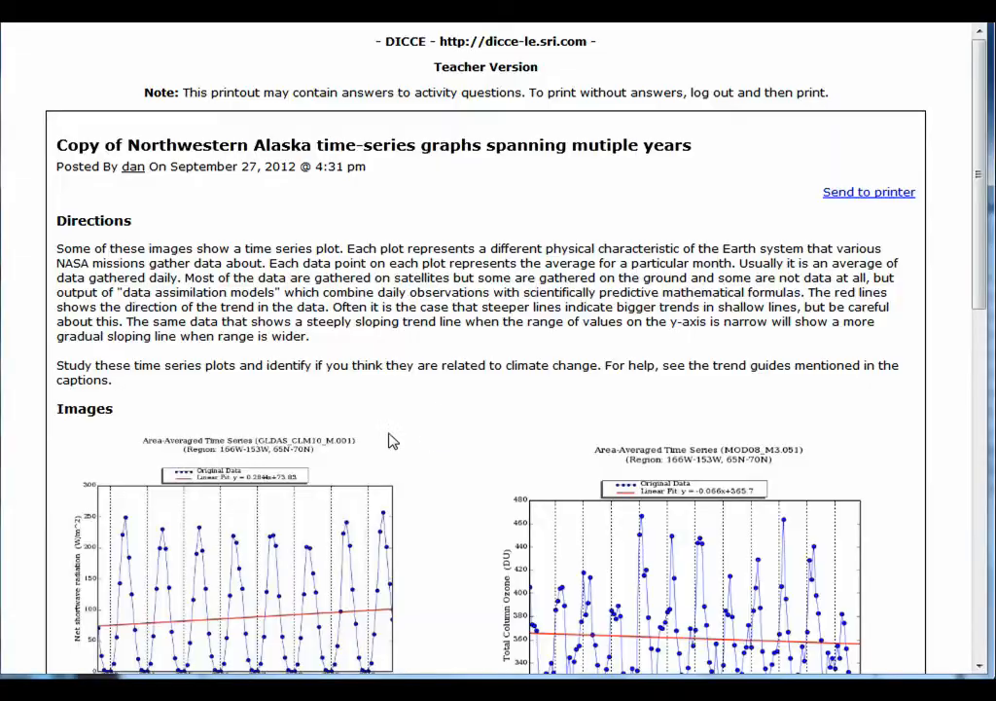
drag(978, 247, 994, 364)
scroll(722, 455, down, 3)
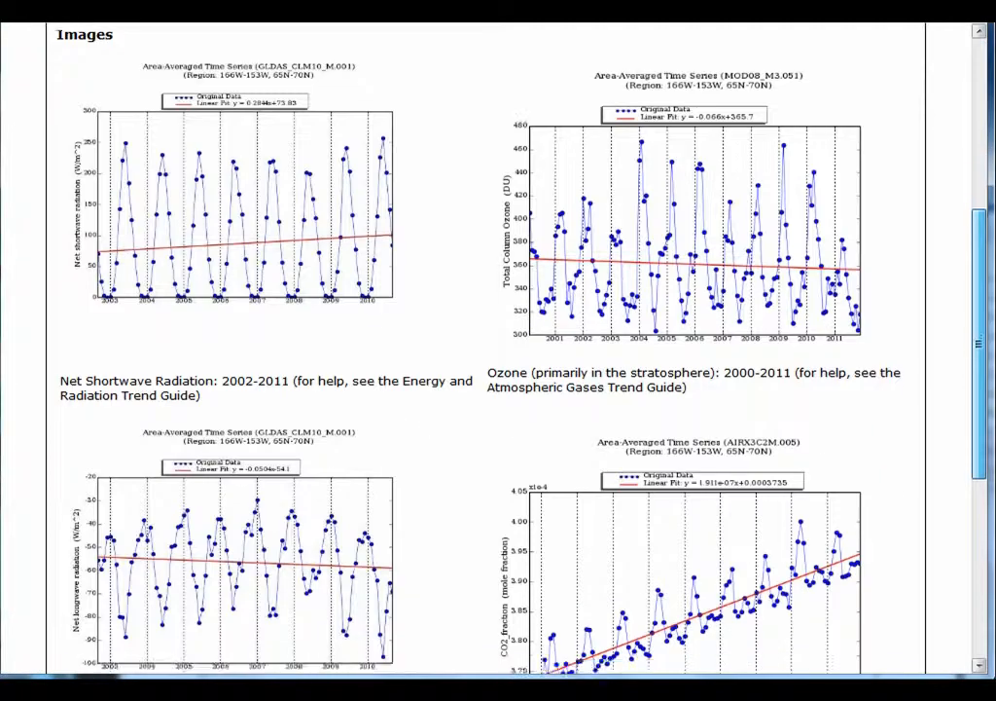